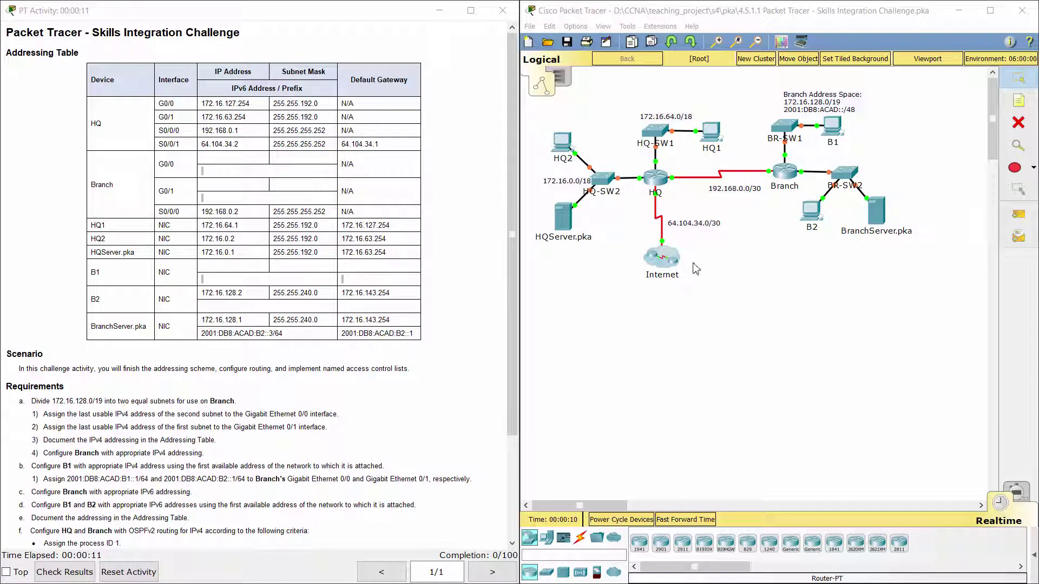
Review the addressing table, scenario and the requirements for splitting 172.16.128.0/19 and addressing Branch's Gigabit Ethernet 0/0
left_click_drag(93, 31, 242, 32)
left_click_drag(7, 54, 80, 52)
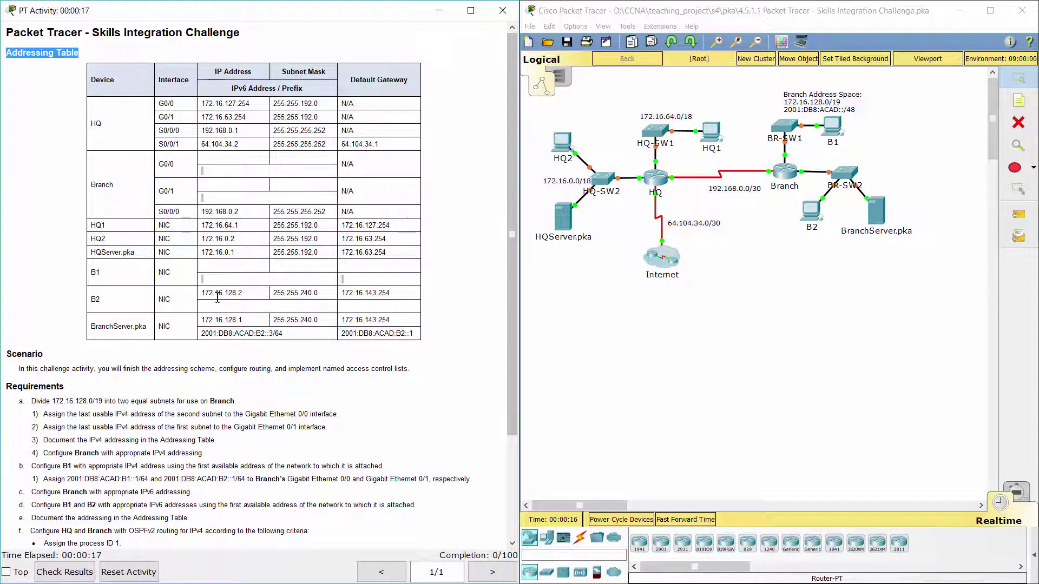
left_click_drag(20, 369, 419, 369)
left_click(437, 381)
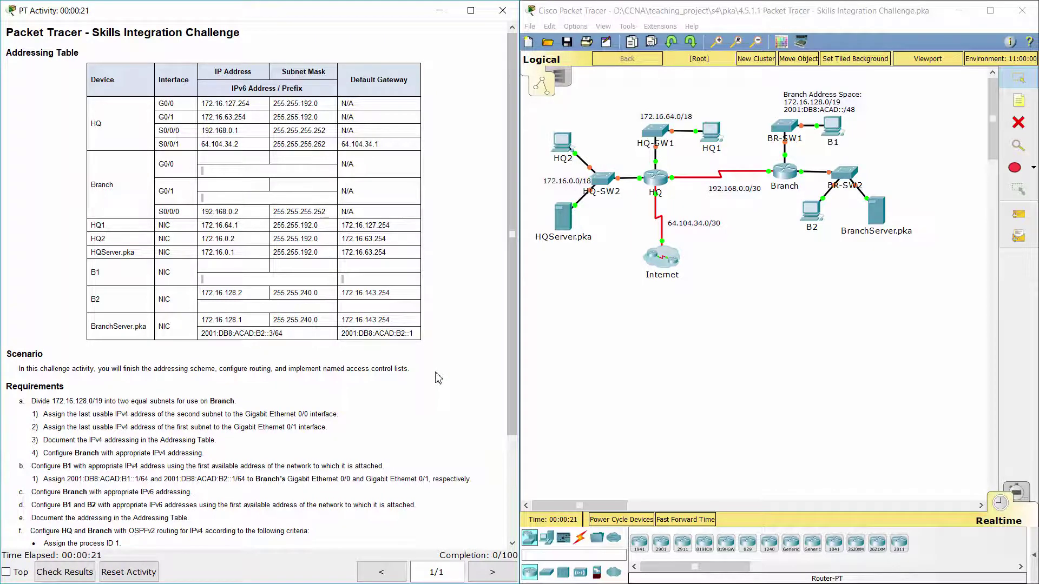
scroll(434, 378, "down", 3)
left_click_drag(6, 269, 251, 281)
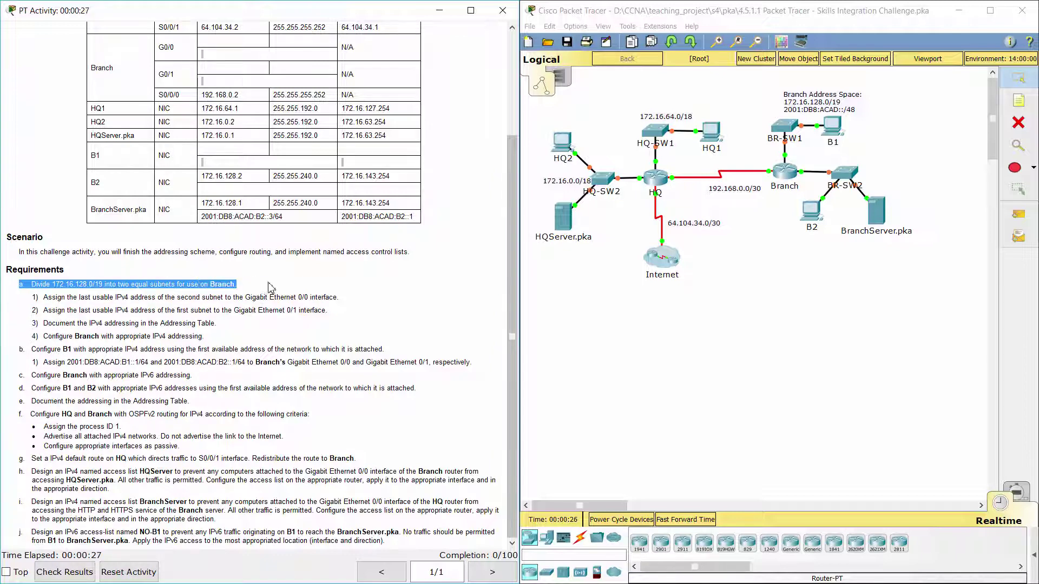
left_click(272, 284)
left_click_drag(30, 302, 356, 293)
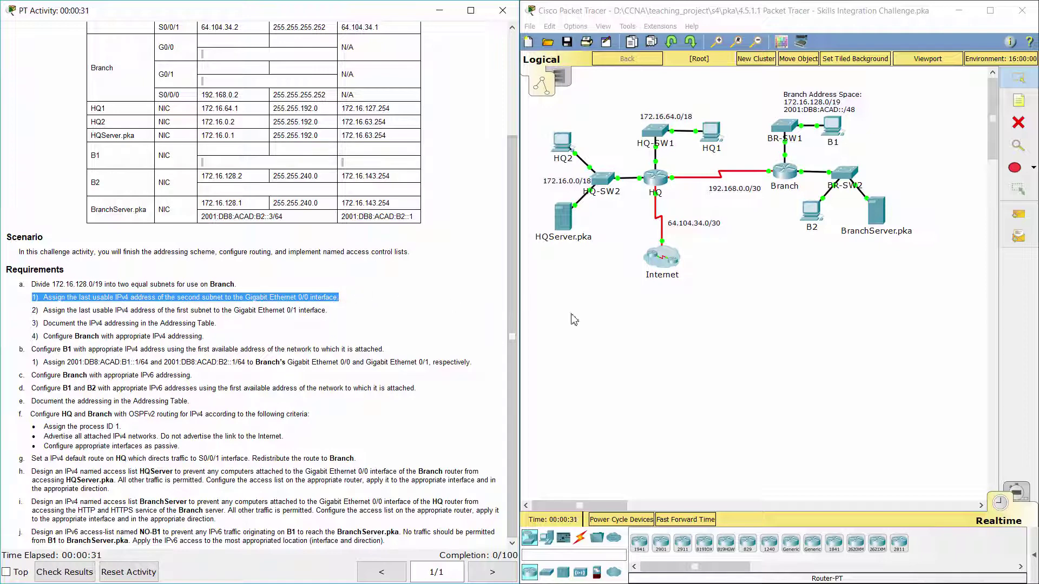
Open the Branch router's command line and enter global configuration mode
left_click(775, 165)
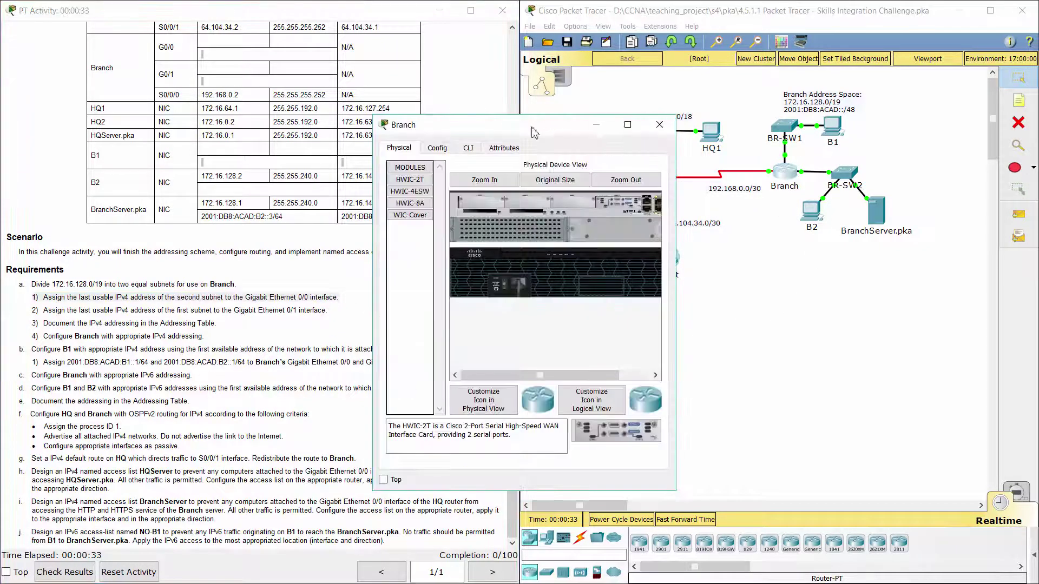
left_click(480, 82)
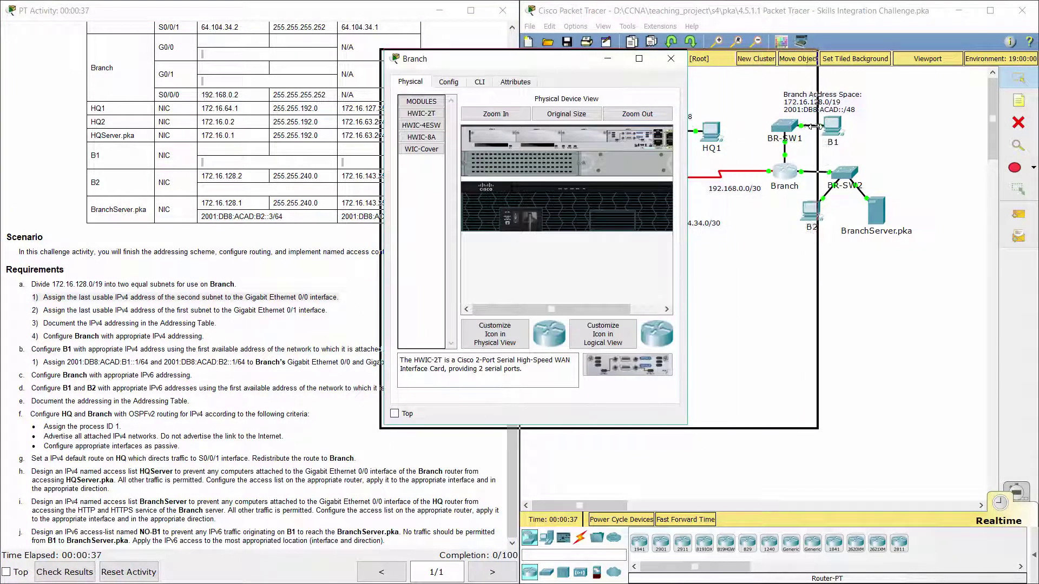
key("Return")
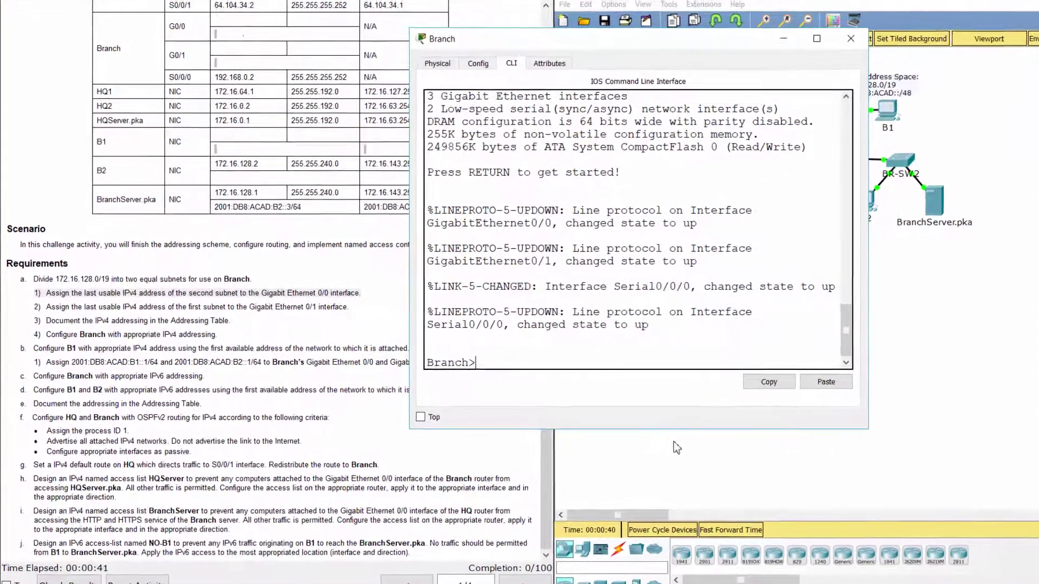
type("ena")
key("Return")
type("conf t")
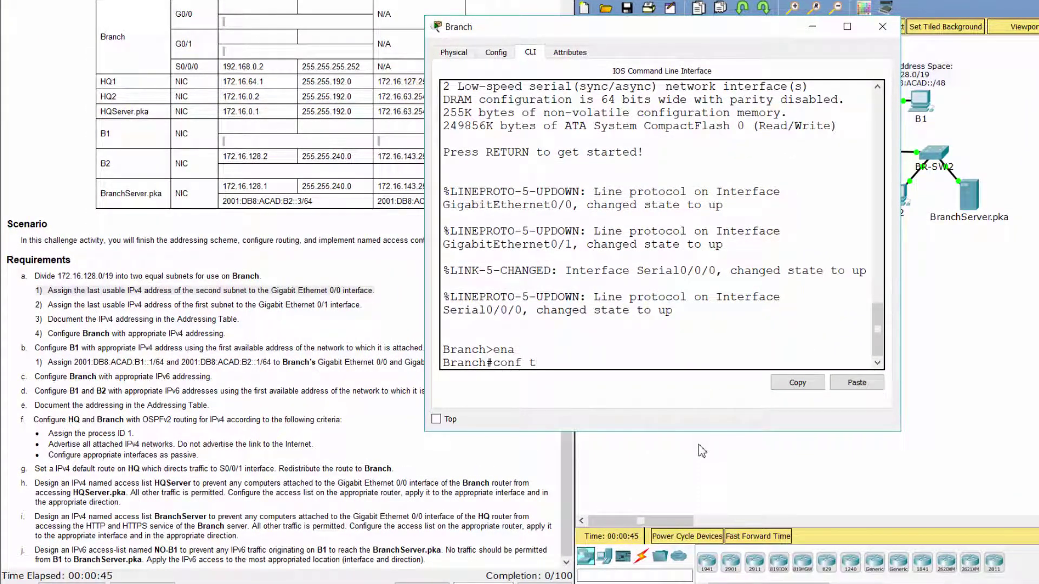
key("Return")
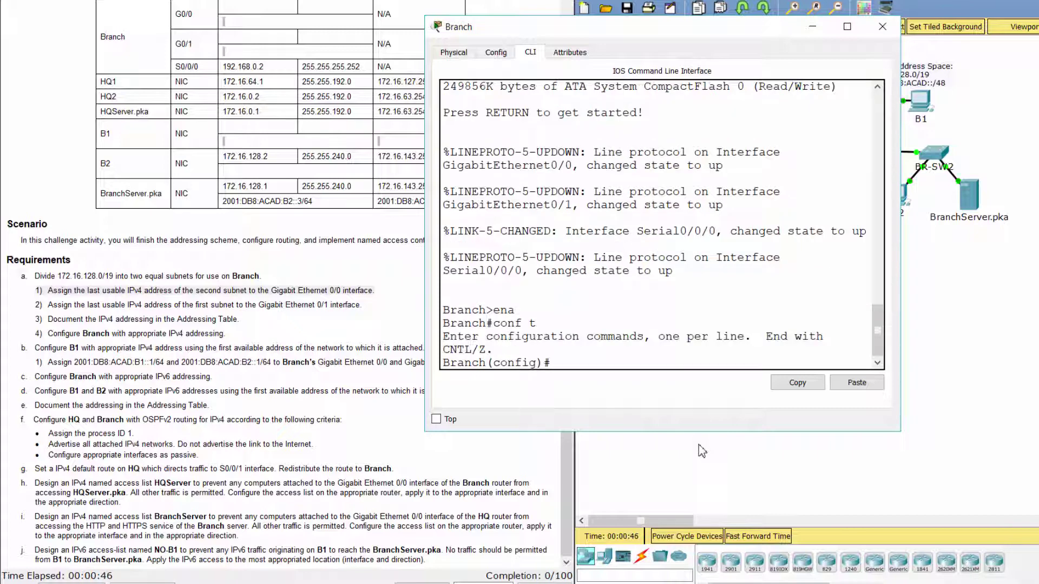
Assign IPv4 address 172.16.159.254 with mask 255.255.240.0 to Branch's g0/0 interface
type("int g0/0")
key("Return")
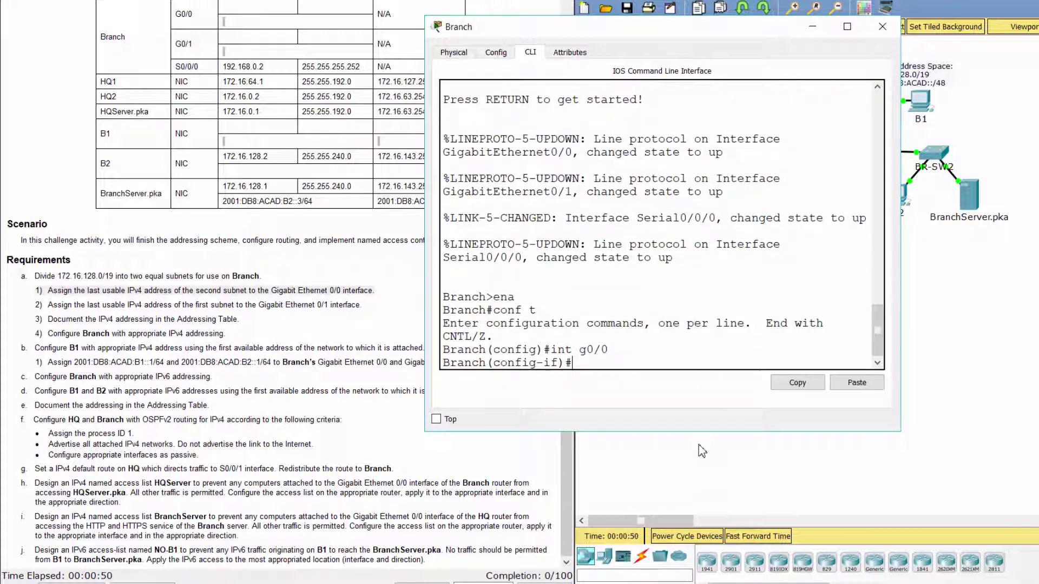
type("ip address 172.16.159.254")
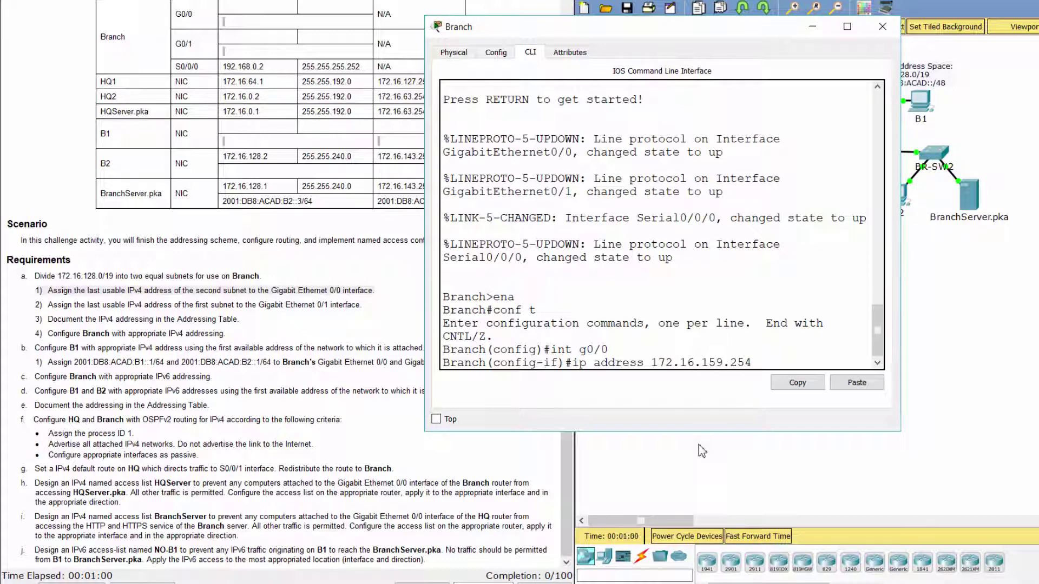
type(" 255.255.240.0")
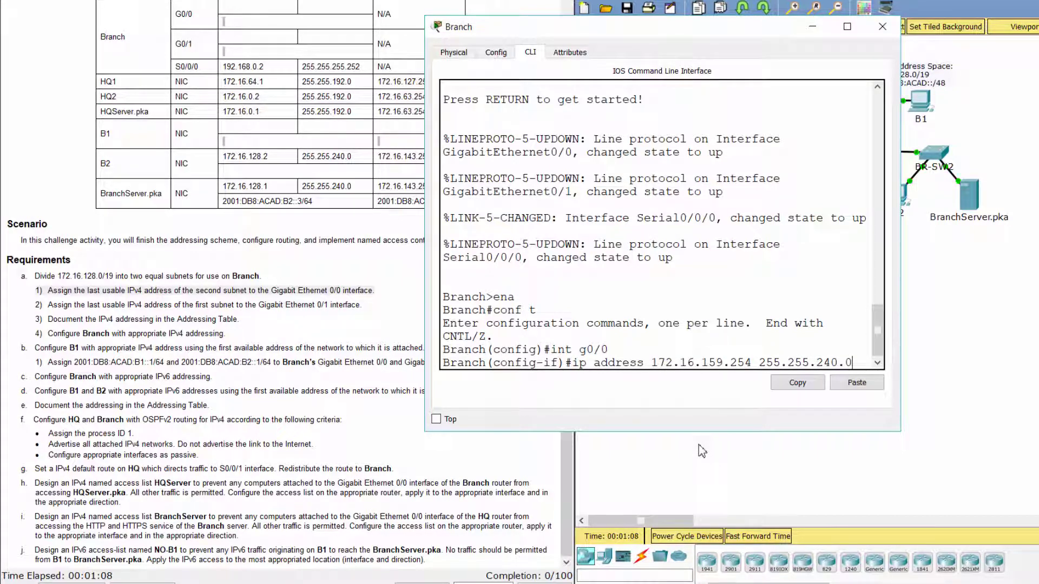
key("Return")
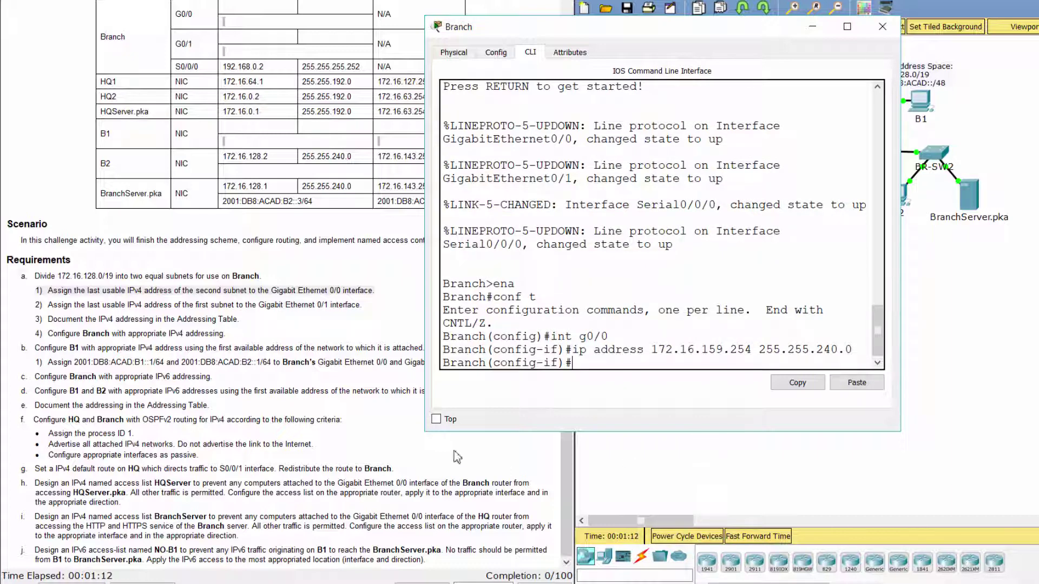
Assign IPv4 address 172.16.143.254 with mask 255.255.240.0 to Branch's g0/1 interface, following requirement a.2
left_click(36, 307)
left_click_drag(36, 307, 384, 308)
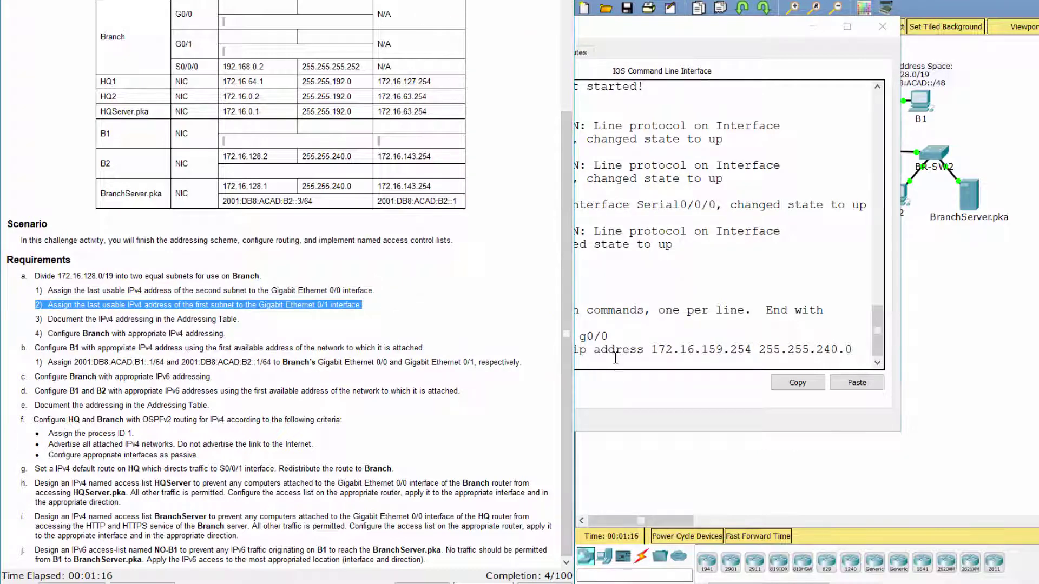
left_click(616, 377)
type("int g0/1")
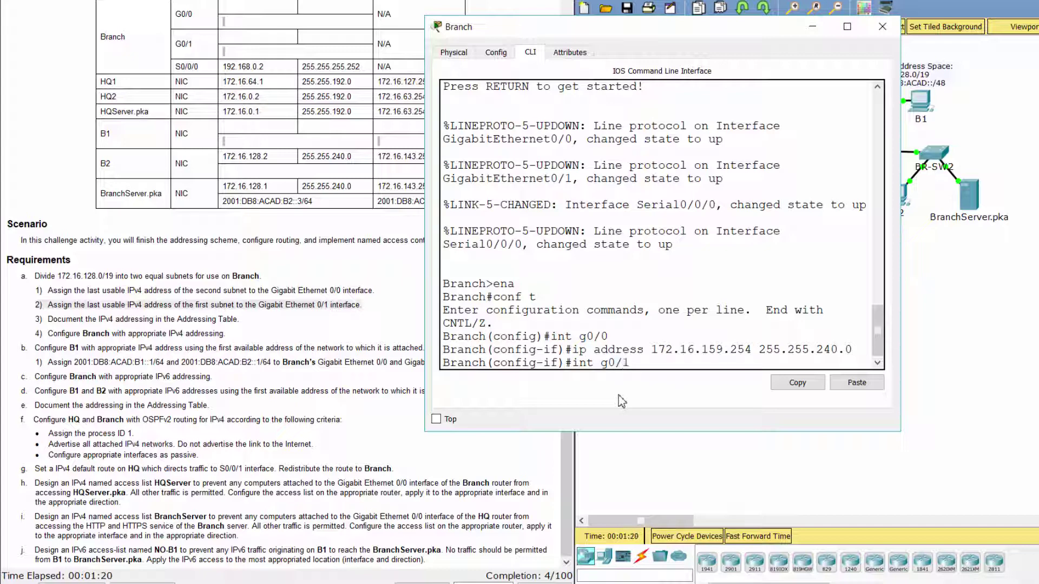
key("Return")
type("ip address 172.16.143.254 255.255.240.0")
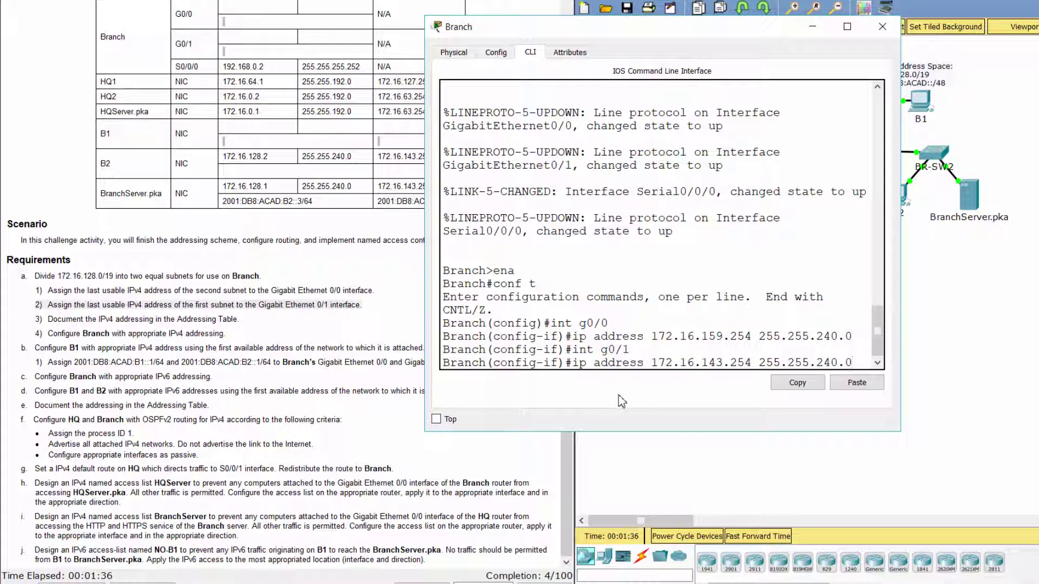
key("Return")
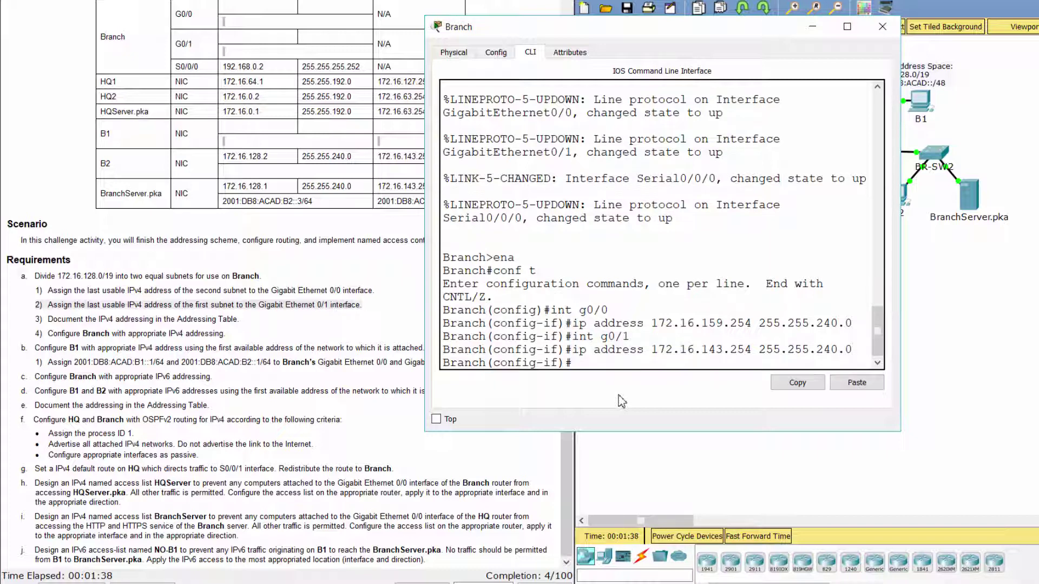
Read the requirements on documenting the IPv4 addressing, configuring Branch, and addressing B1, and check the addressing table
left_click(35, 325)
left_click_drag(36, 322, 252, 321)
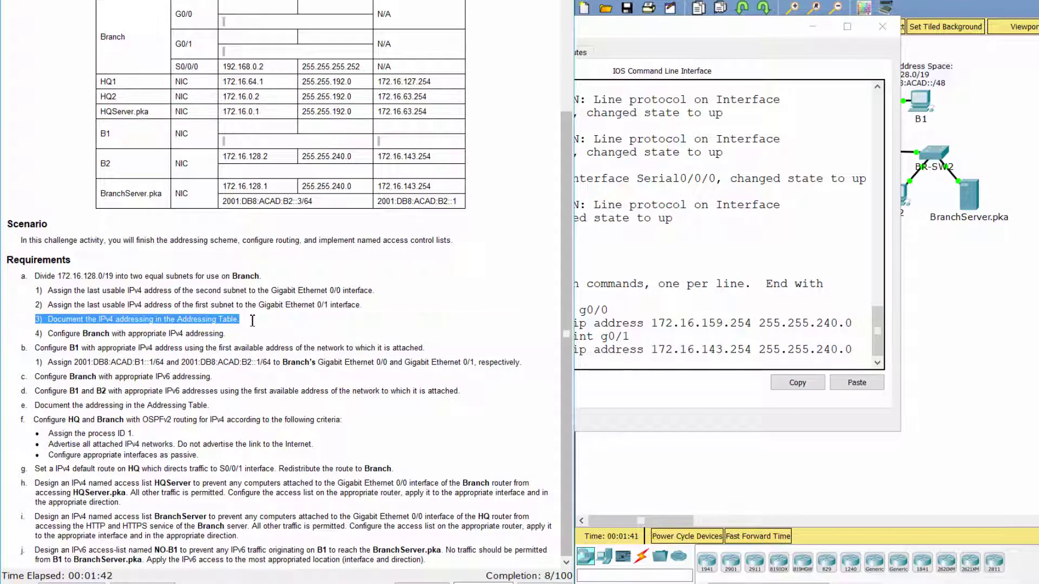
left_click(307, 334)
scroll(311, 336, "up", 3)
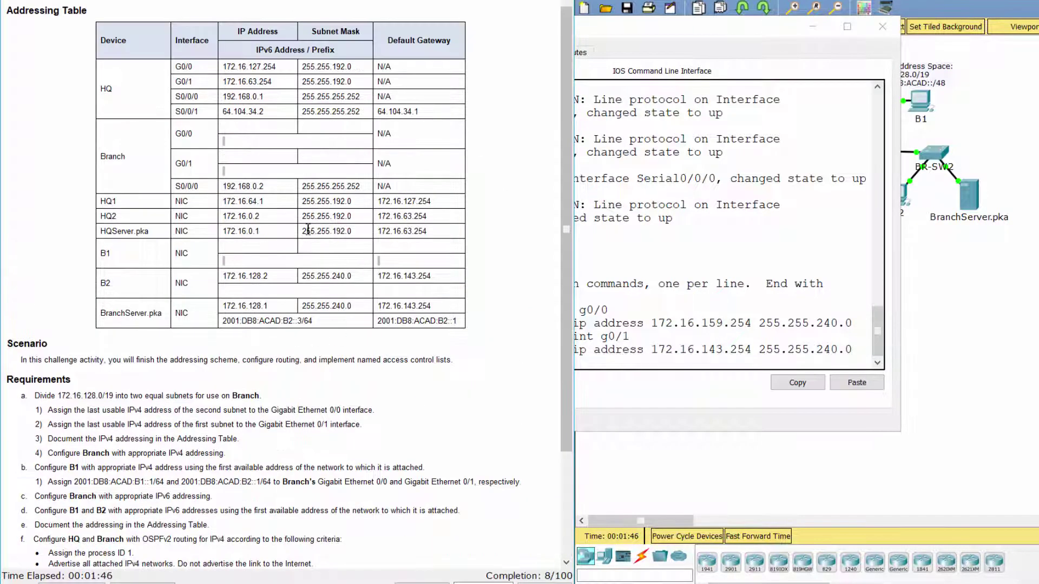
scroll(259, 221, "down", 2)
left_click_drag(32, 332, 233, 331)
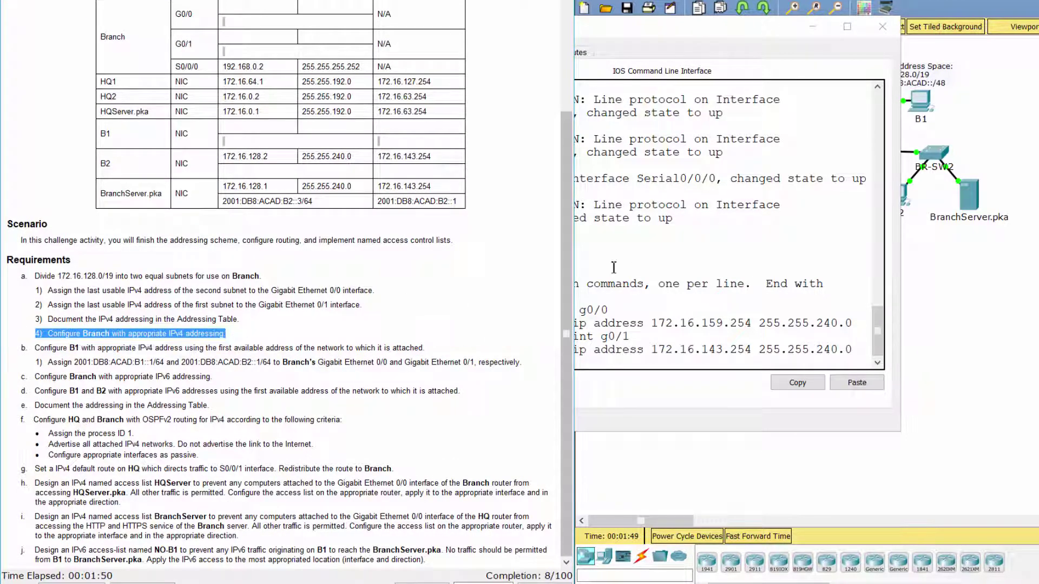
left_click_drag(48, 363, 427, 355)
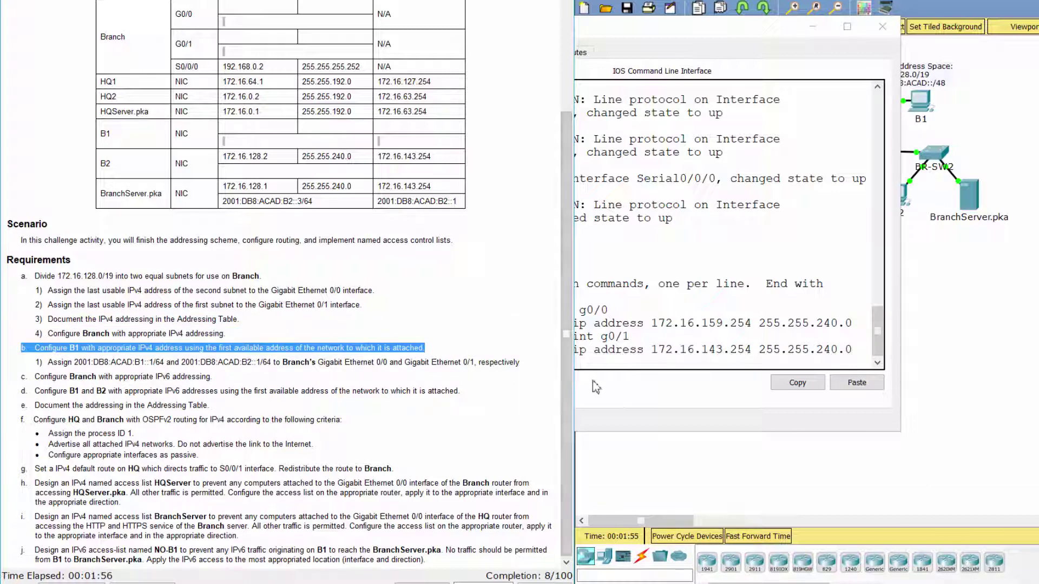
Open B1's IP configuration and set its static IPv4 address to 172.16.144.1
left_click(955, 315)
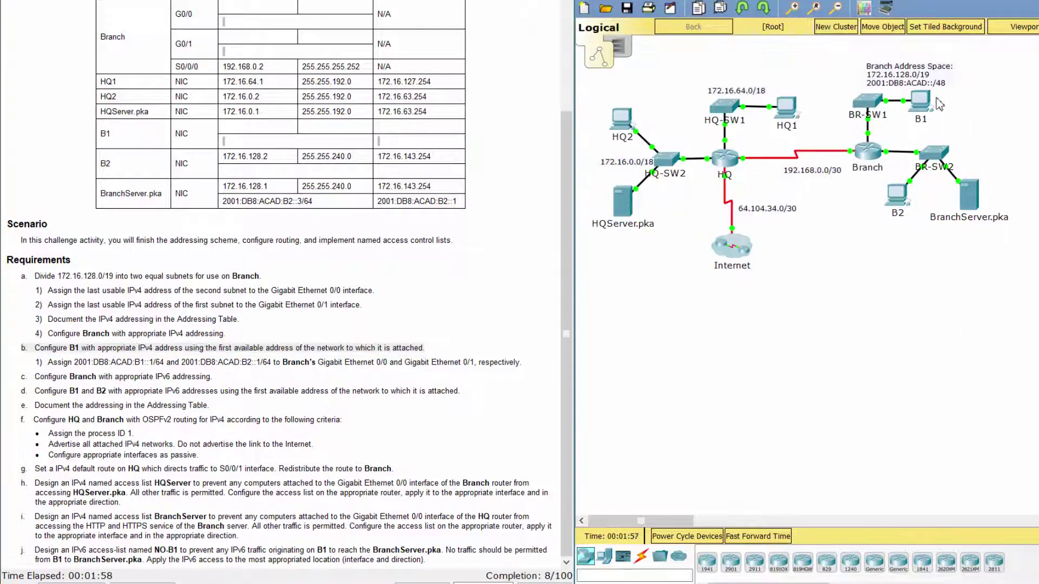
left_click(920, 101)
left_click(439, 116)
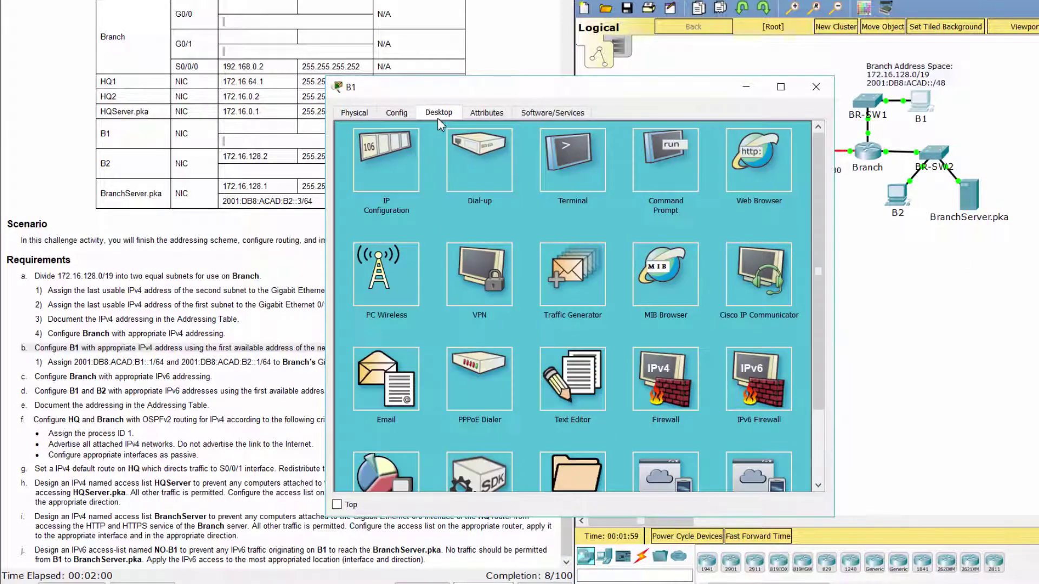
left_click(380, 165)
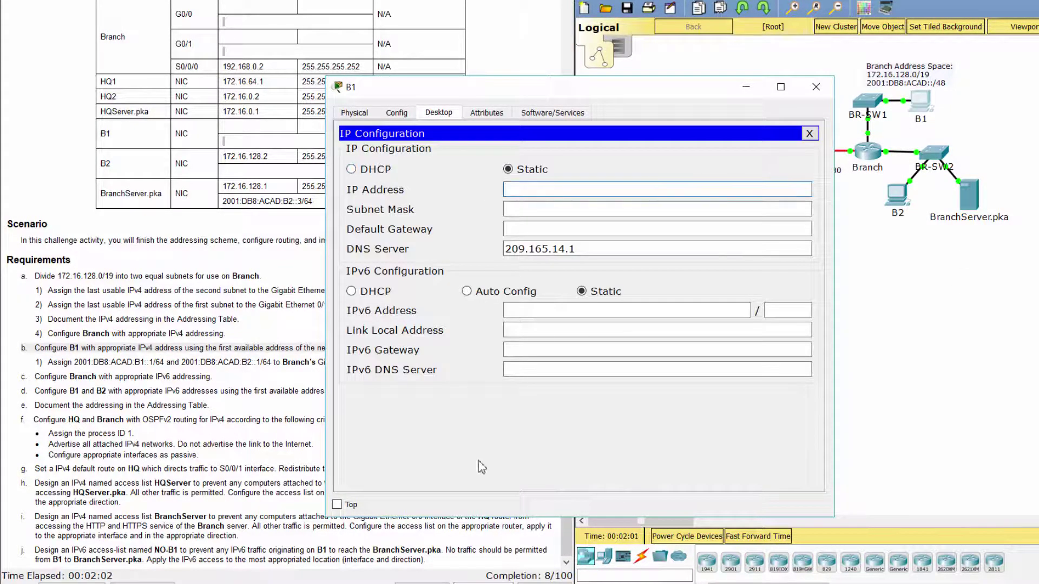
type("172.16.144.1")
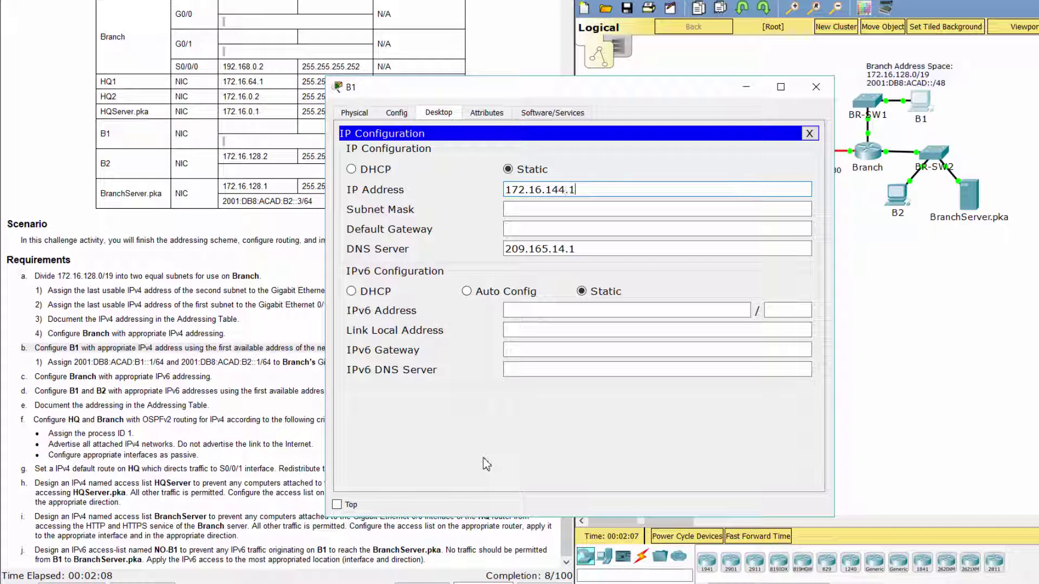
Set B1's subnet mask to 255.255.240.0
key("Tab")
key("End")
key("BackSpace")
key("BackSpace")
key("BackSpace")
type("240.0")
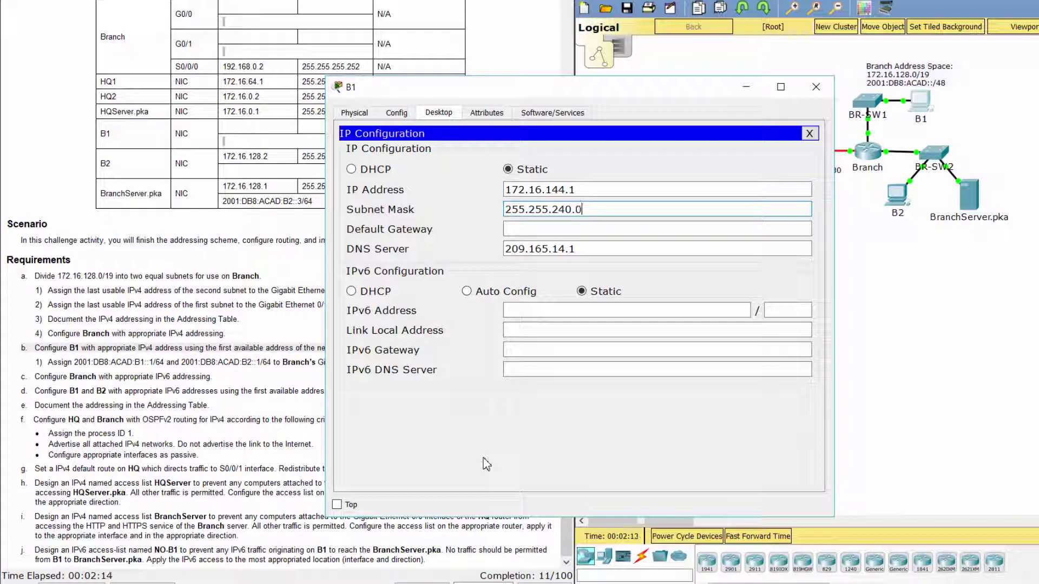
Set B1's default gateway to 172.16.159.254 and close the device window
type("172")
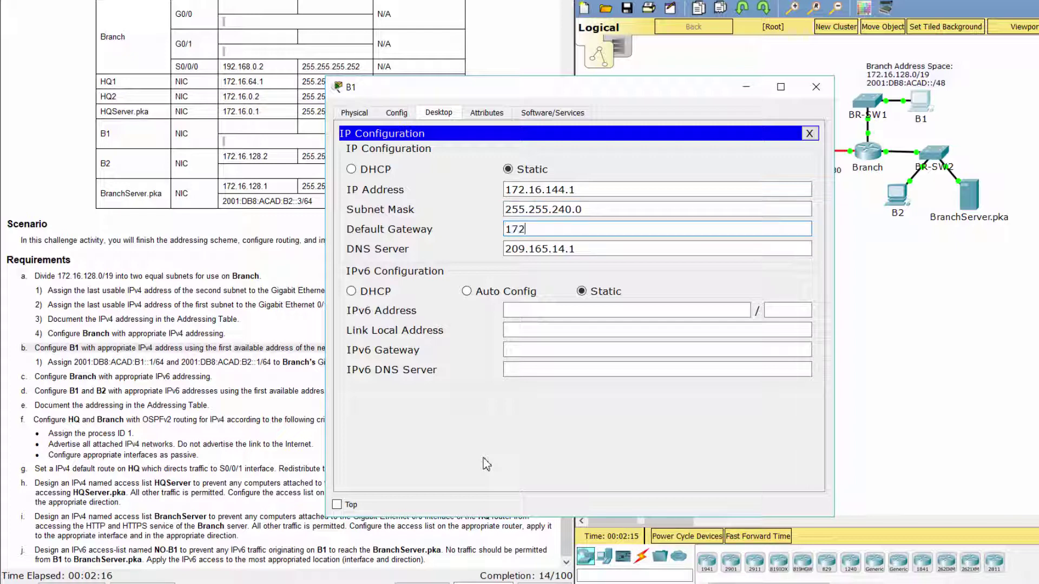
type(".16.159.254")
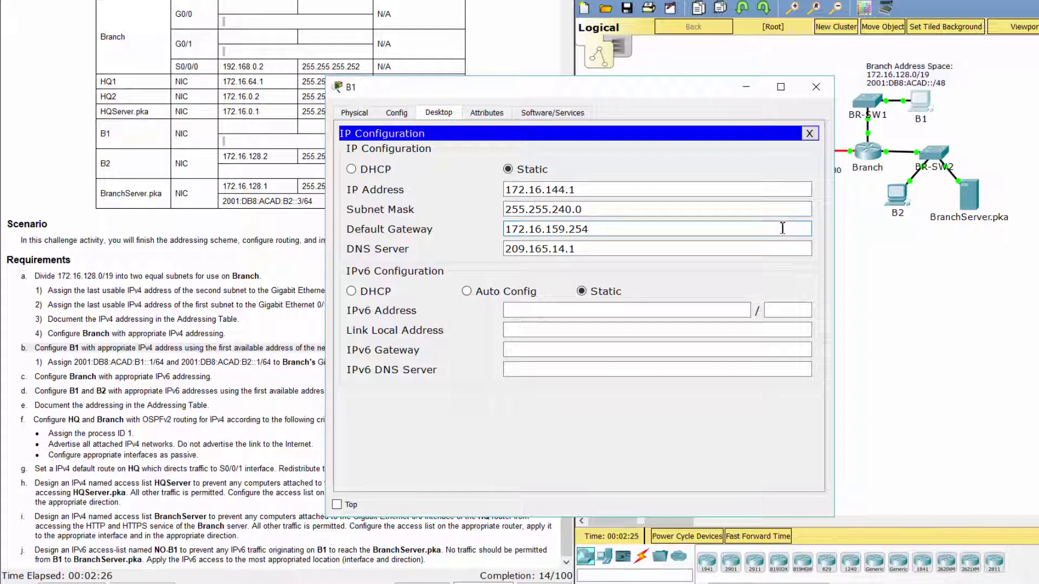
key("Return")
left_click(814, 88)
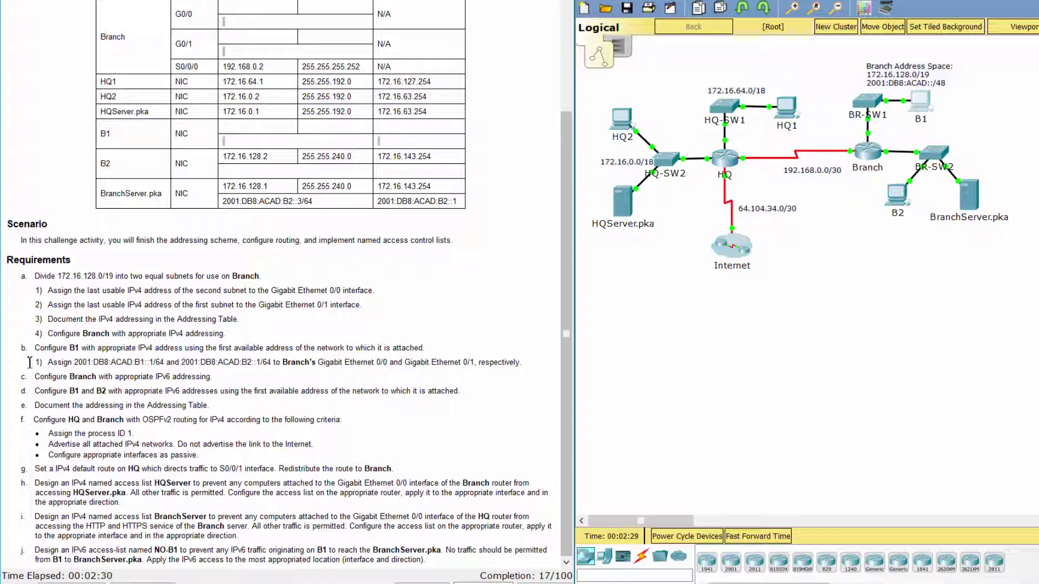
Following the IPv6 requirements, assign address 2001:db8:acad:b2::1/64 to Branch's g0/1 interface
triple_click(532, 361)
left_click_drag(16, 383, 225, 378)
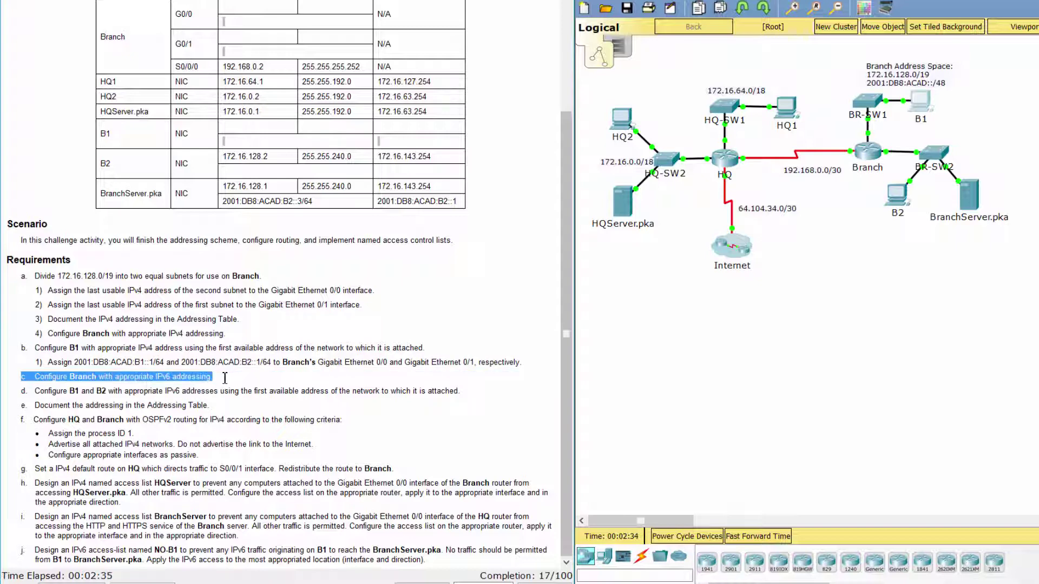
left_click(872, 154)
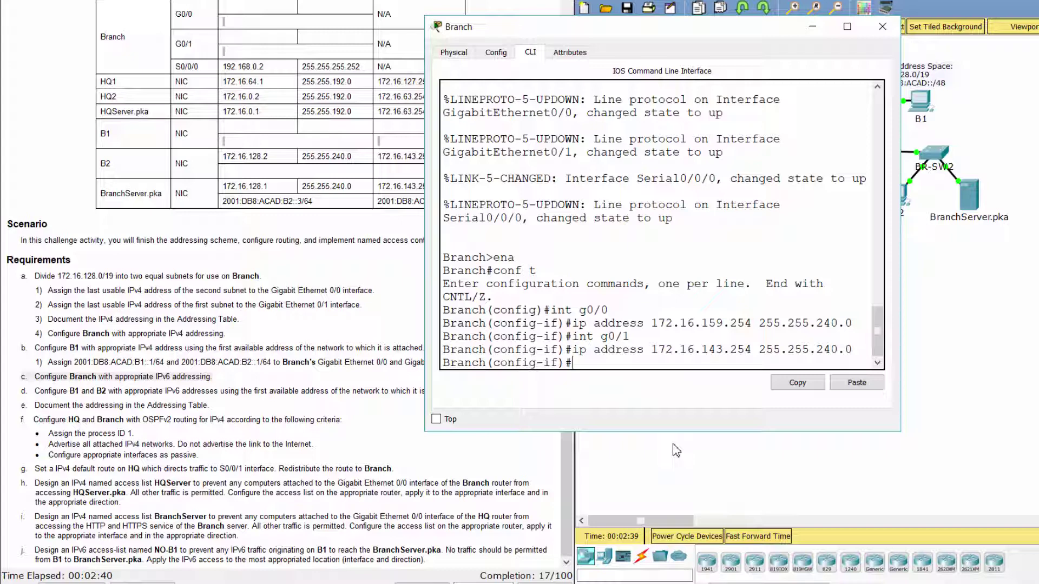
type("ipv6 address")
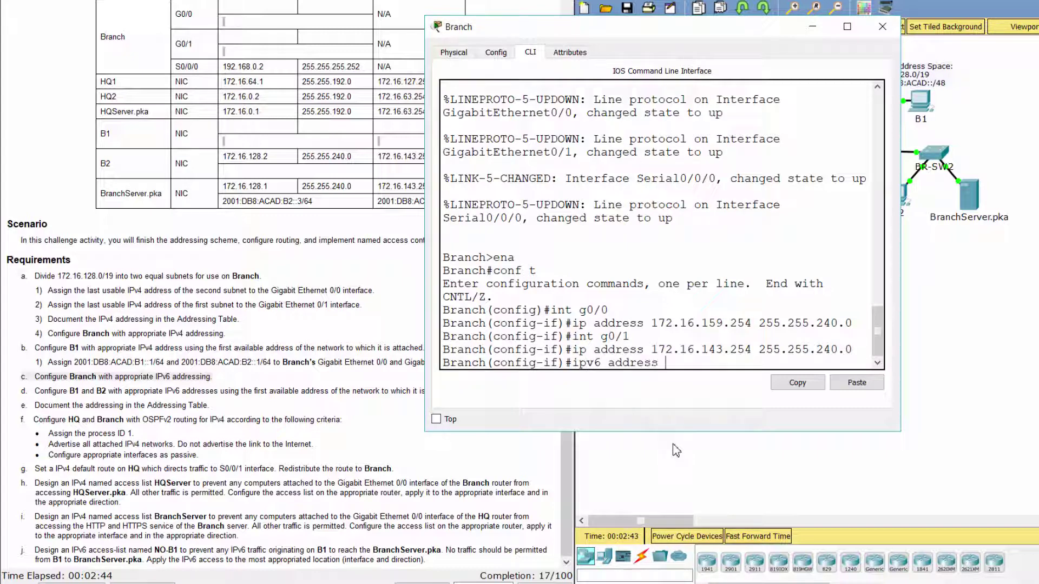
type(" 2001:db8:acad")
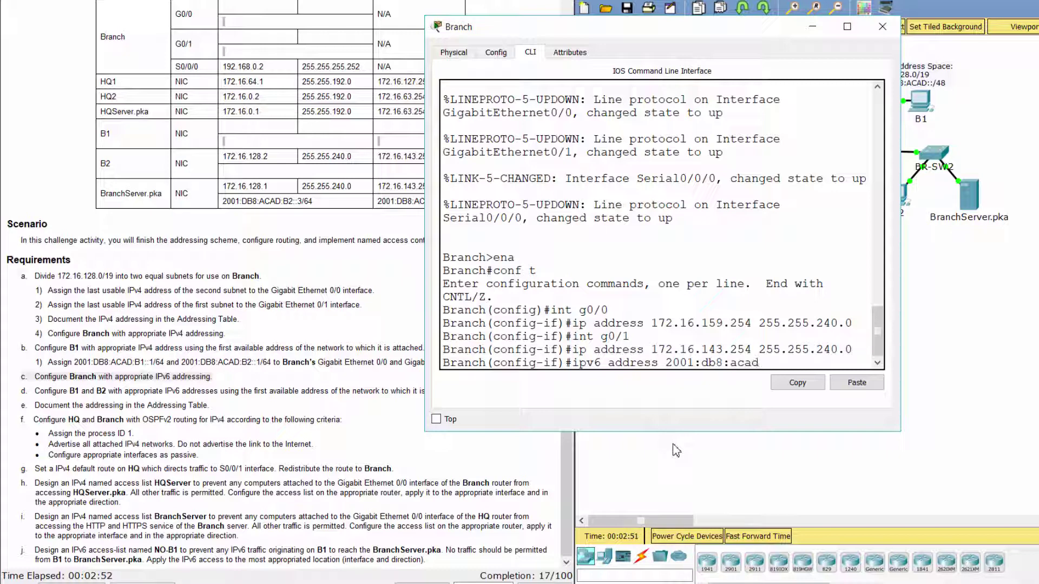
type(":b2::1/64")
key("Return")
Assign IPv6 address 2001:db8:acad:b1::1/64 to Branch's g0/0 interface
type("int g0/0")
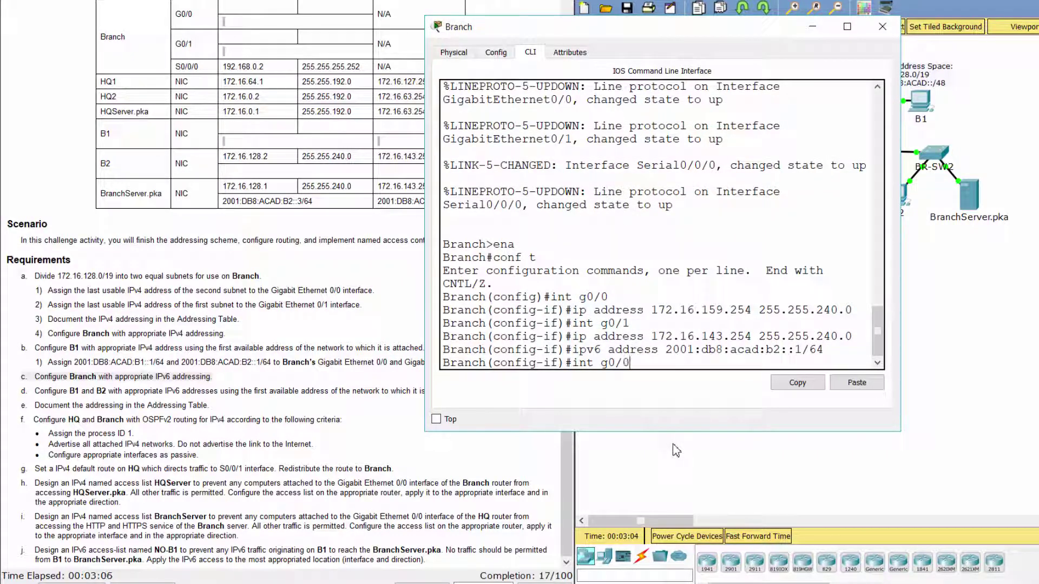
key("Return")
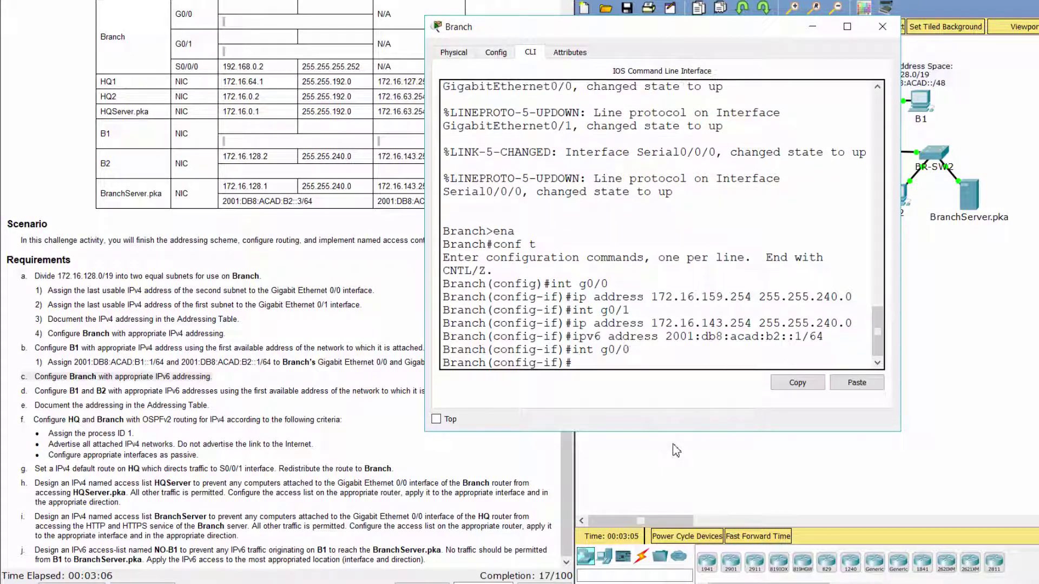
type("ipv6 address 2001:db8:a")
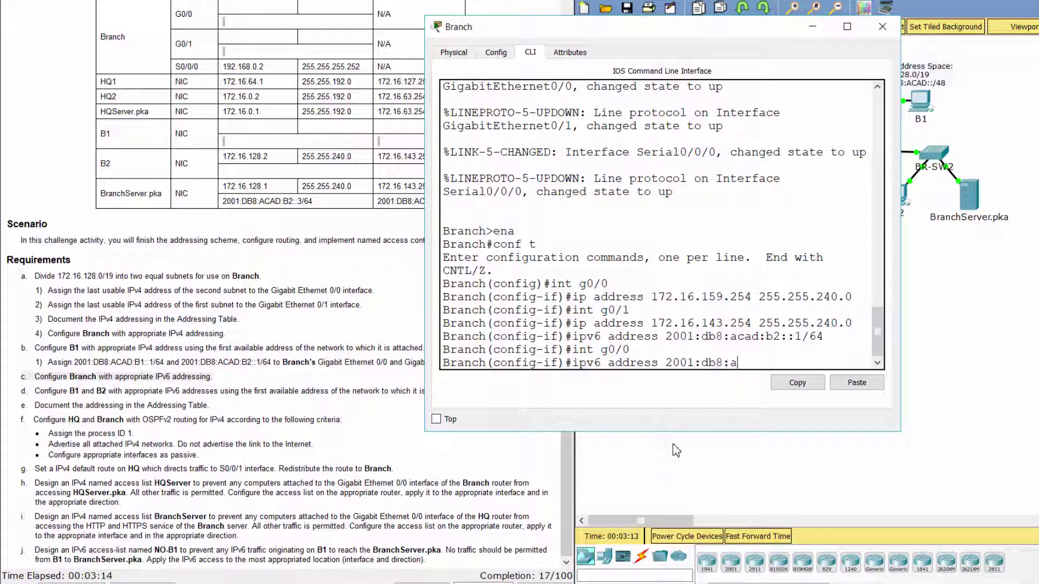
type("cad:b1::1/64")
key("Return")
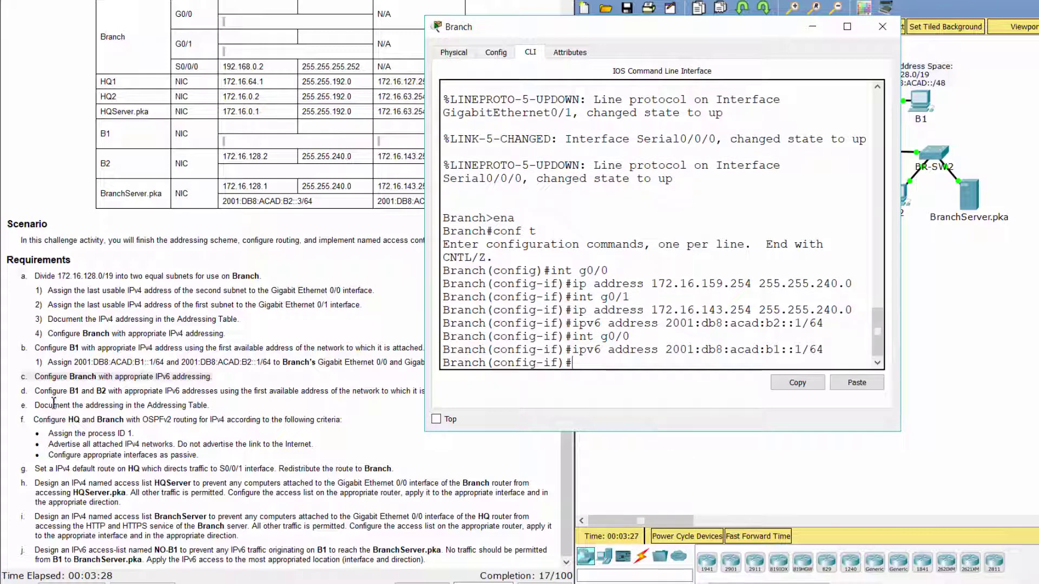
Following requirement d, set B1's static IPv6 address to 2001:db8:acad:b1::2 with prefix length 64
left_click(19, 398)
left_click_drag(19, 399, 421, 378)
left_click_drag(482, 381, 477, 403)
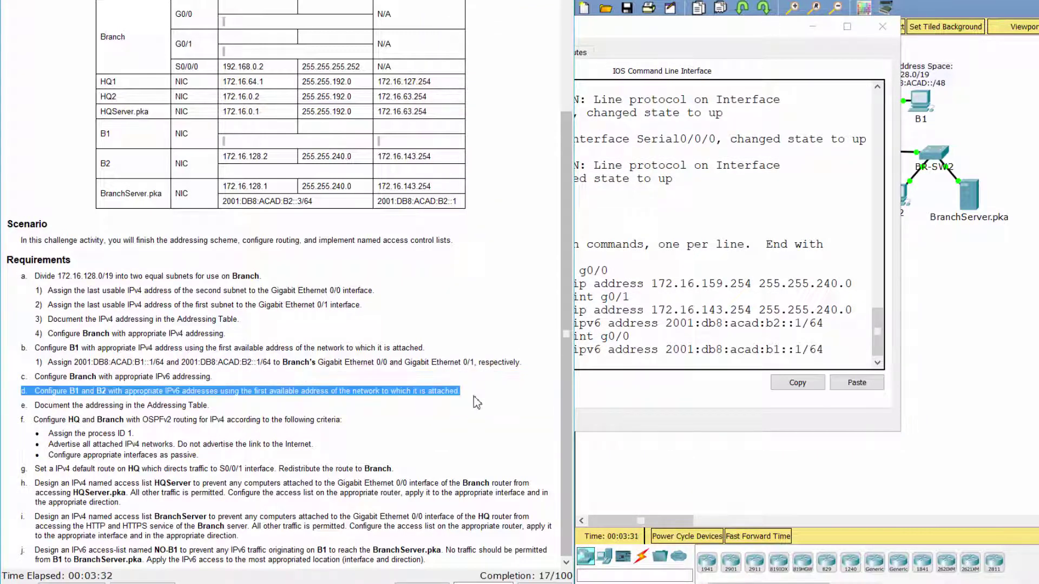
left_click(947, 381)
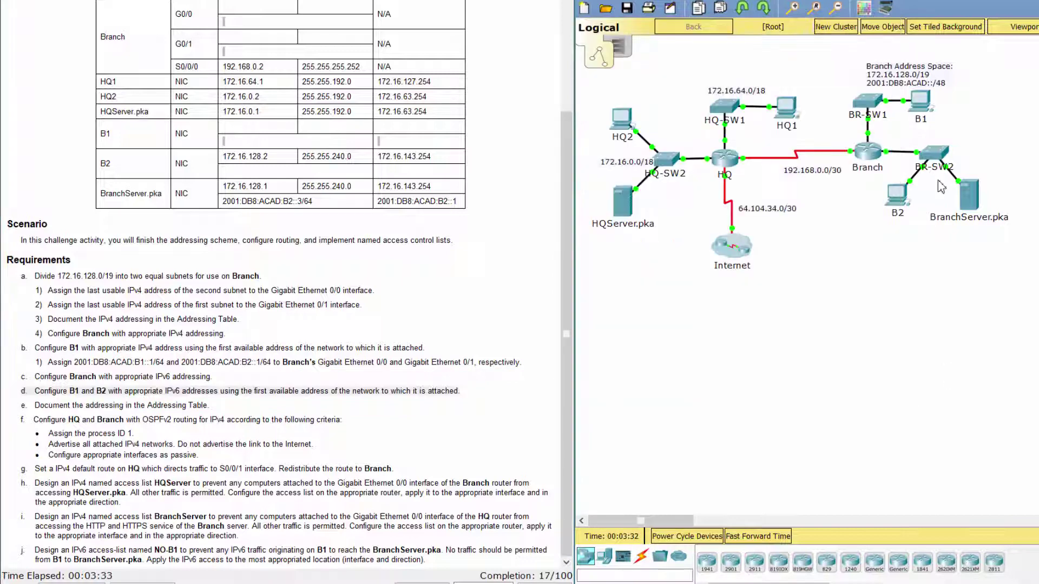
left_click(927, 106)
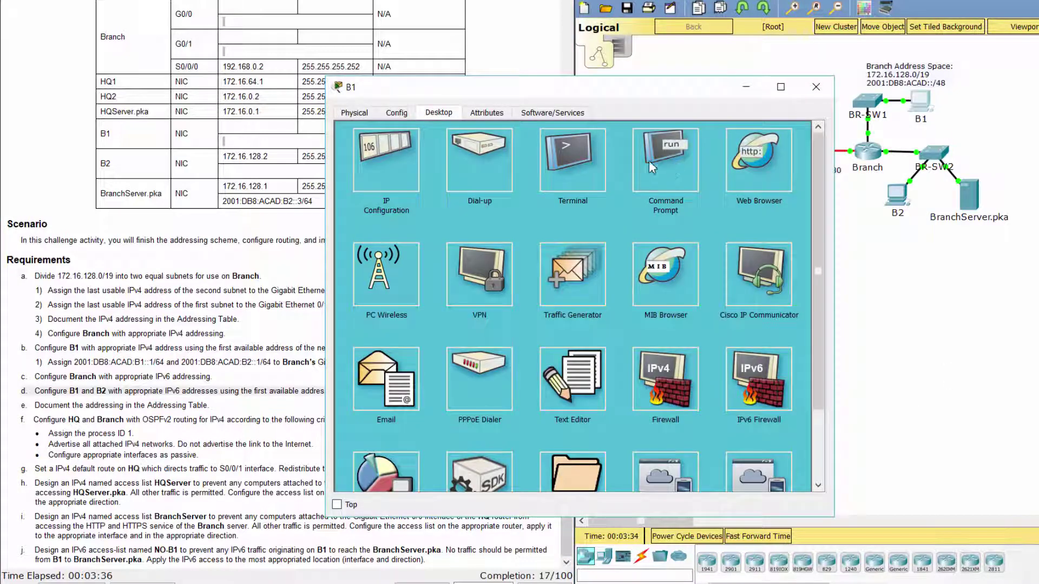
left_click(414, 172)
left_click(553, 310)
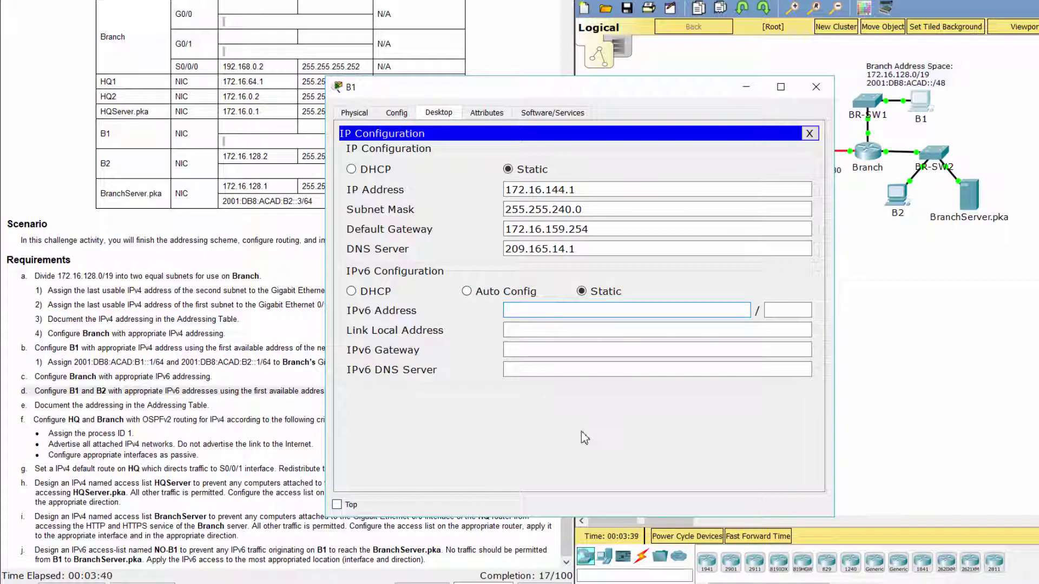
type("2001:db8")
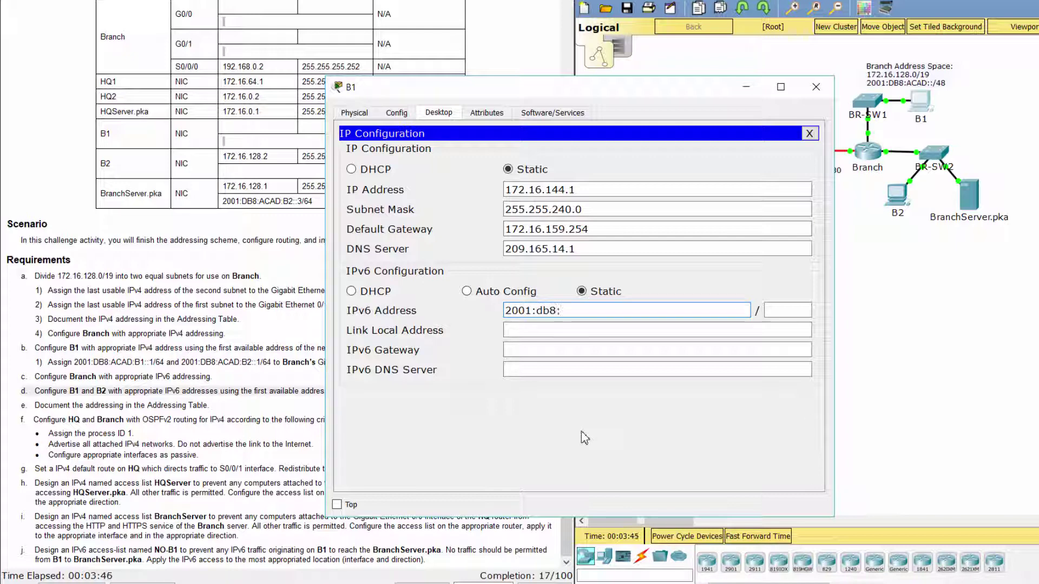
type(":acad:b1")
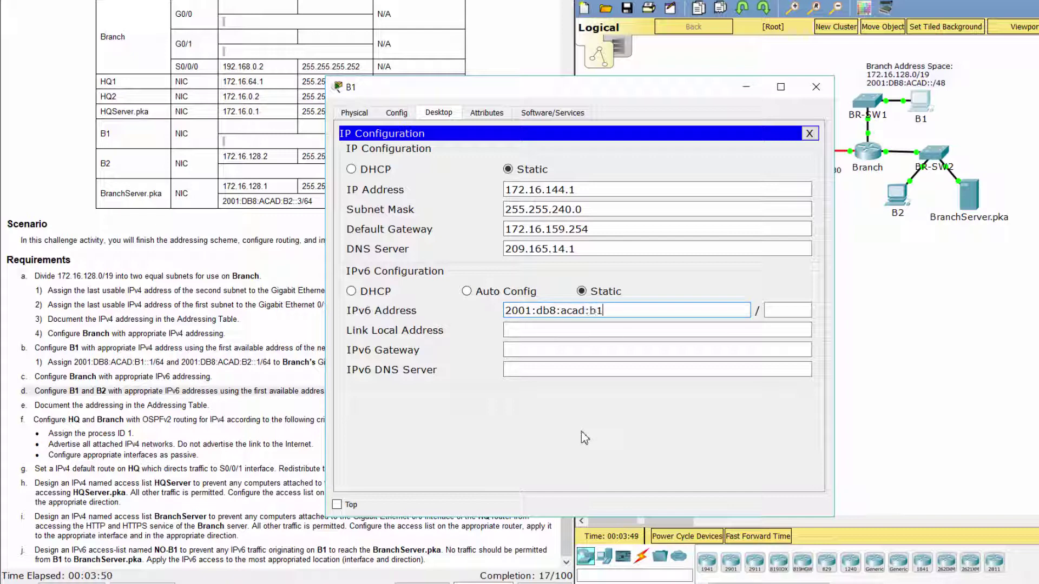
type("::2")
left_click(799, 315)
type("64")
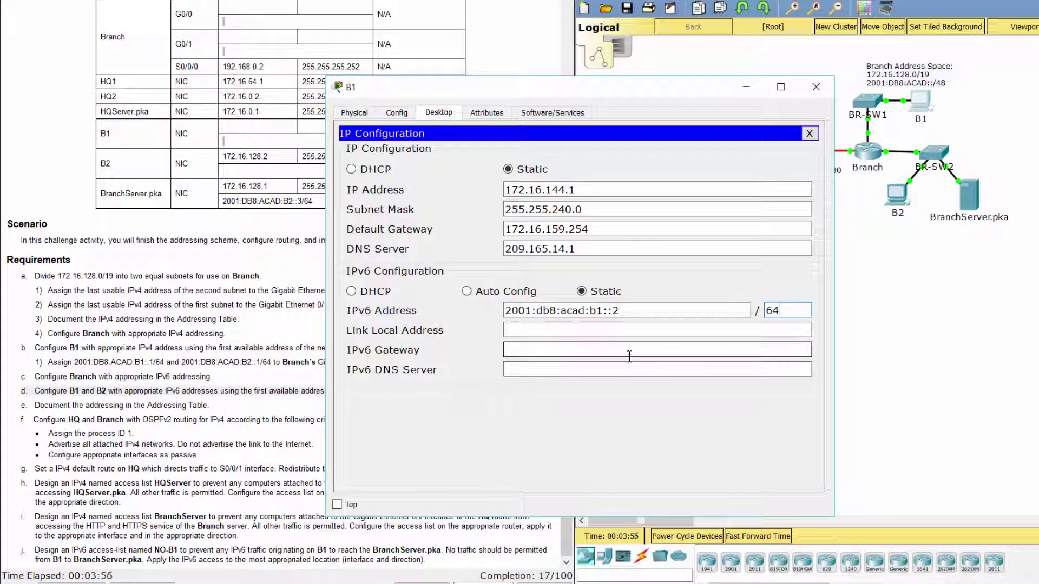
Set B1's IPv6 gateway to 2001:db8:acad:b1::1 and close the device window
left_click(629, 353)
type("2001:db8:acad:b1::2")
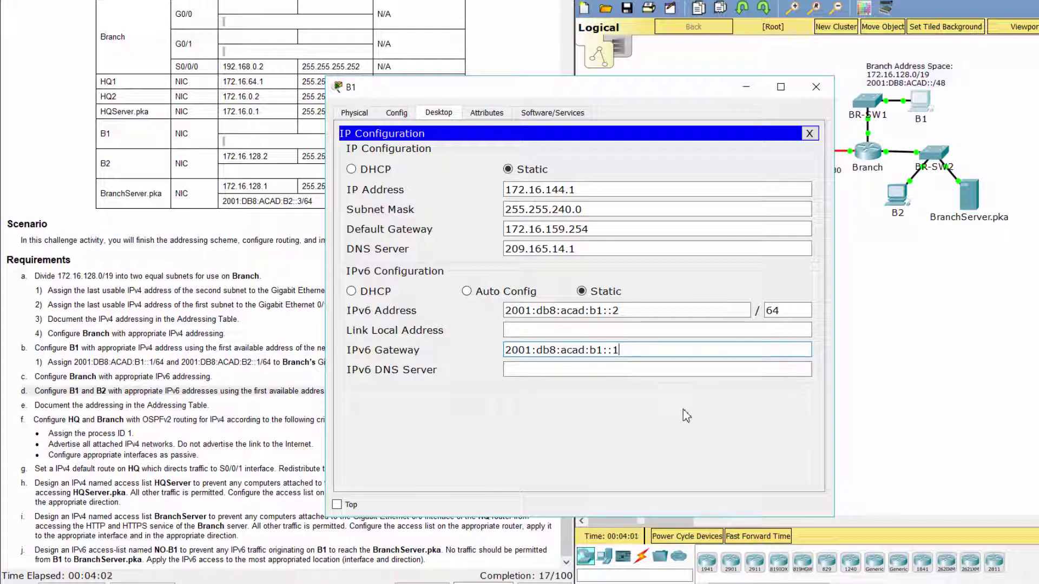
left_click(816, 87)
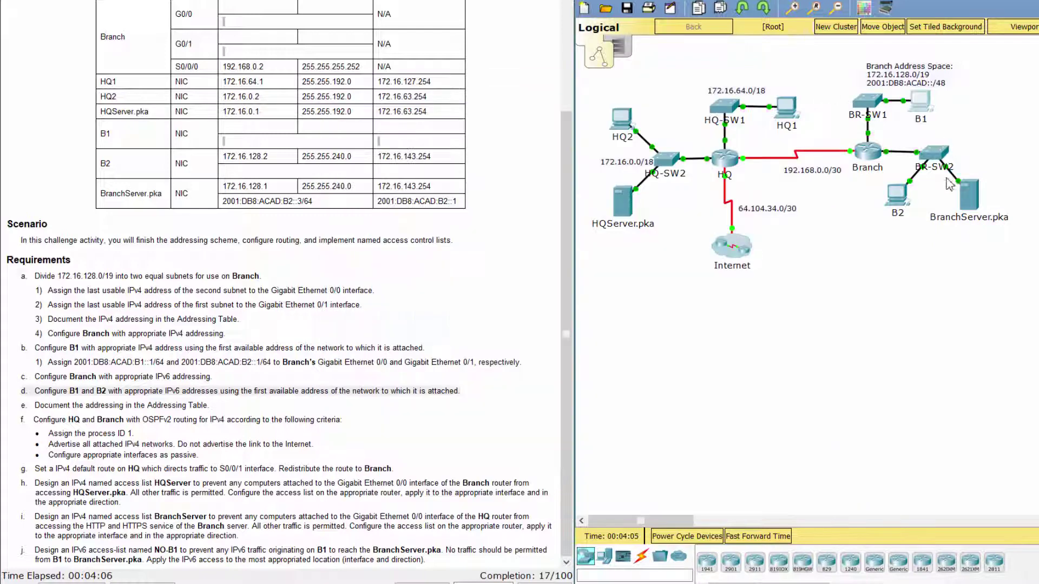
Open B2's IP configuration and set its IPv6 gateway to 2001:DB8:ACAD:B2::1
left_click(893, 210)
left_click(438, 112)
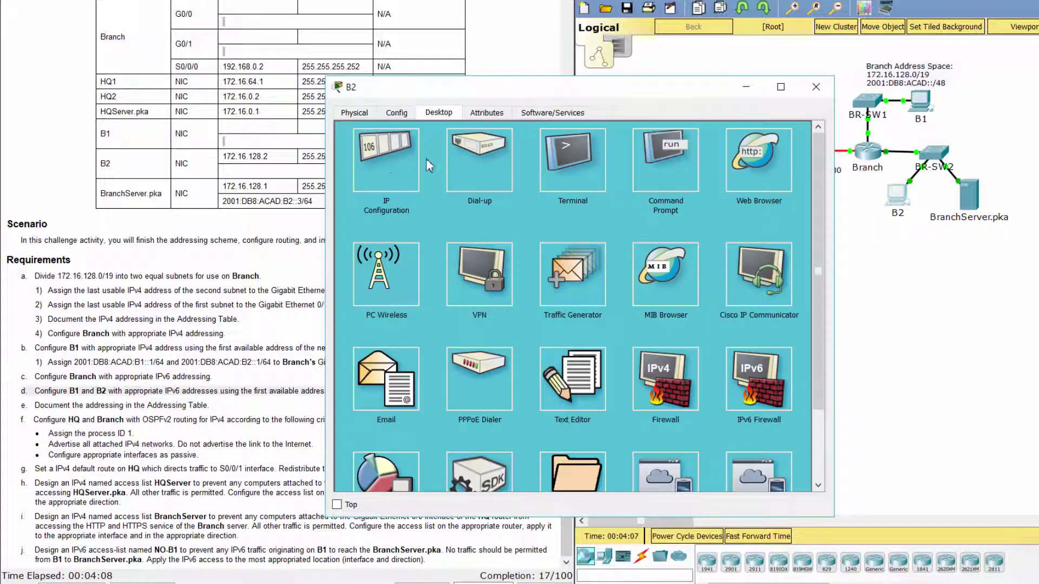
left_click(401, 188)
left_click(596, 310)
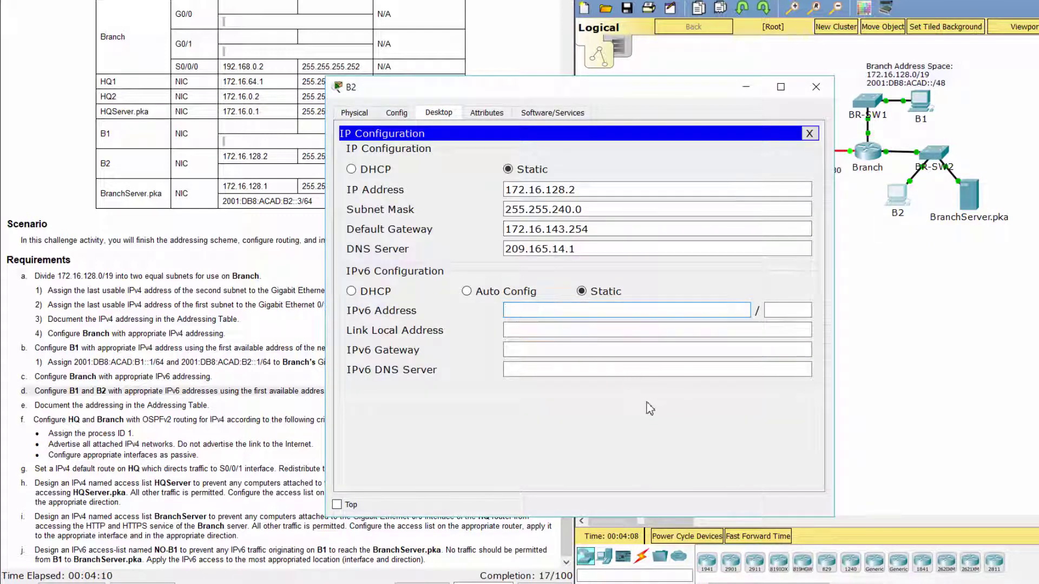
left_click(611, 350)
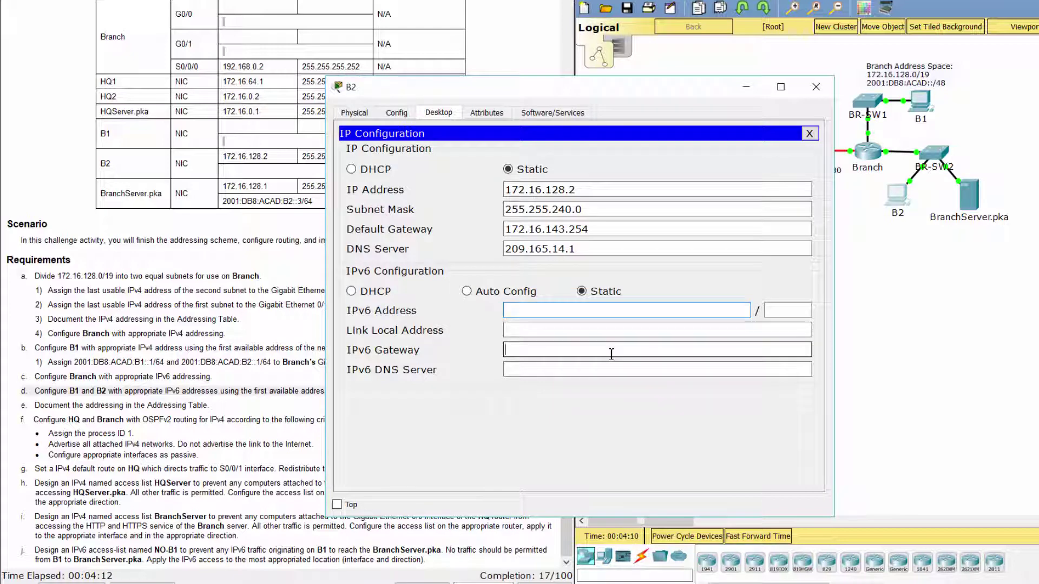
type("2001:db8:acad:b1::1")
left_click(604, 350)
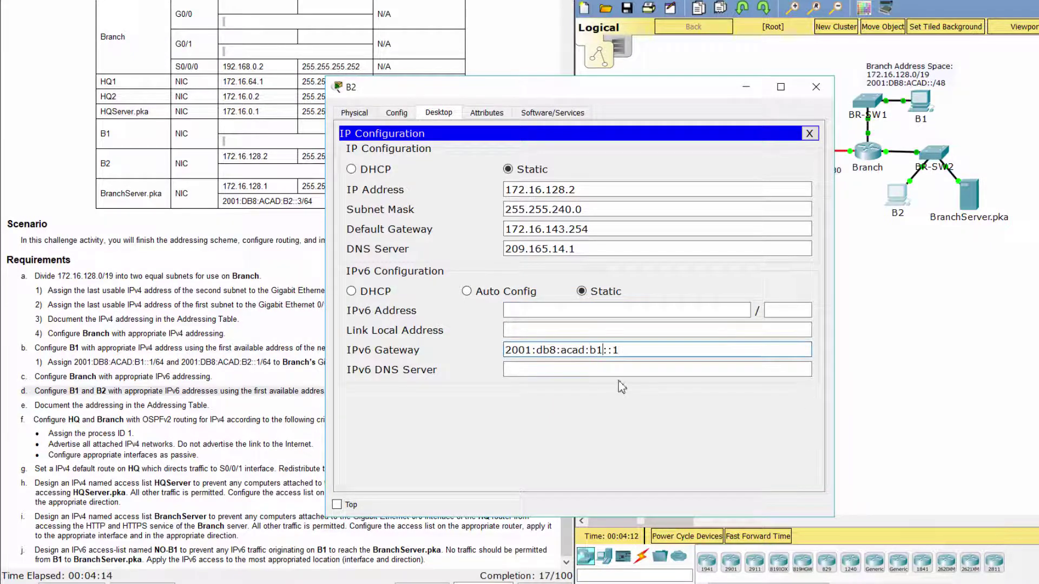
type("2")
key("Return")
Reuse the gateway text to set B2's IPv6 address to 2001:DB8:ACAD:B2::2 with prefix length 64, and close the device window
left_click_drag(648, 350, 504, 351)
key("ctrl+c")
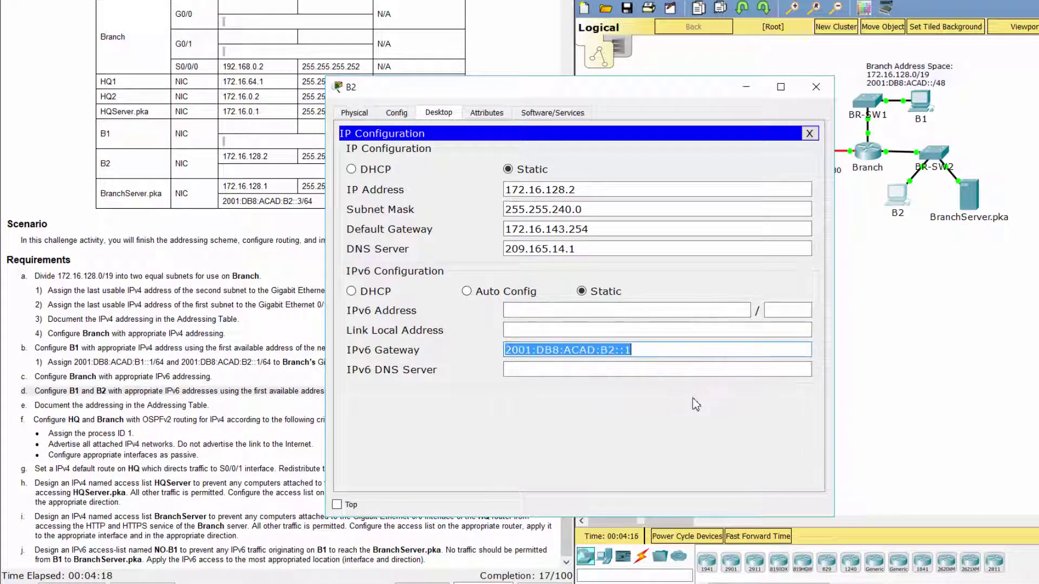
left_click(613, 310)
key("ctrl+v")
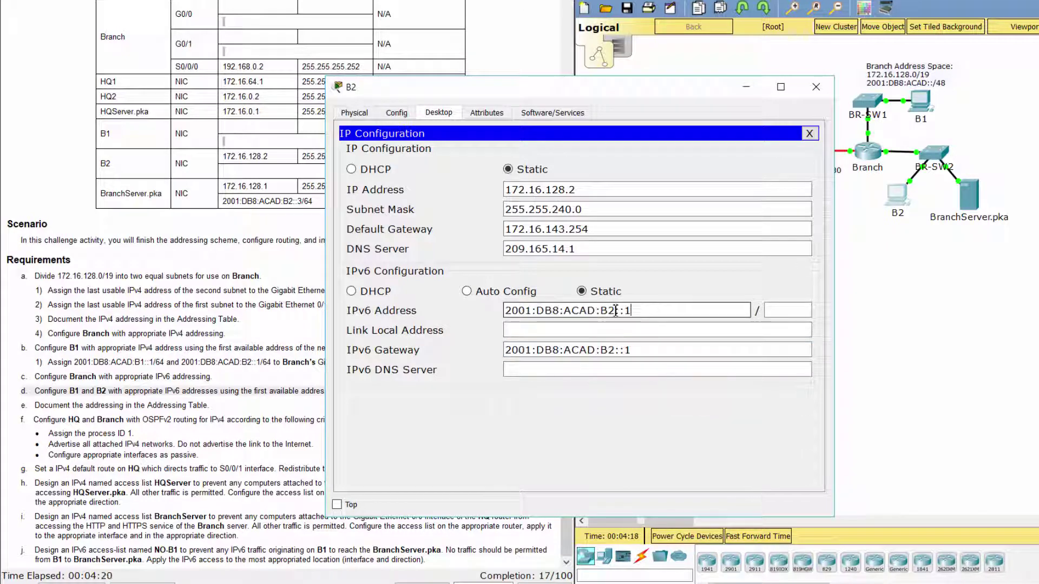
type("2")
left_click(814, 309)
type("64")
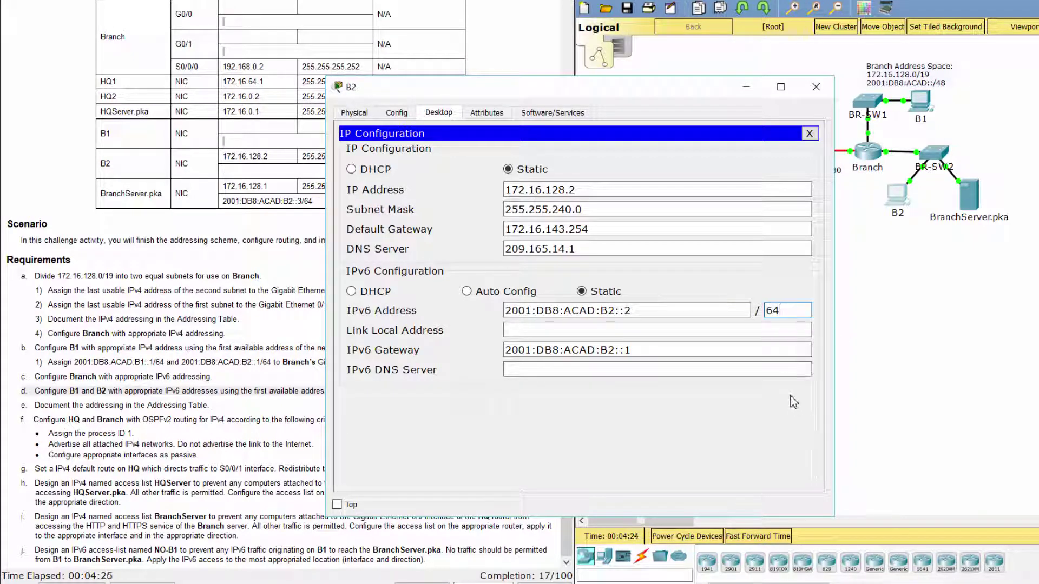
left_click(815, 88)
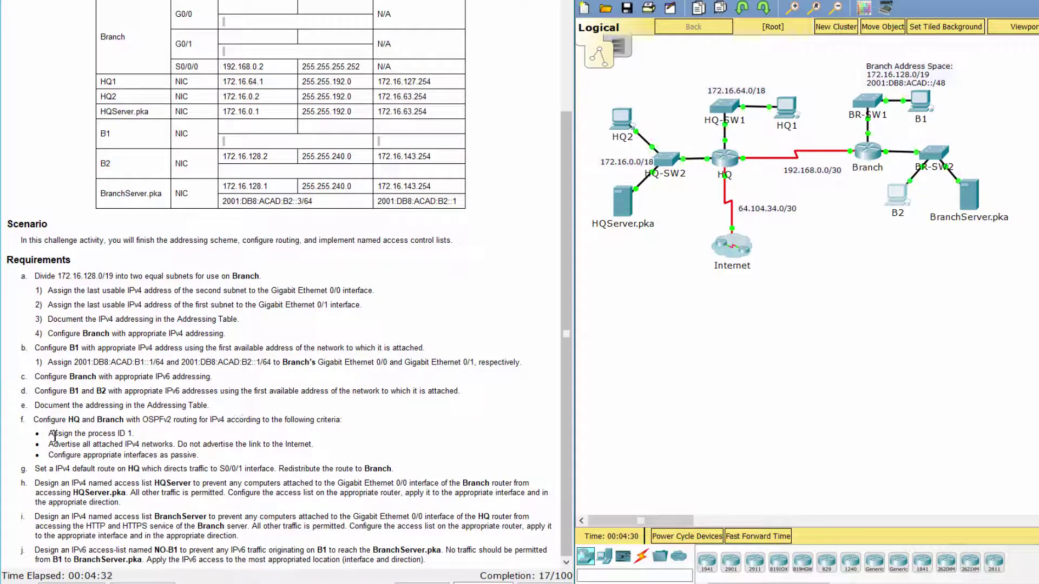
Review the OSPFv2 criteria in requirement f and start OSPF routing with process ID 1 on the Branch router
left_click_drag(21, 421, 356, 415)
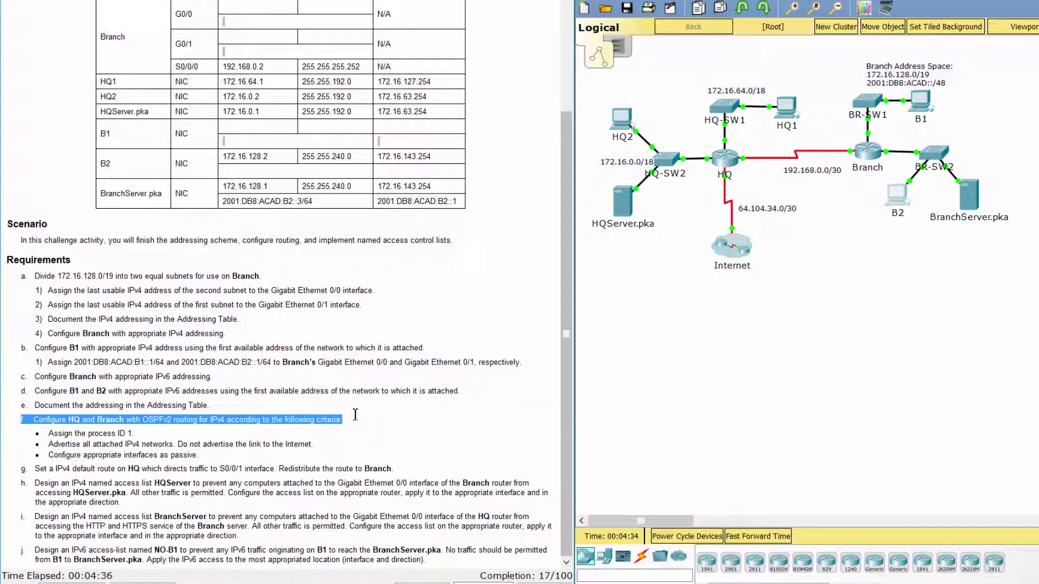
left_click(346, 443)
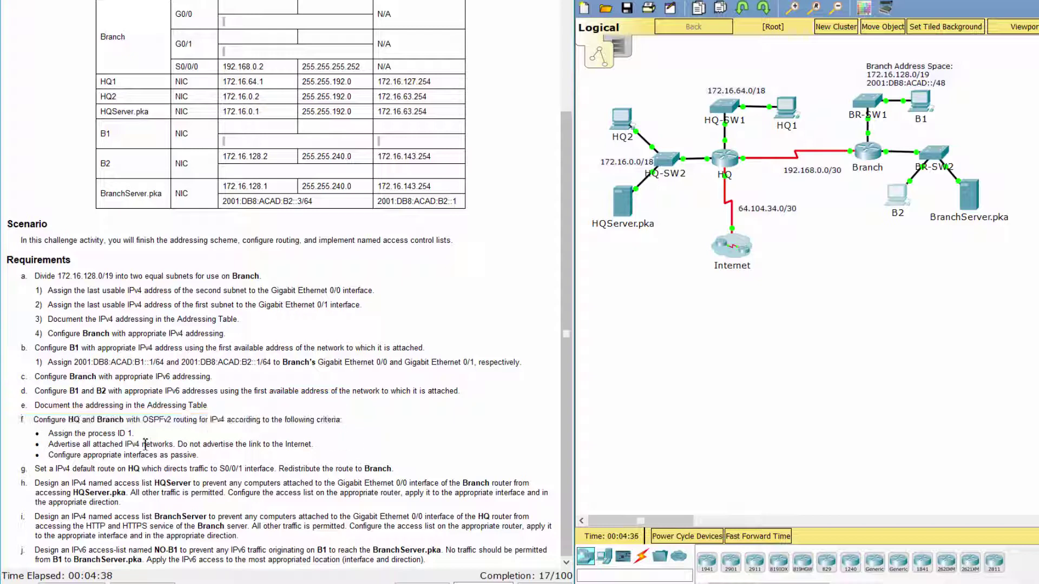
left_click_drag(23, 432, 211, 457)
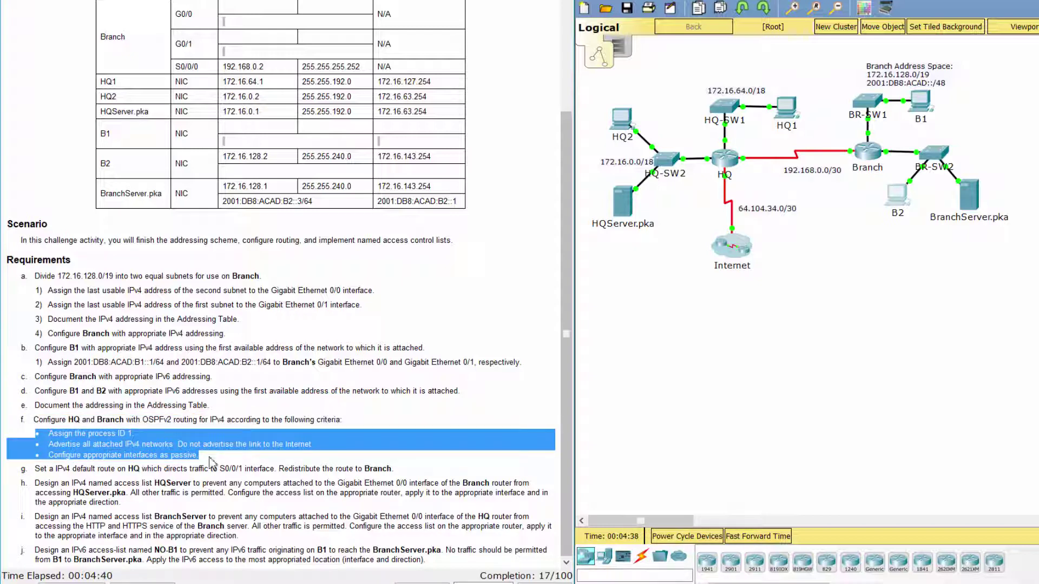
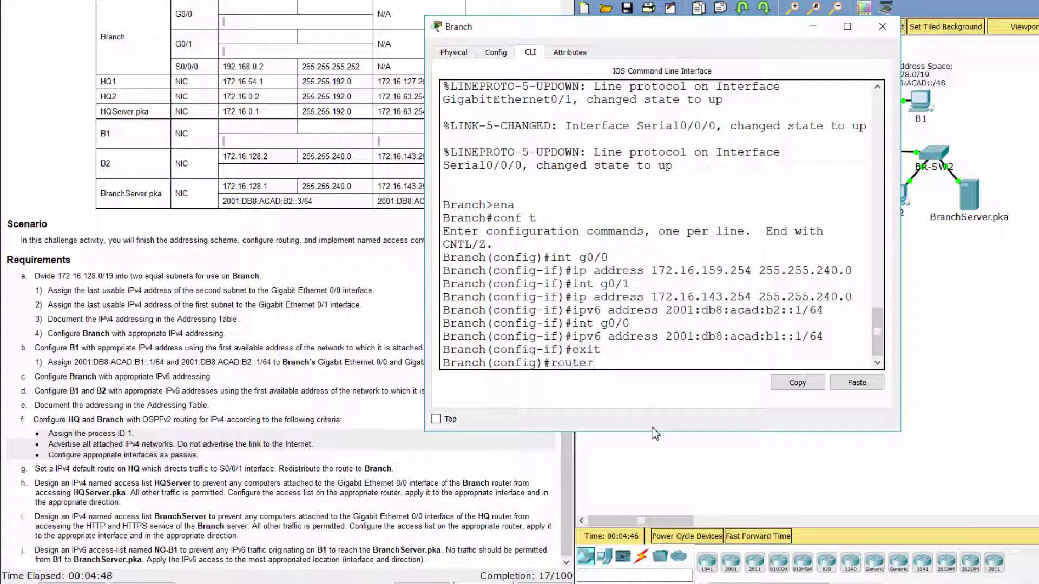
type("f 1")
key("Return")
Advertise network 172.16.128.0 with wildcard 0.0.15.255 in area 0 on Branch, widening the router window to fit the command
type("net")
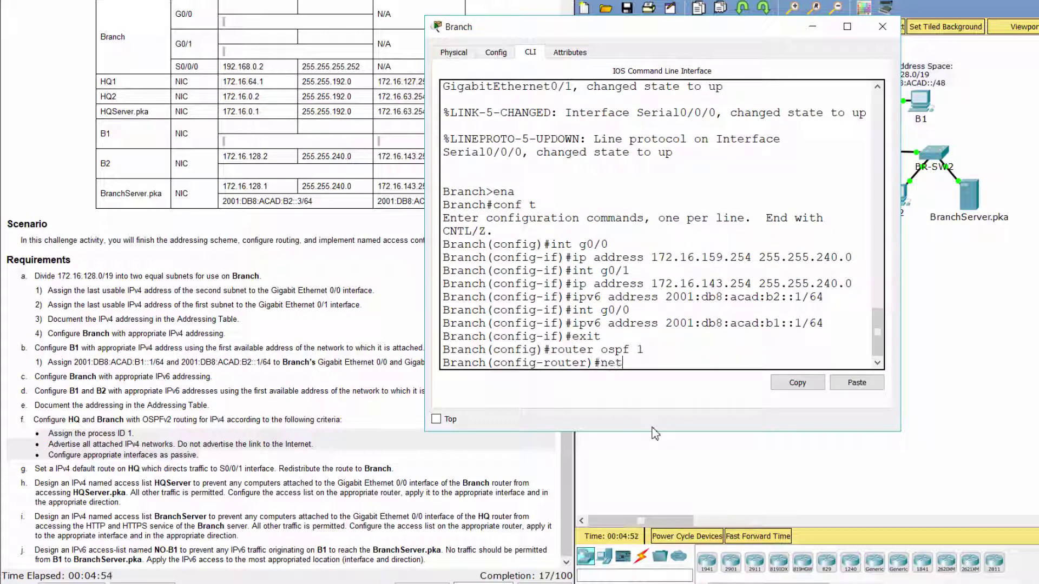
type("work 172.16.128.0 ")
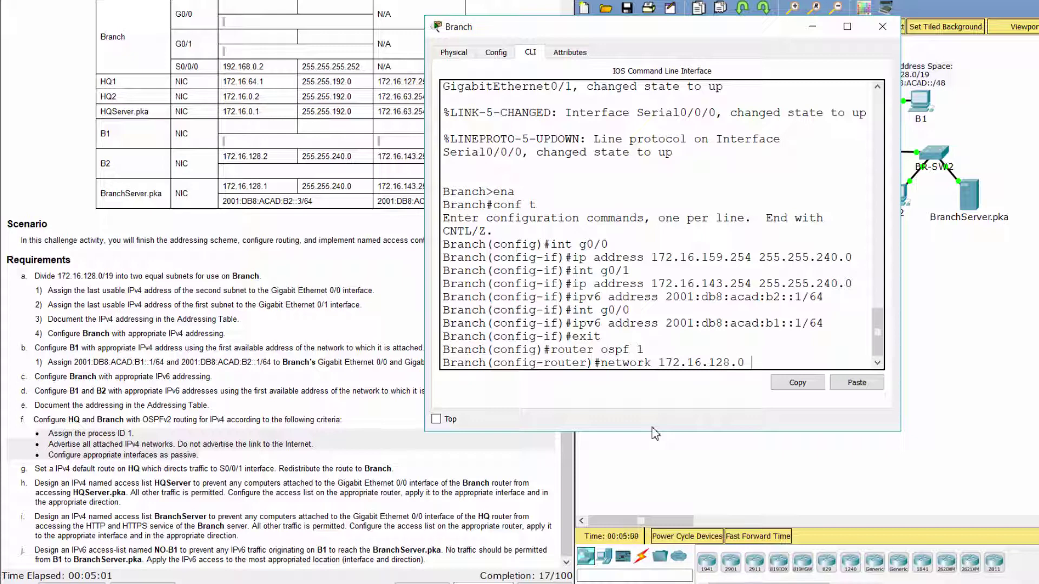
type("0.0.15.255 area")
left_click_drag(900, 361, 941, 361)
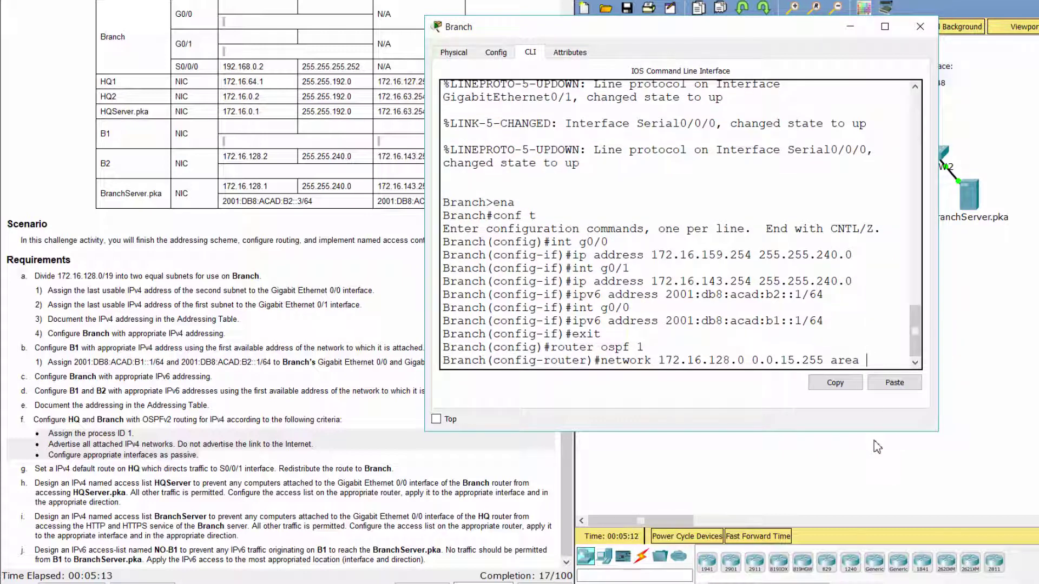
type("0")
key("Return")
Advertise network 172.16.144.0 with wildcard 0.0.15.255 in area 0 in Branch's OSPF process
type("network ")
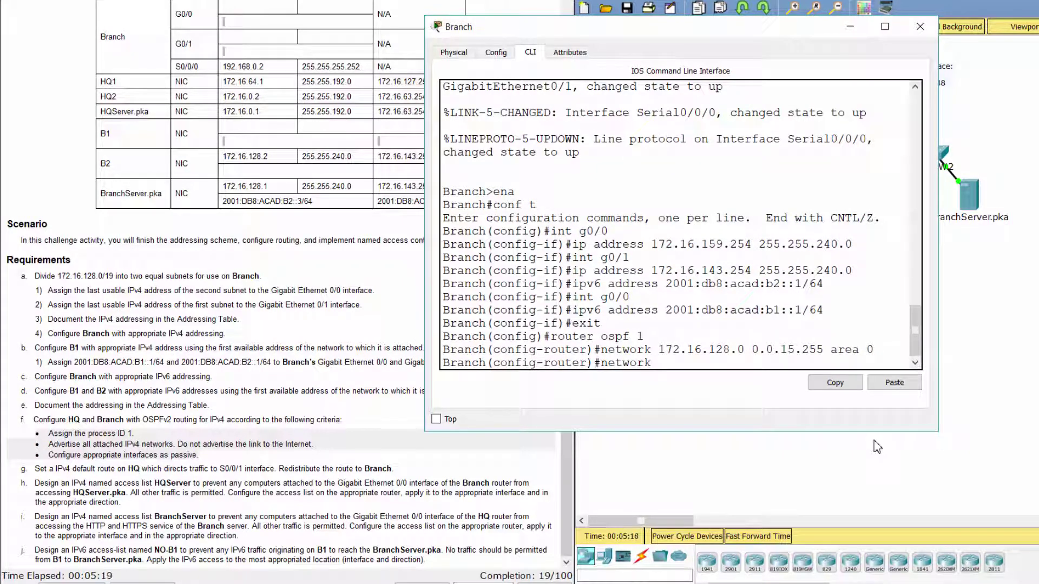
type("172.16.144.0 0.0.15.")
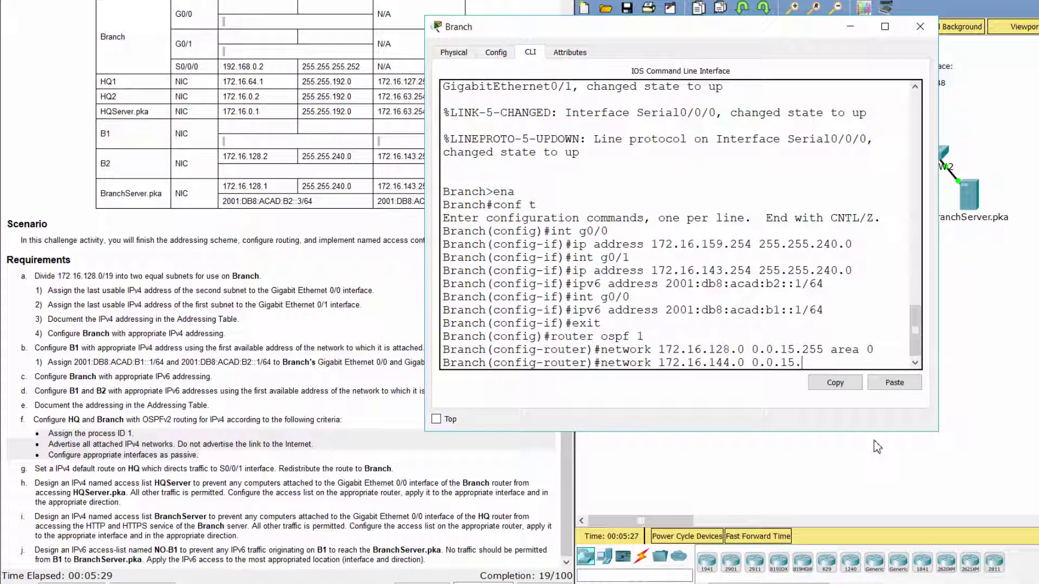
type("255 area 0")
key("Return")
Advertise the serial link network 192.168.0.0 with wildcard 0.0.0.3 in area 0 in Branch's OSPF process
type("netwo")
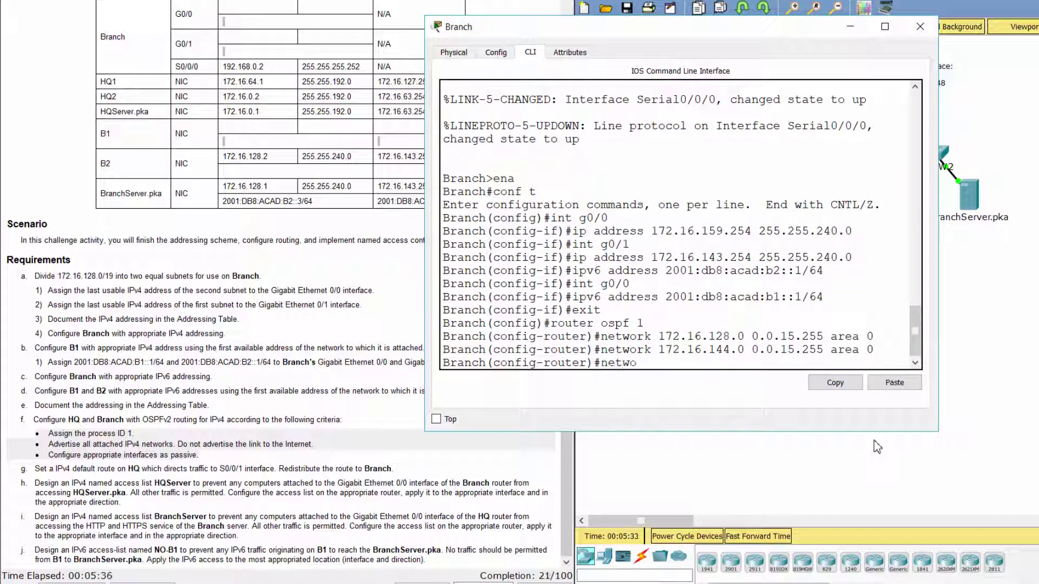
type("rk 192.168.0.0 0.0.0")
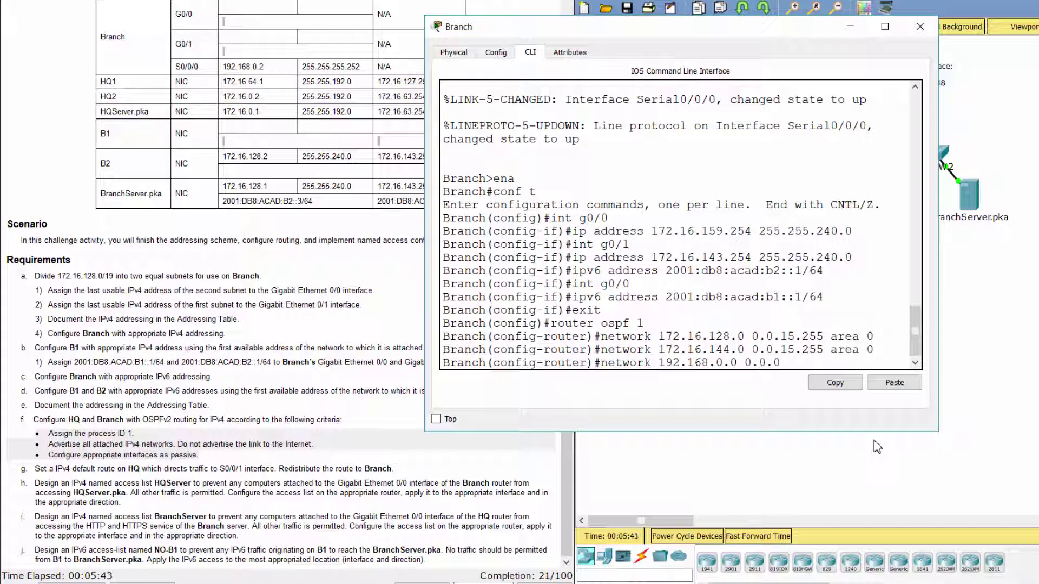
type(".3 area 0")
key("Return")
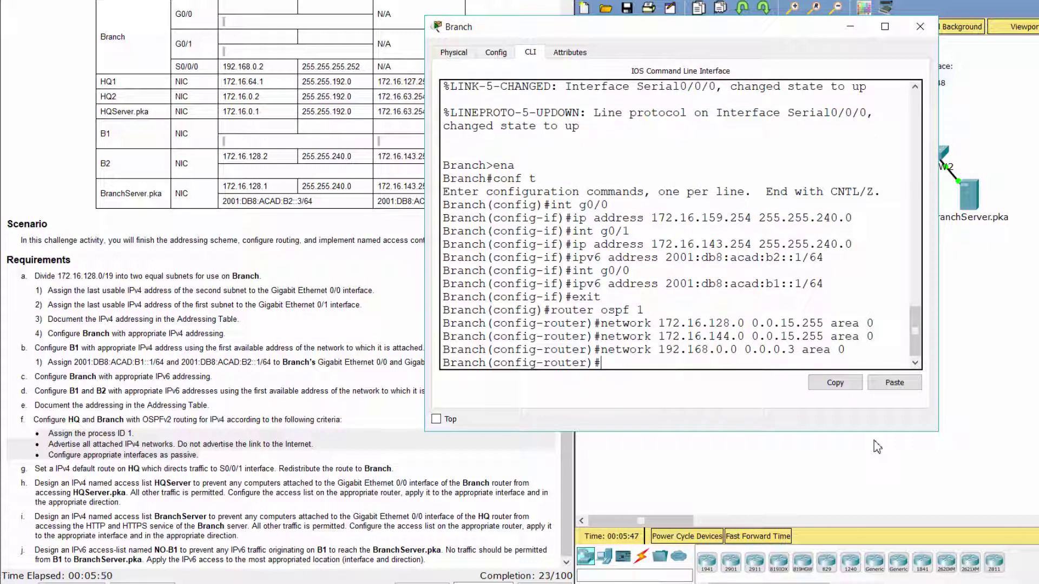
Make g0/0 a passive interface in Branch's OSPF process
type("passive-inter")
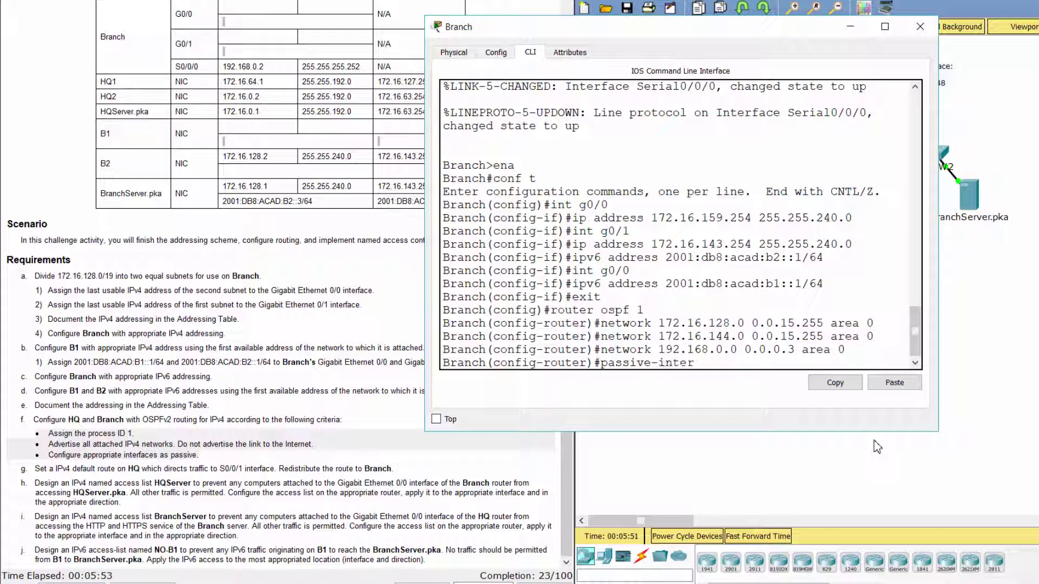
type("face g0/0")
key("Return")
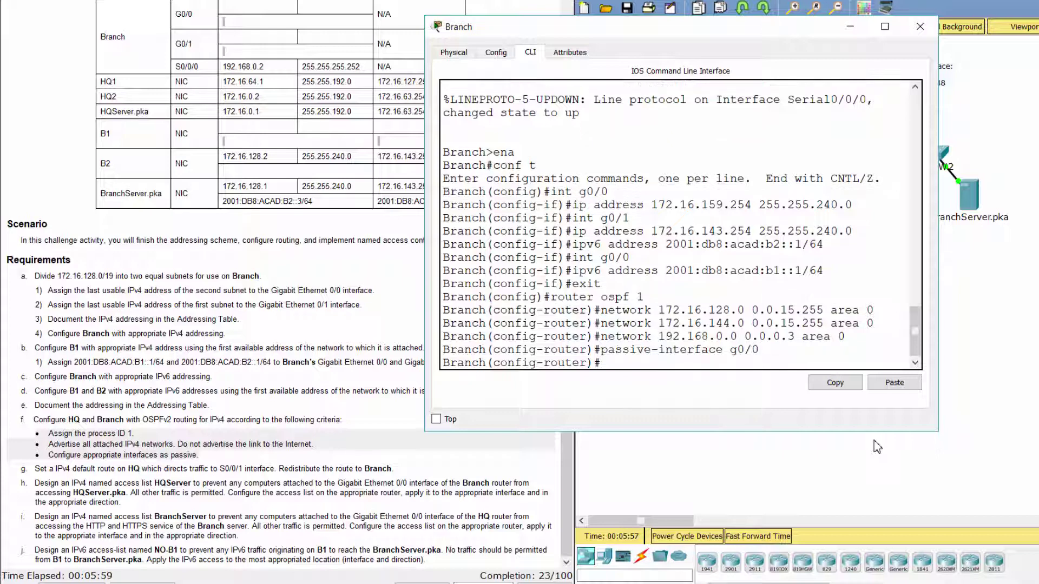
Make g0/1 a passive interface in Branch's OSPF process
type("passive-inter")
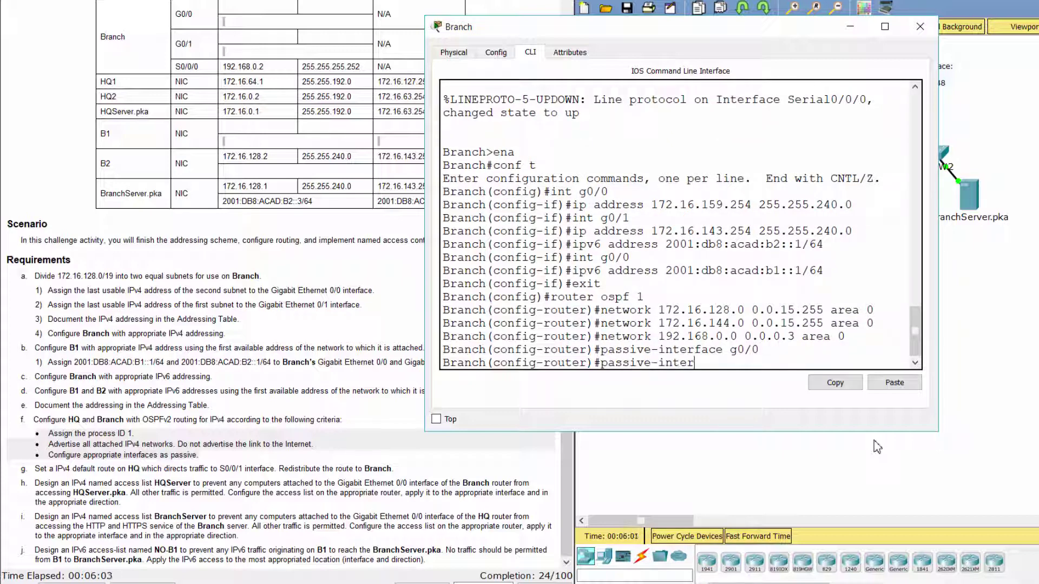
type("face g0/1")
key("Return")
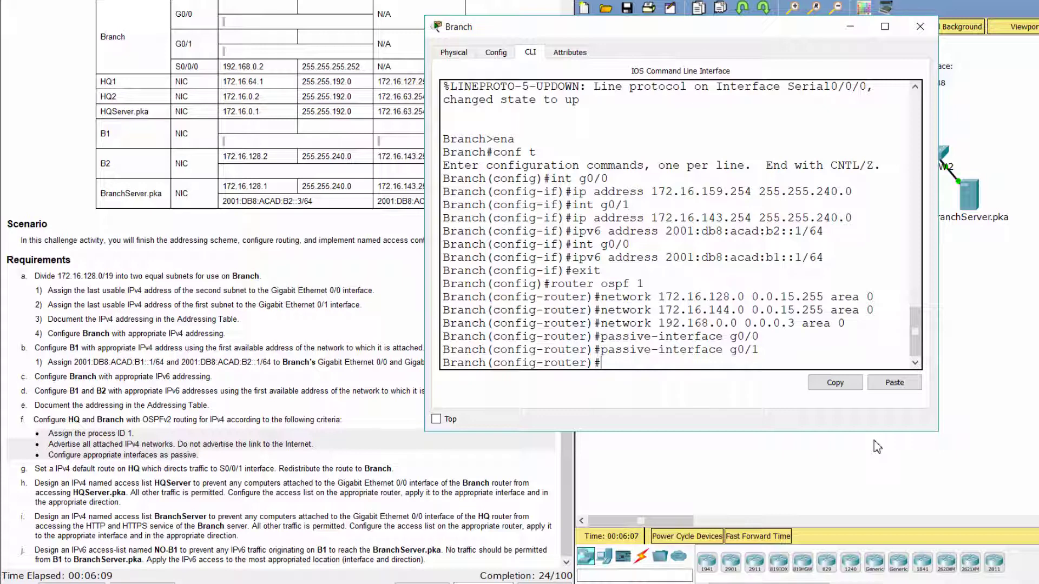
Open the HQ router's command line and enter global configuration mode
left_click(840, 469)
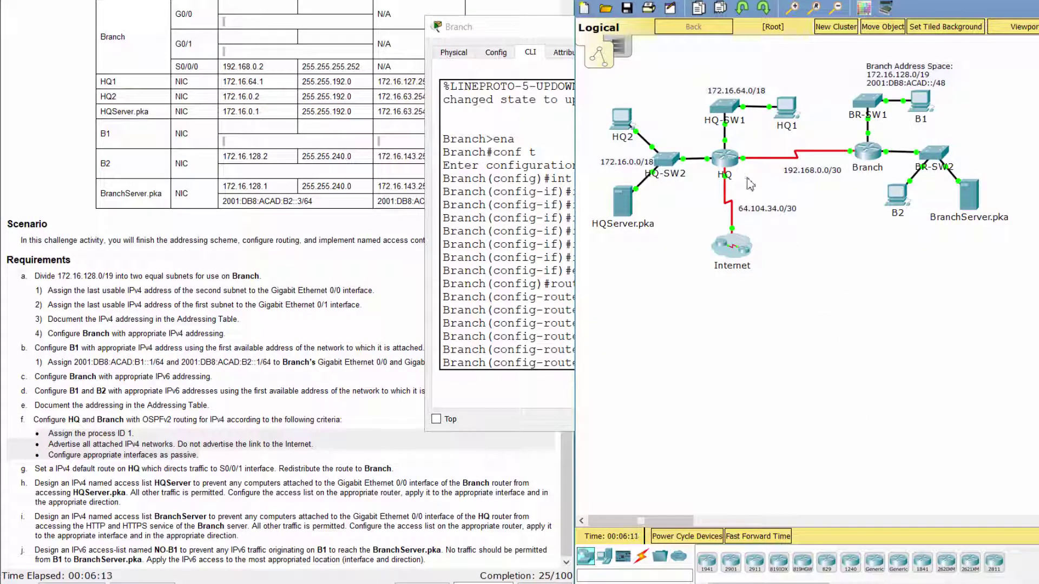
left_click(724, 158)
left_click_drag(596, 101, 598, 30)
left_click(521, 52)
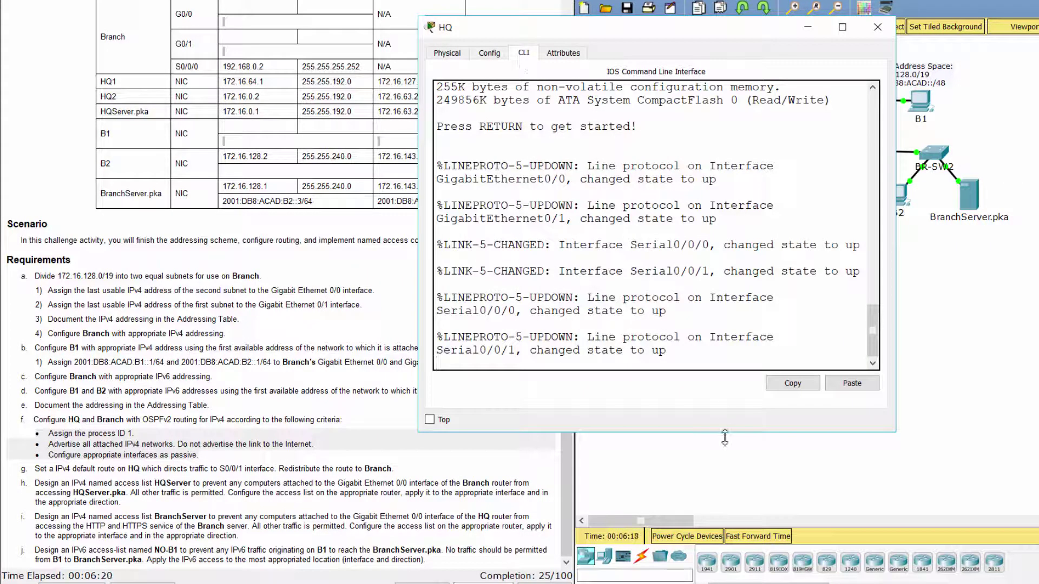
key("Return")
type("ena")
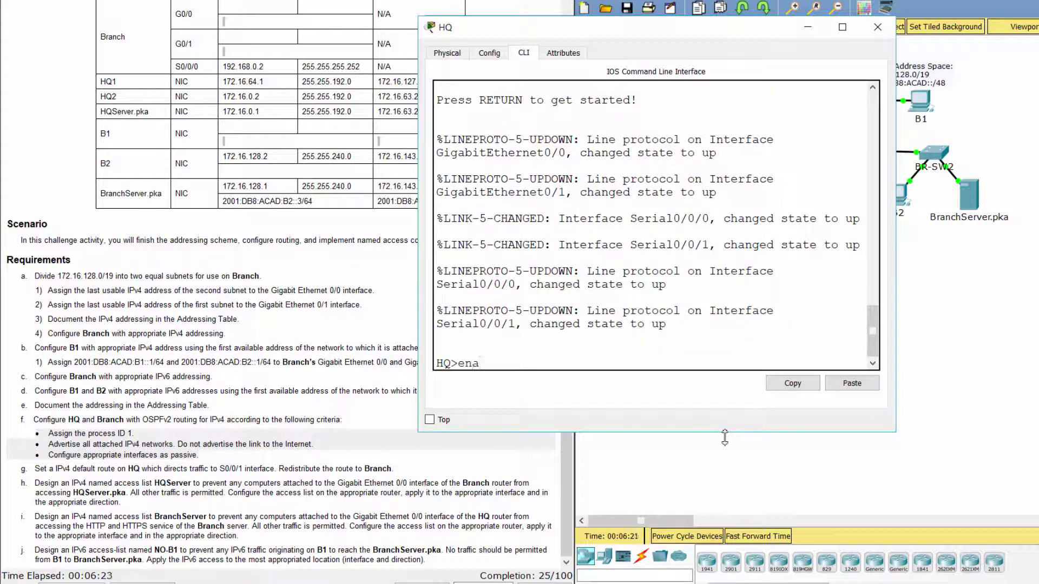
key("Return")
type("conf t")
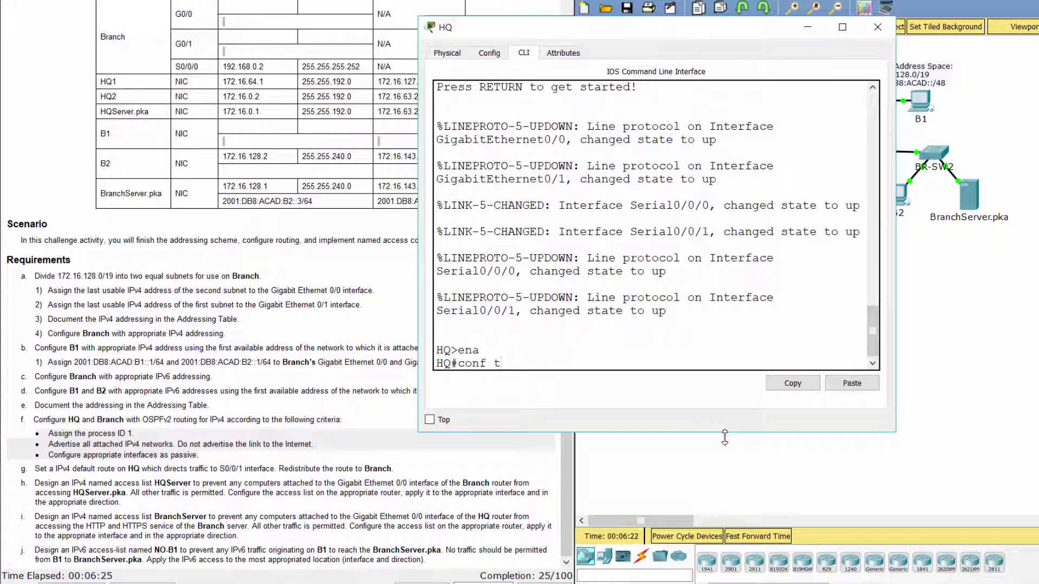
key("Return")
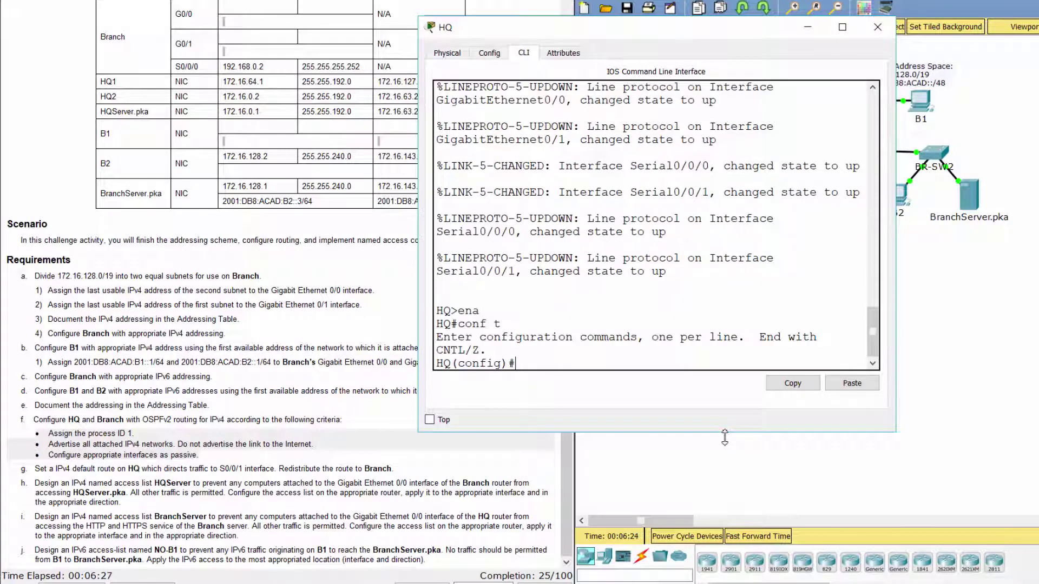
Start OSPF process 1 on HQ and advertise network 172.16.0.0 with wildcard 0.0.15.255 in area 0
type("router ospf 1")
key("Return")
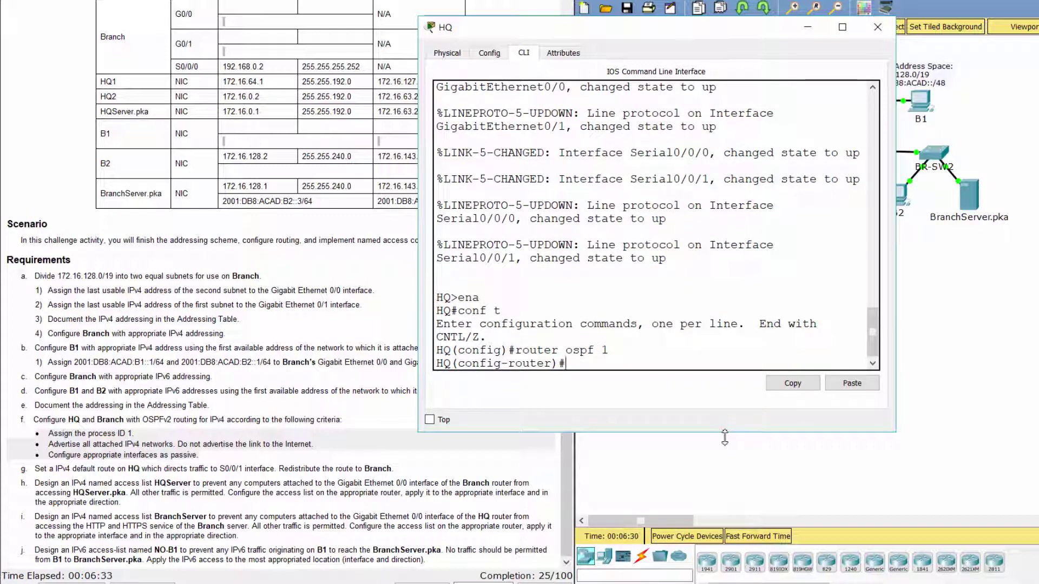
type("network")
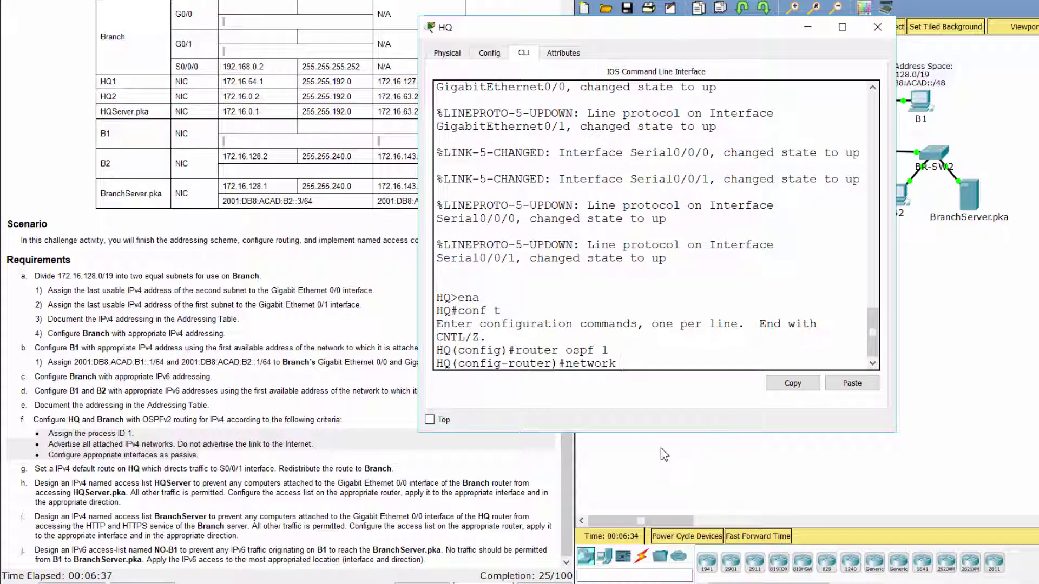
type(" 172.16.0.0 0.0.15.255 area 0")
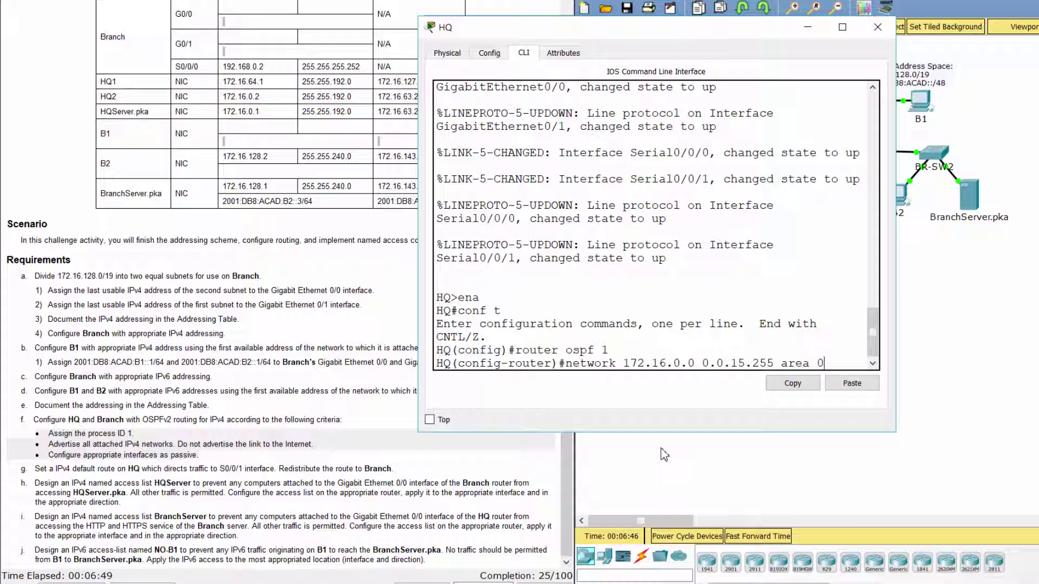
key("Return")
Advertise network 172.16.64.0 with wildcard 0.0.15.255 in area 0 in HQ's OSPF process
type("network")
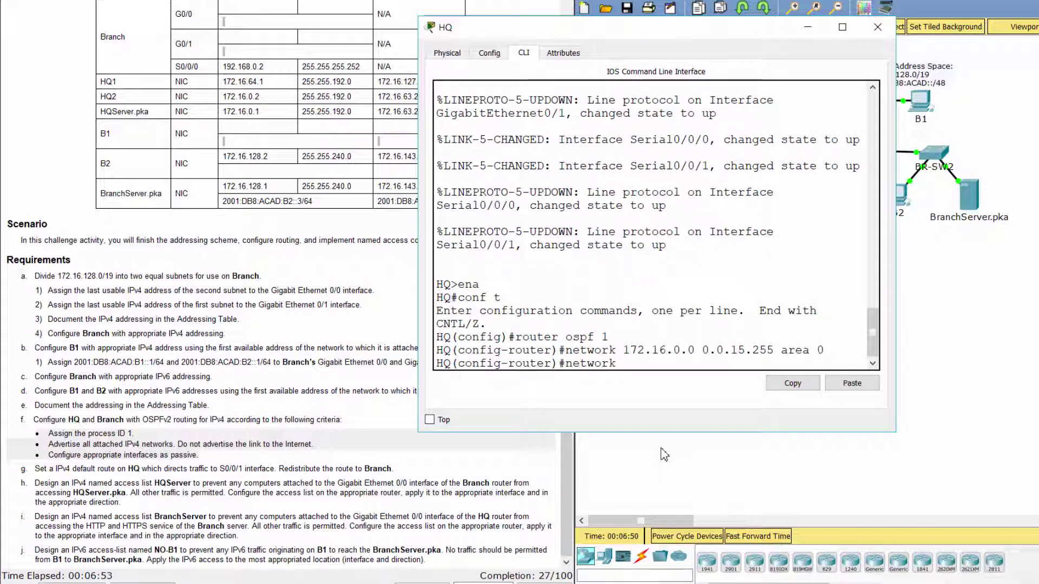
type(" 172.16")
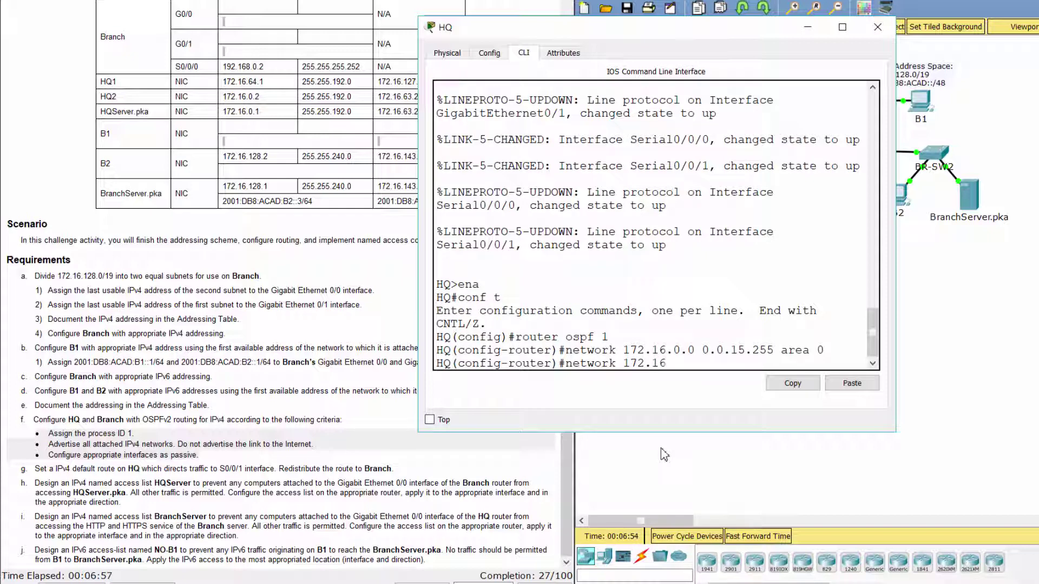
type(".64.0 0.0.1")
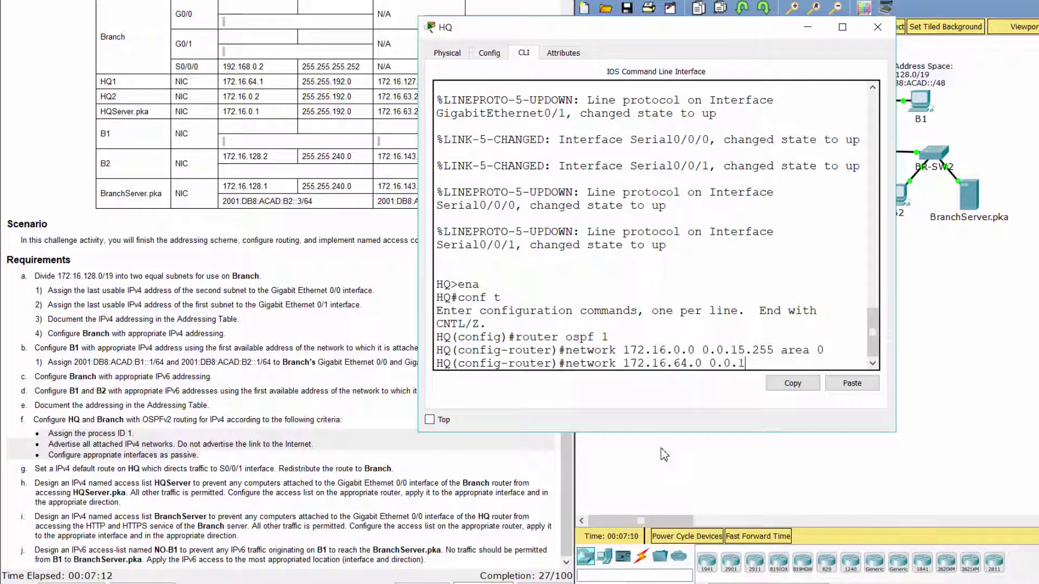
type("5.255 area")
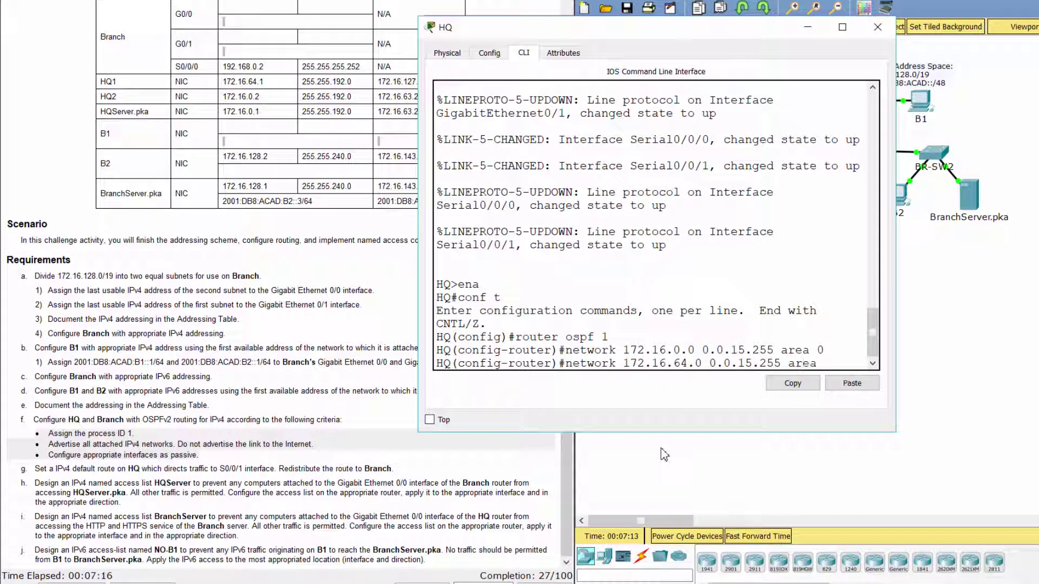
type(" 0")
key("Return")
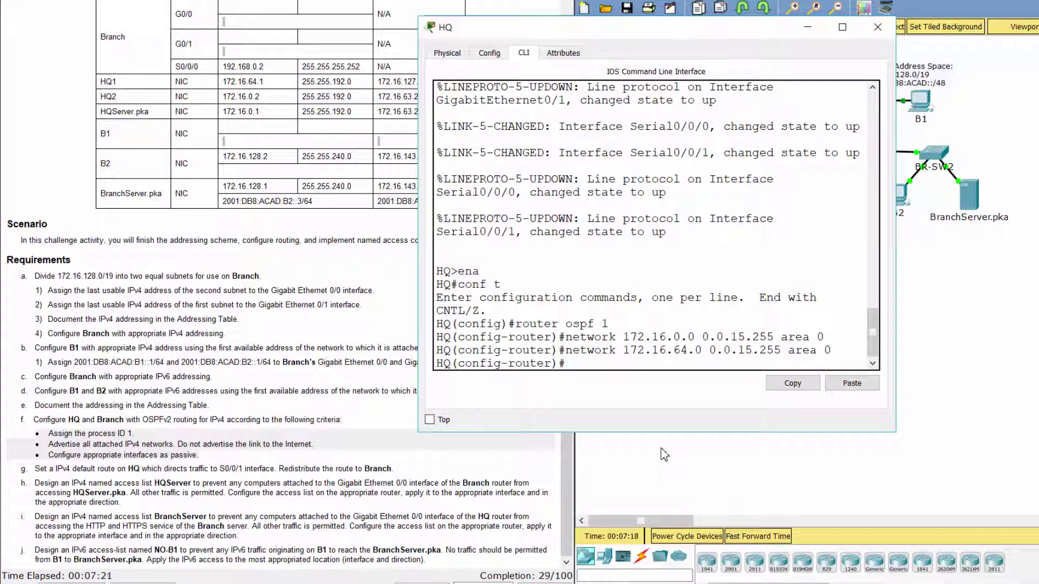
Advertise the serial link network 192.168.0.0 with wildcard 0.0.0.3 in area 0 in HQ's OSPF process
type("network 192.168")
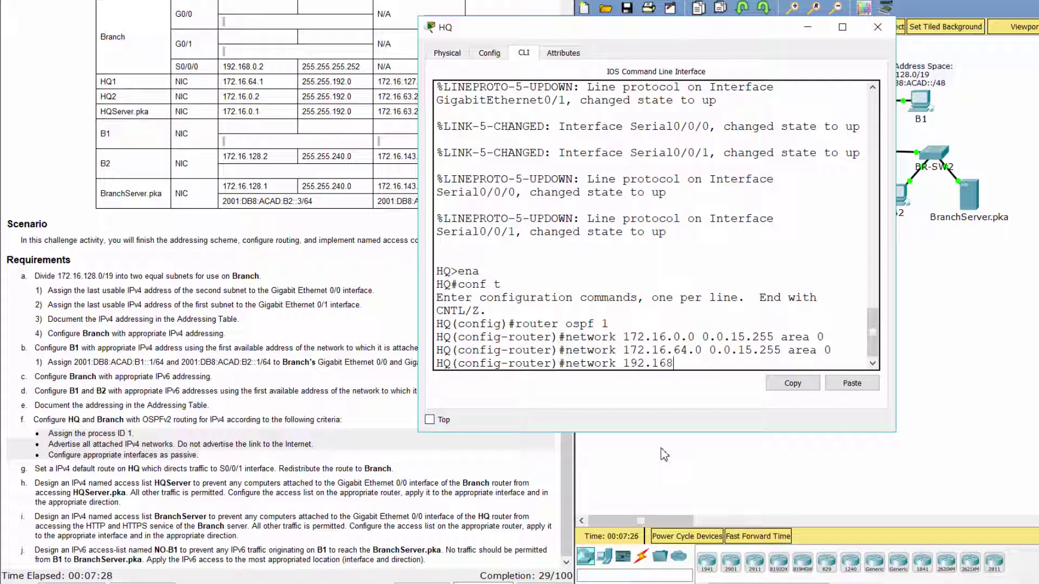
type(".0.0 0.0.0.3 area 0")
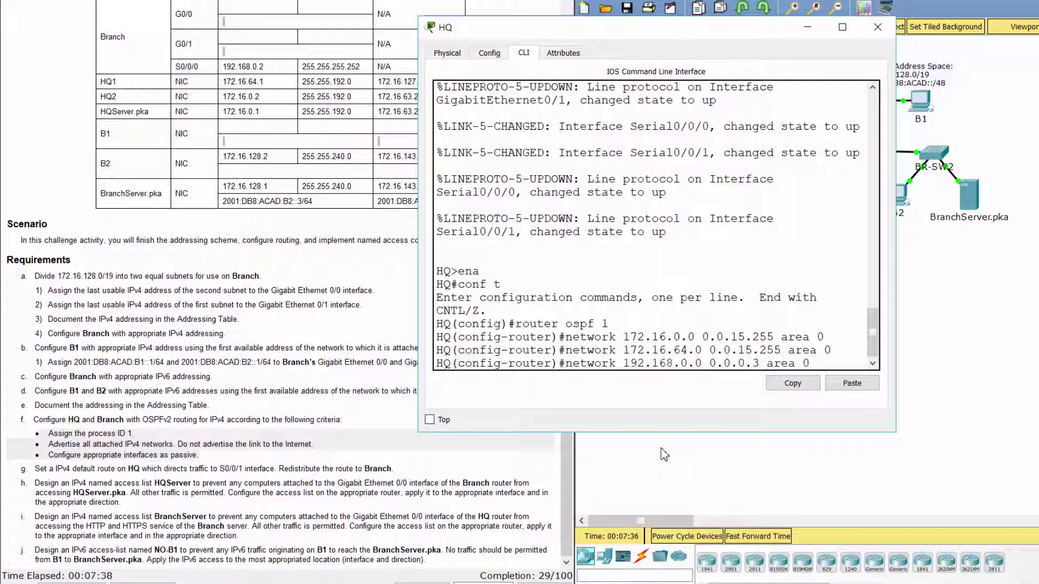
key("Return")
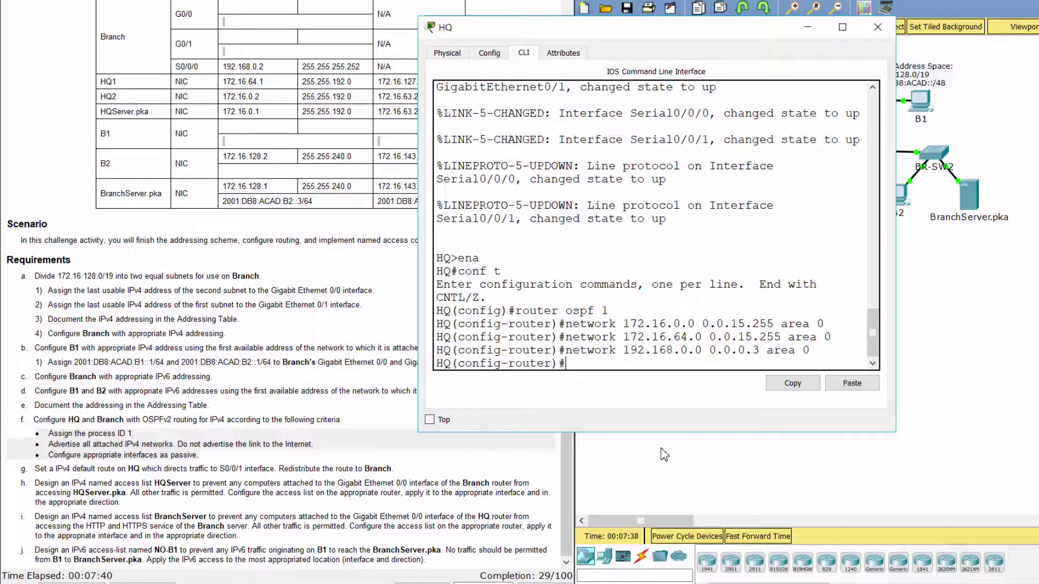
Make g0/0 a passive interface in HQ's OSPF process
type("passi")
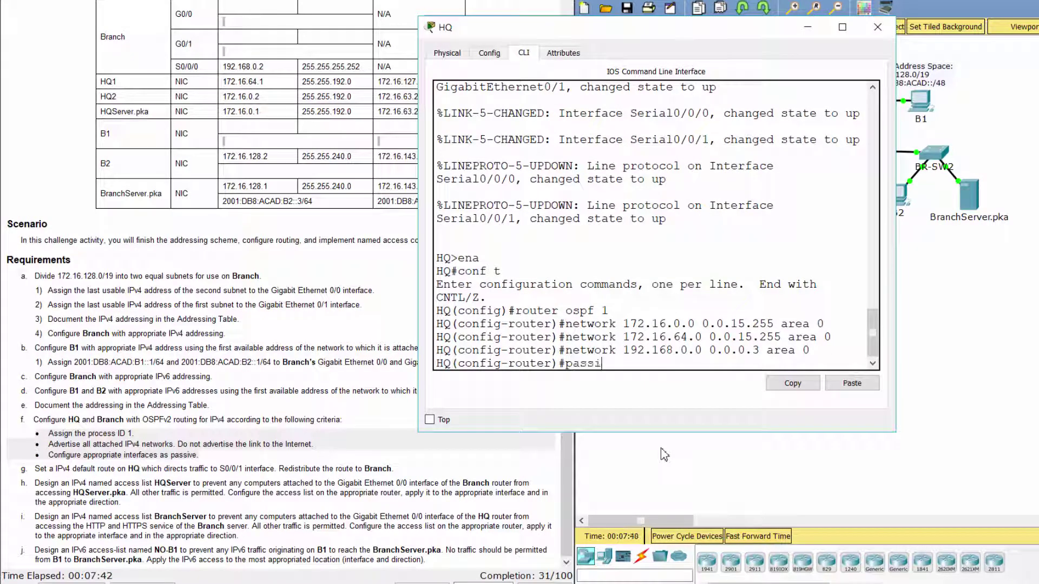
type("ve-interface g0/0")
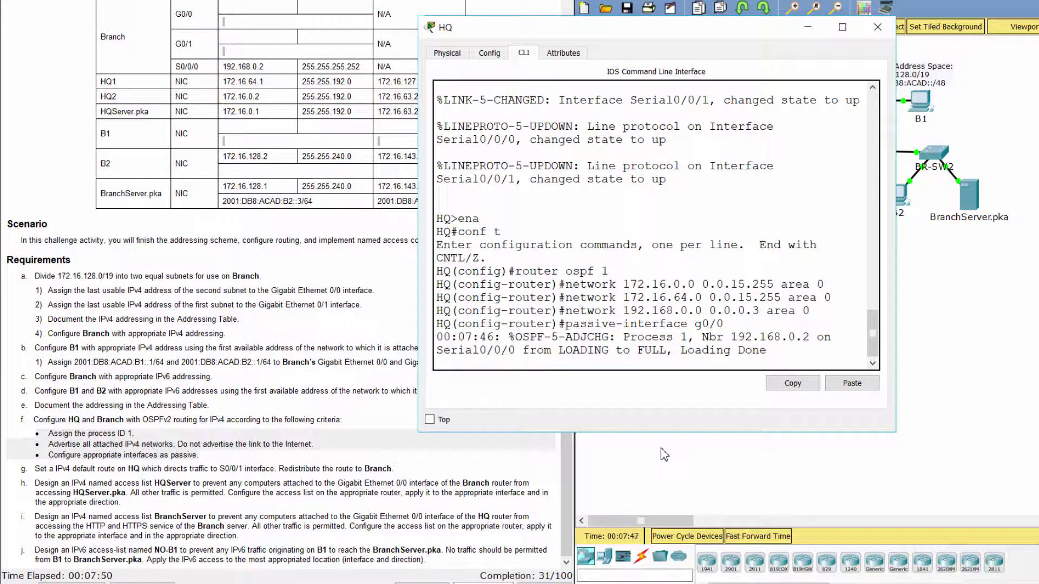
key("Return")
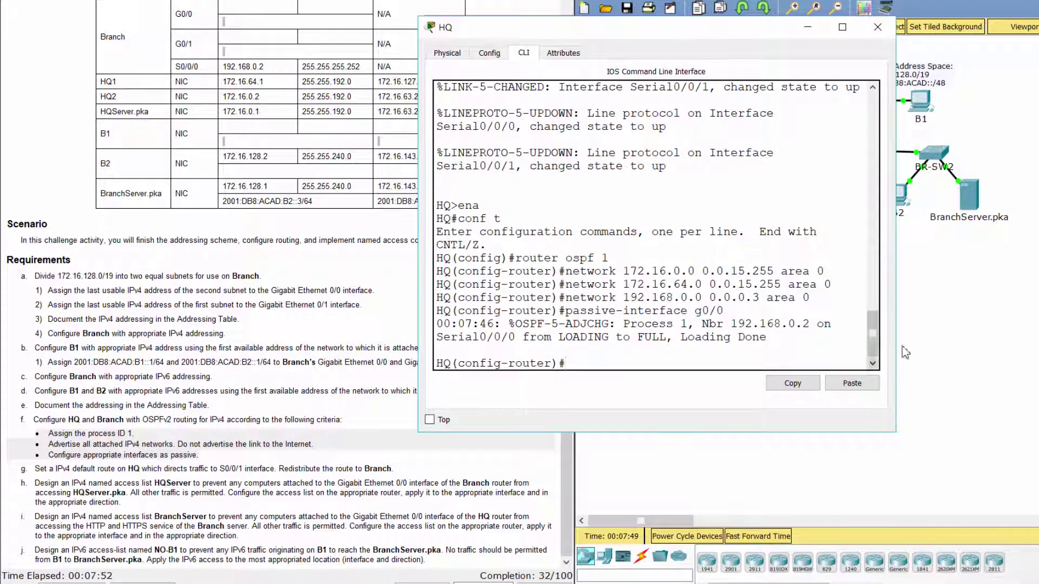
Check the topology and make g0/1 a passive interface in HQ's OSPF process
left_click(932, 336)
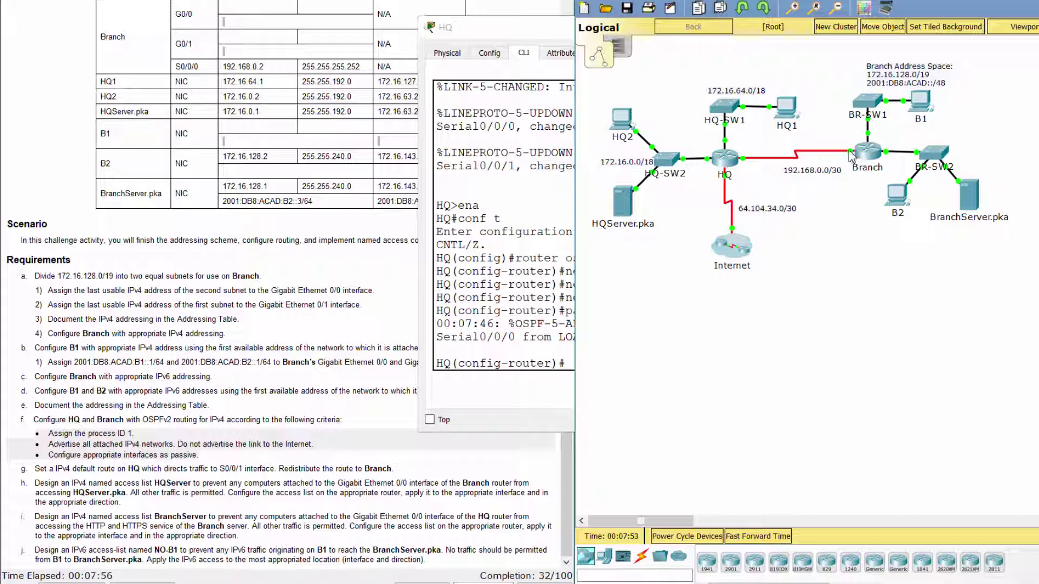
left_click(536, 422)
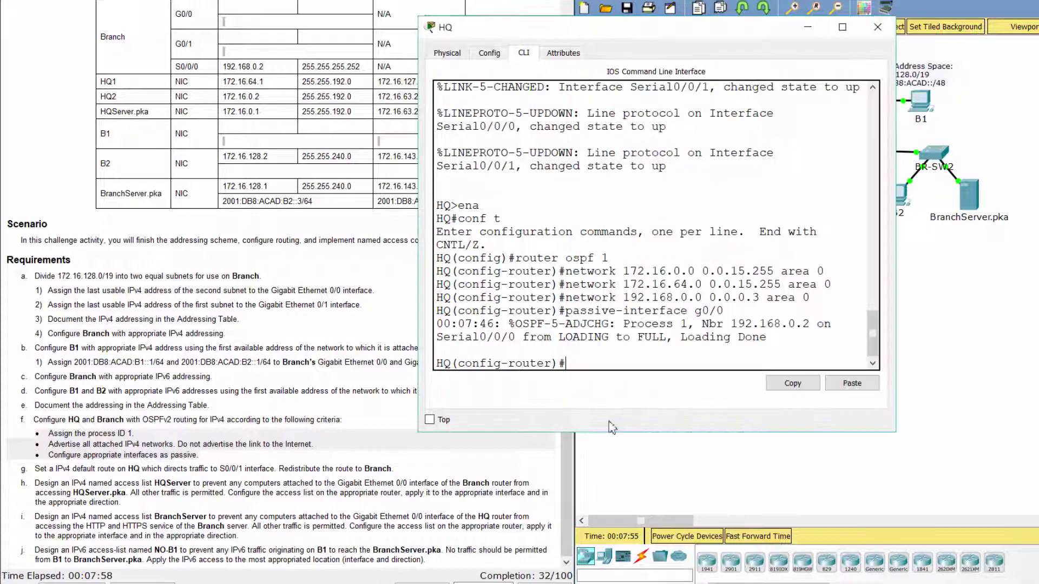
type("pas")
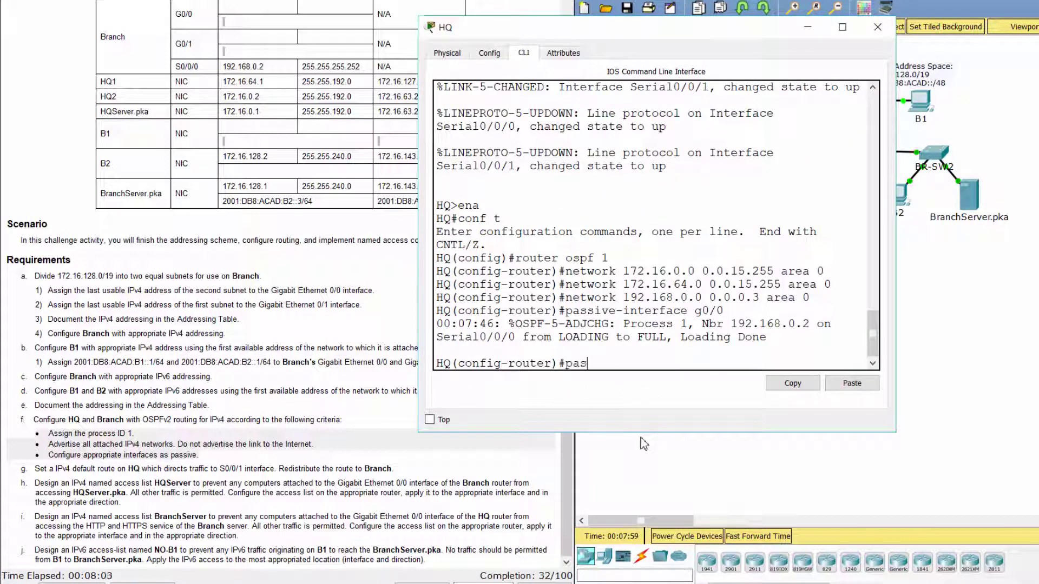
type("sive-interface g0")
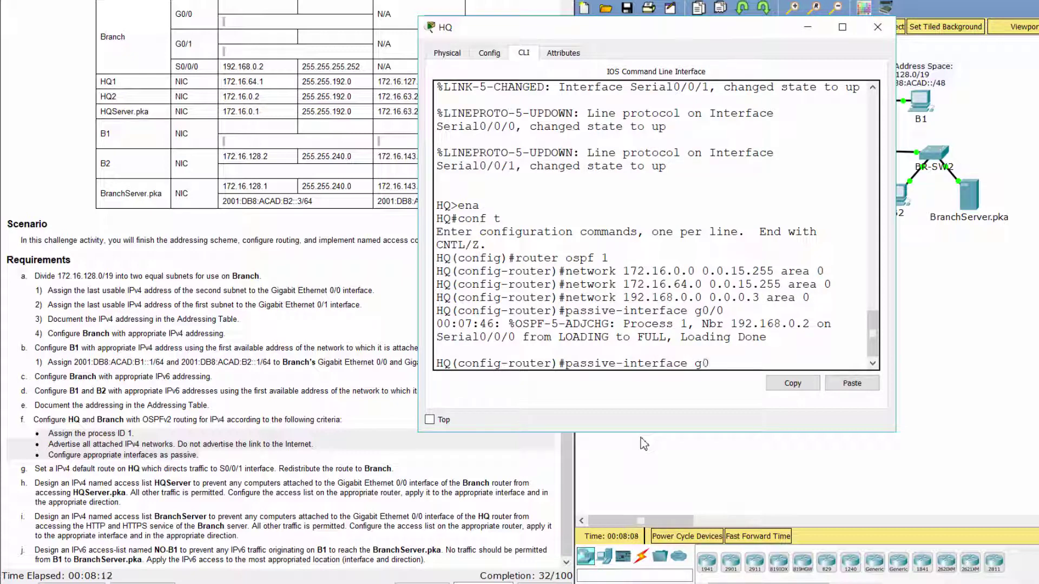
type("/1")
key("Return")
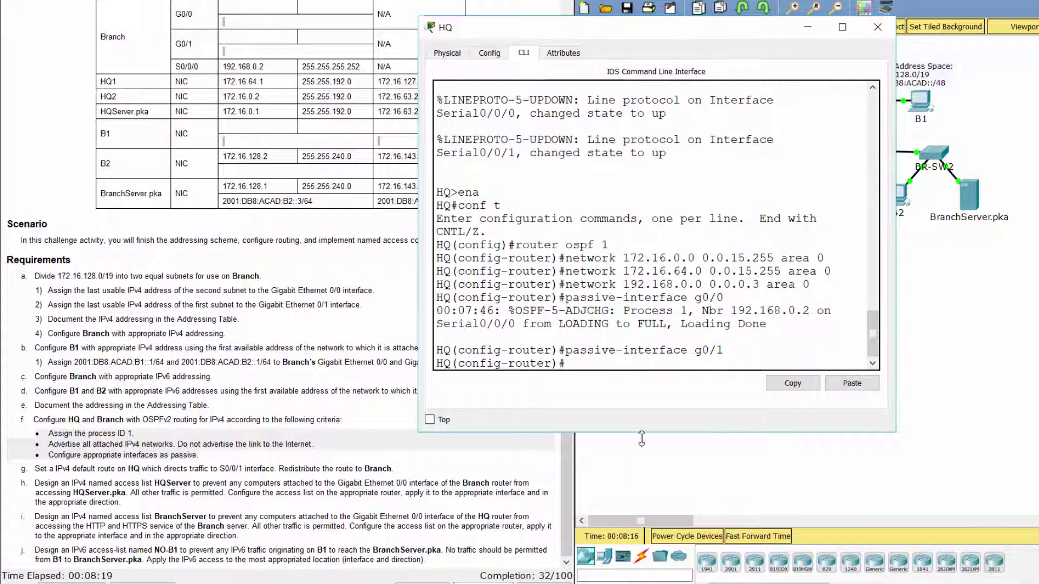
Identify HQ's Internet-facing serial port in the topology and make s0/0/1 passive in its OSPF process
type("passive-interface")
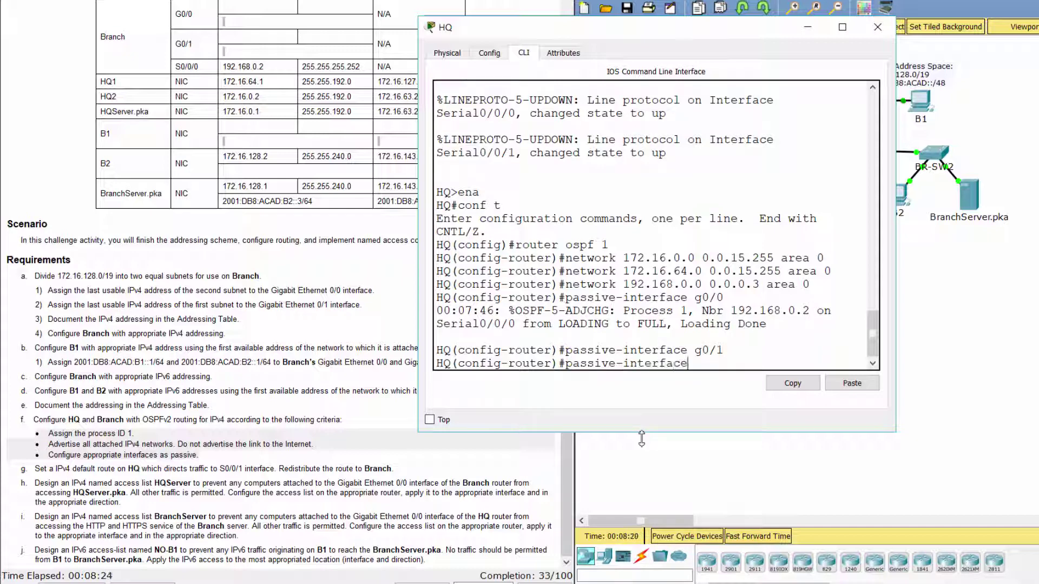
left_click(953, 303)
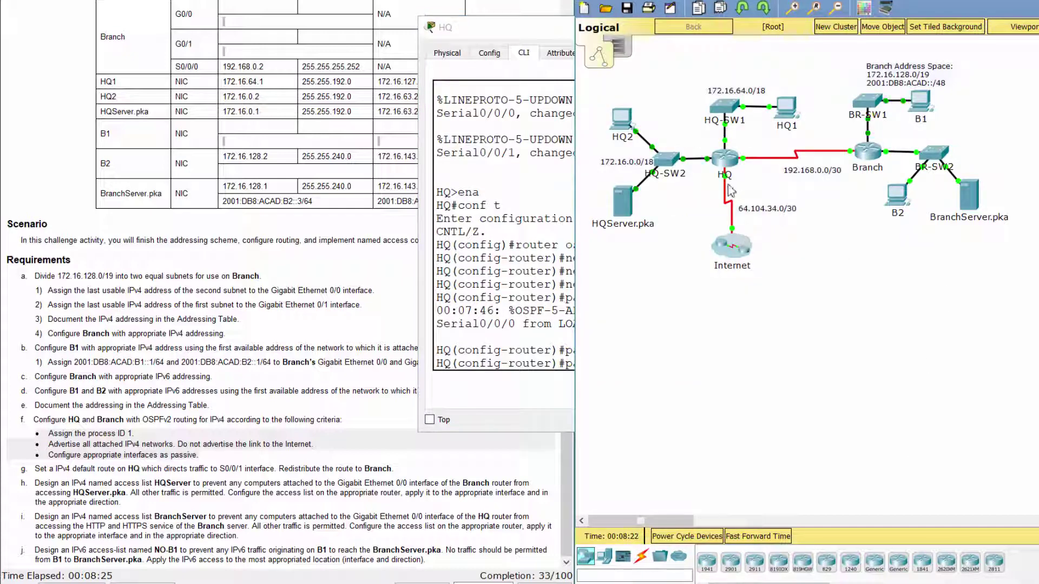
mouse_move(728, 182)
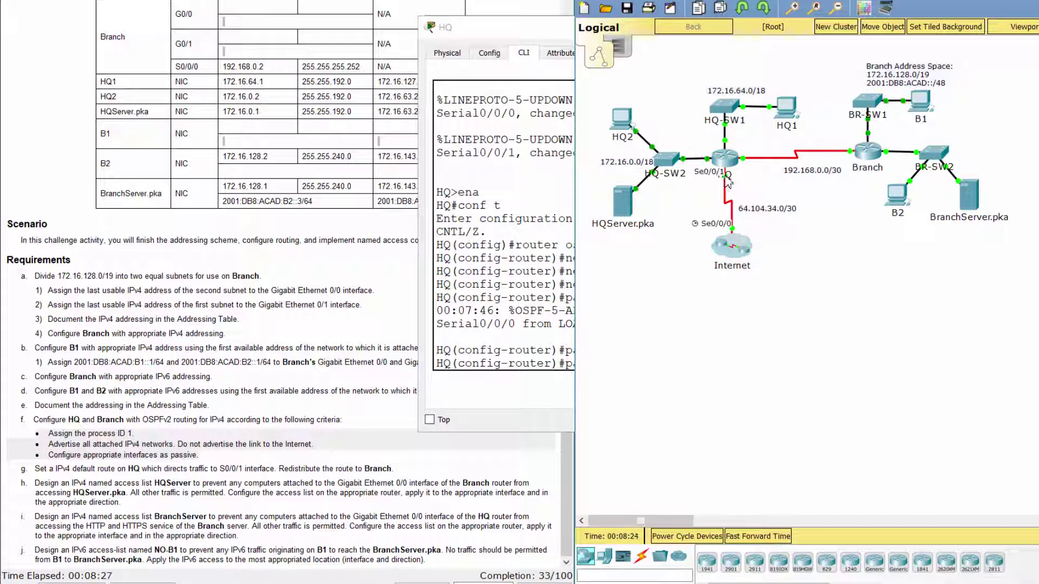
type("ssive-interface s")
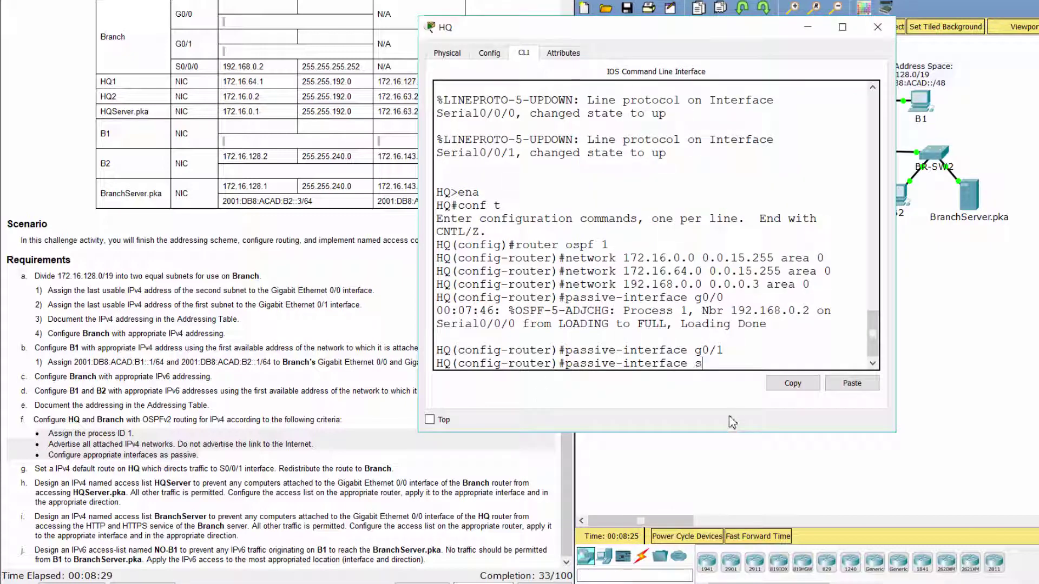
type("0/0/1")
key("Return")
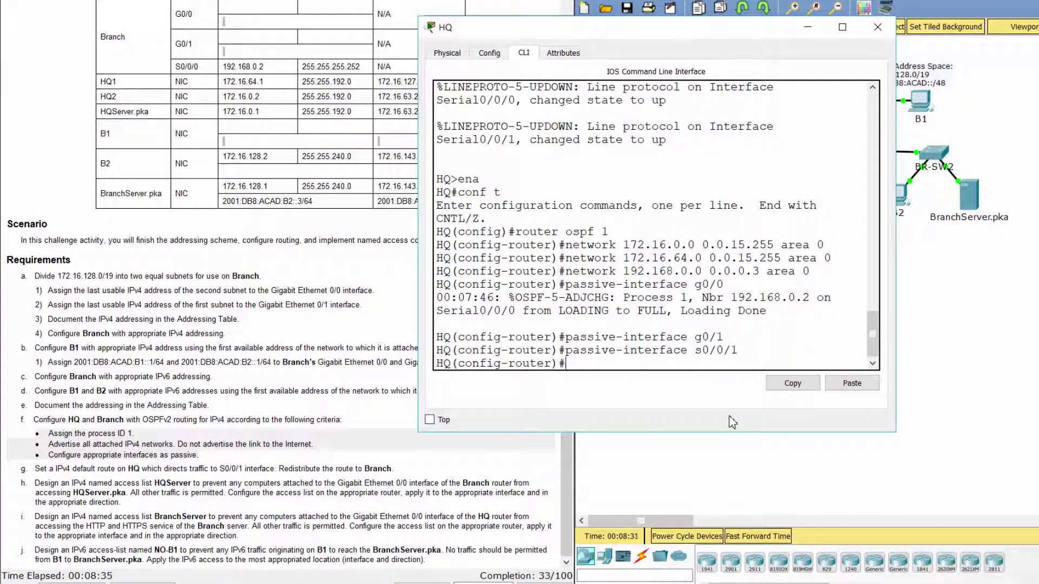
Review requirement g and have HQ's OSPF process redistribute the default route with default-information originate
left_click(351, 490)
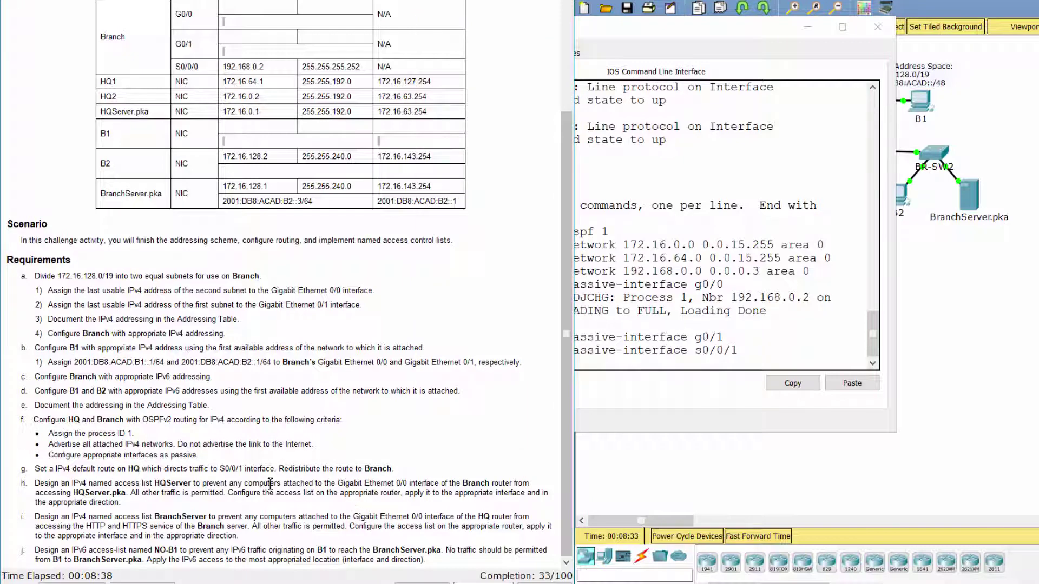
left_click_drag(22, 469, 439, 471)
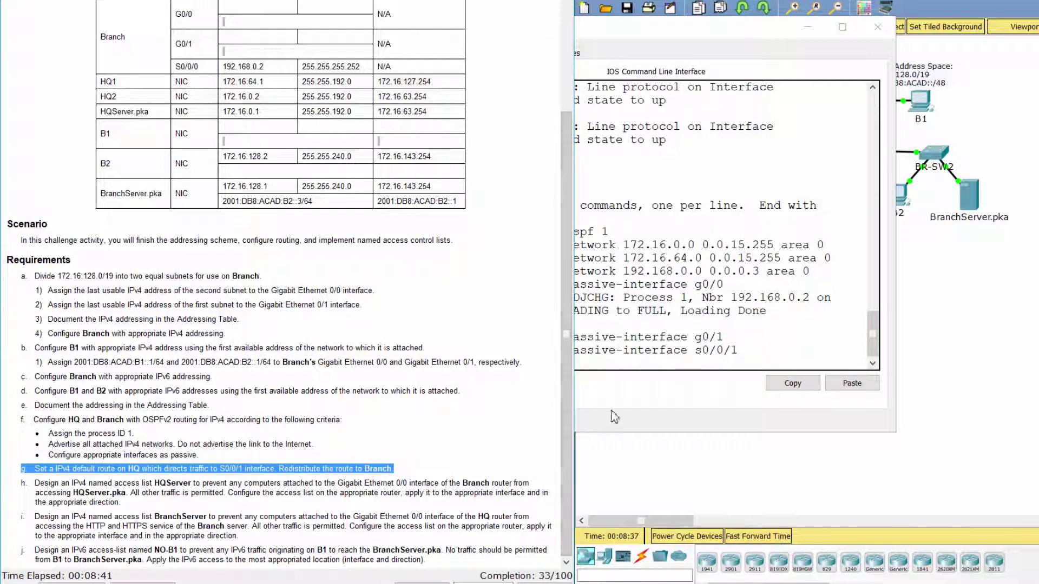
left_click(628, 374)
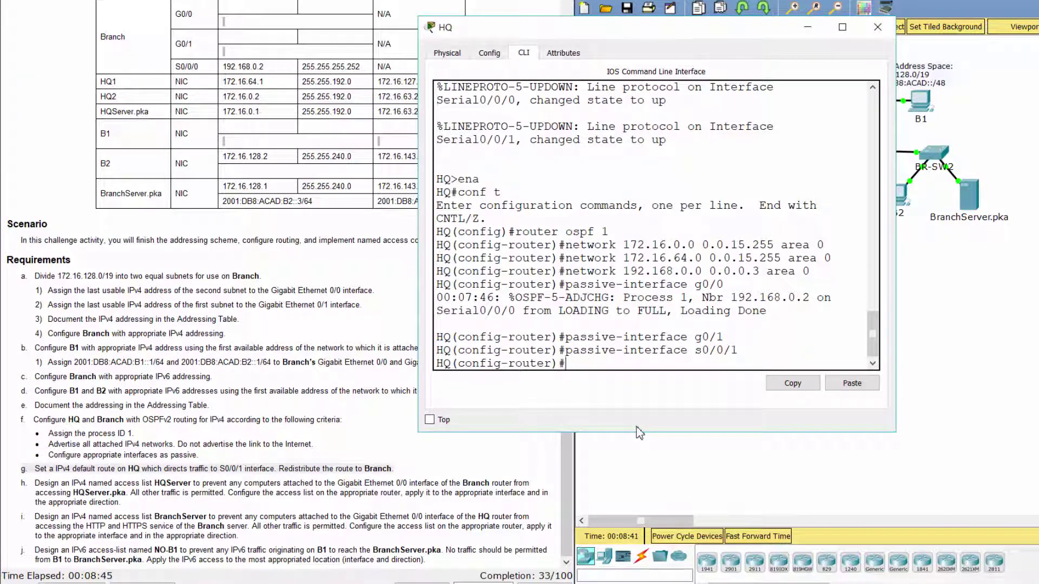
type("default-inform")
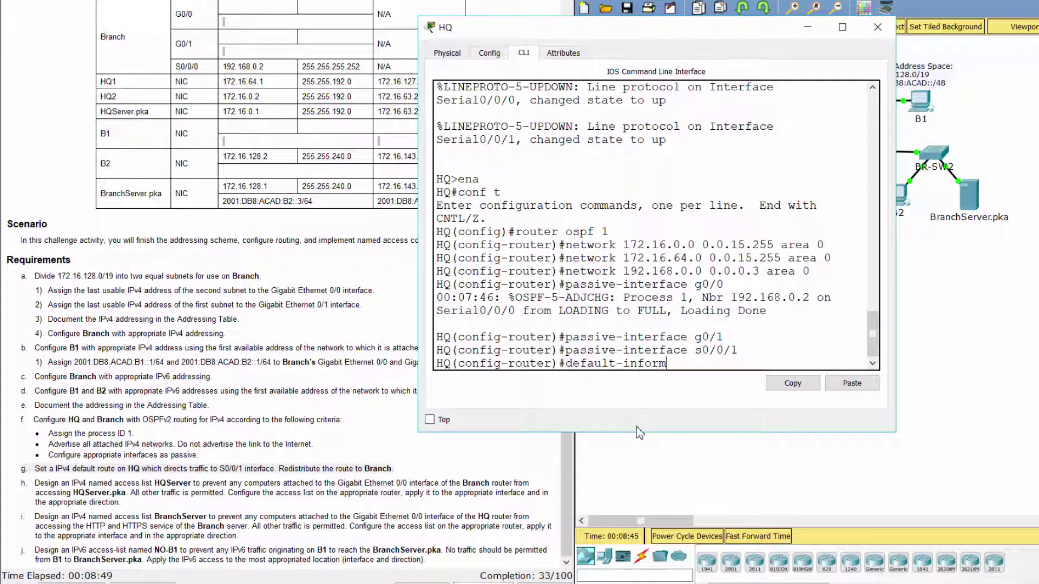
type("ation originate")
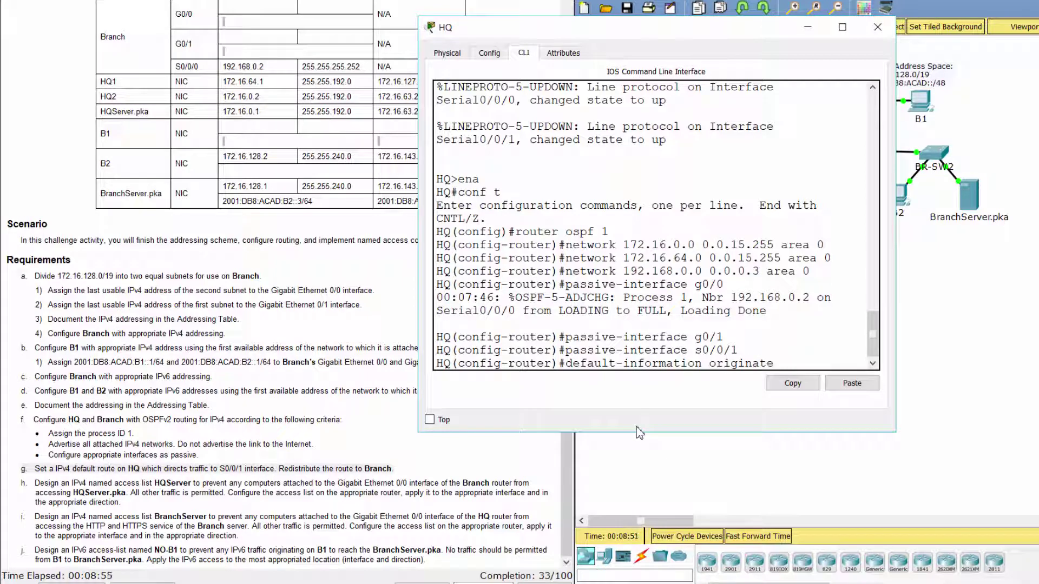
key("Return")
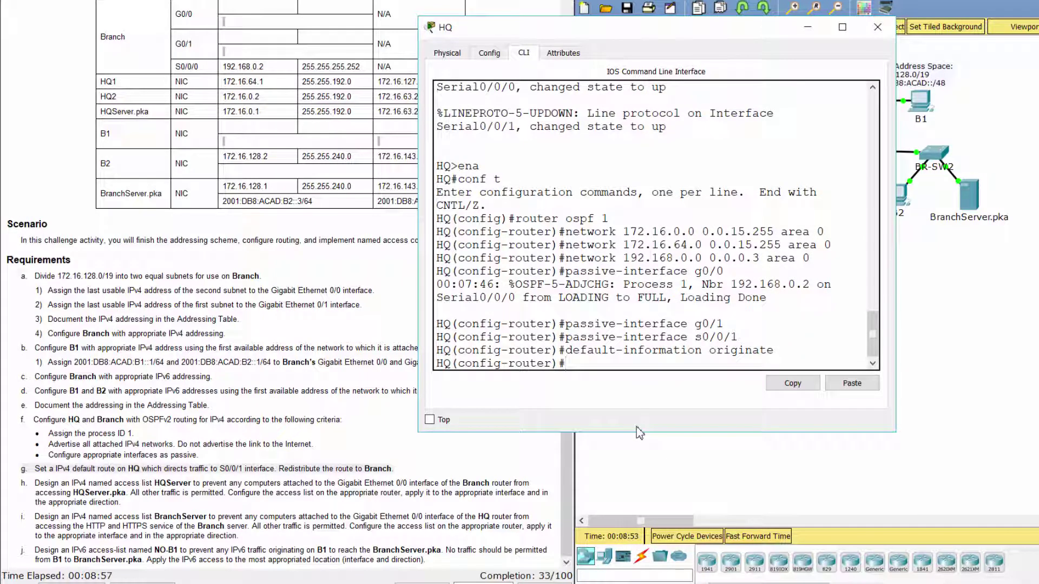
Leave OSPF configuration on HQ and set an IPv4 default route 0.0.0.0 0.0.0.0 through s0/0/1
type("exit")
key("Return")
type("ip ")
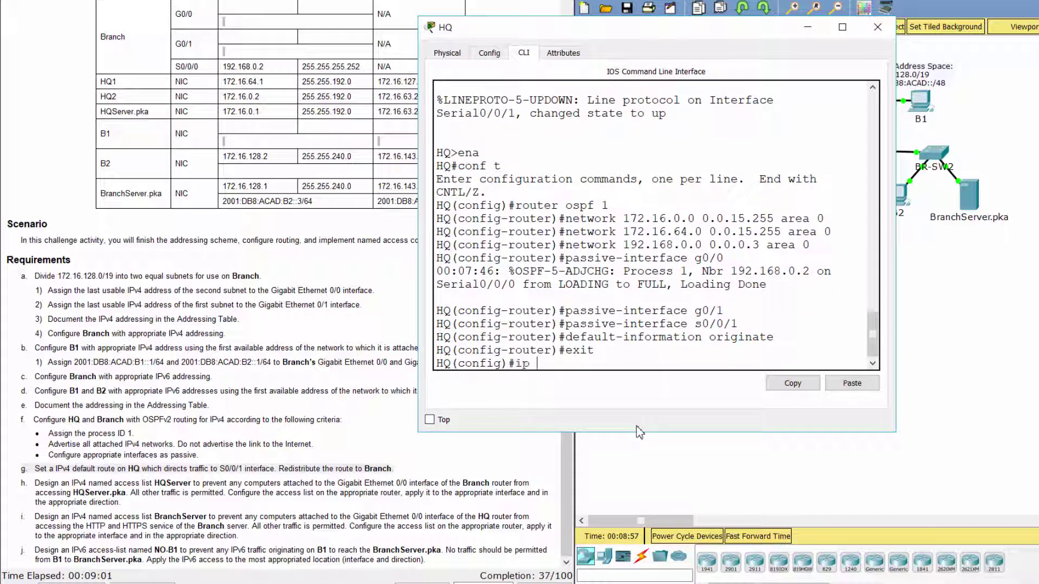
type("route 0.0.0.0 0.0.")
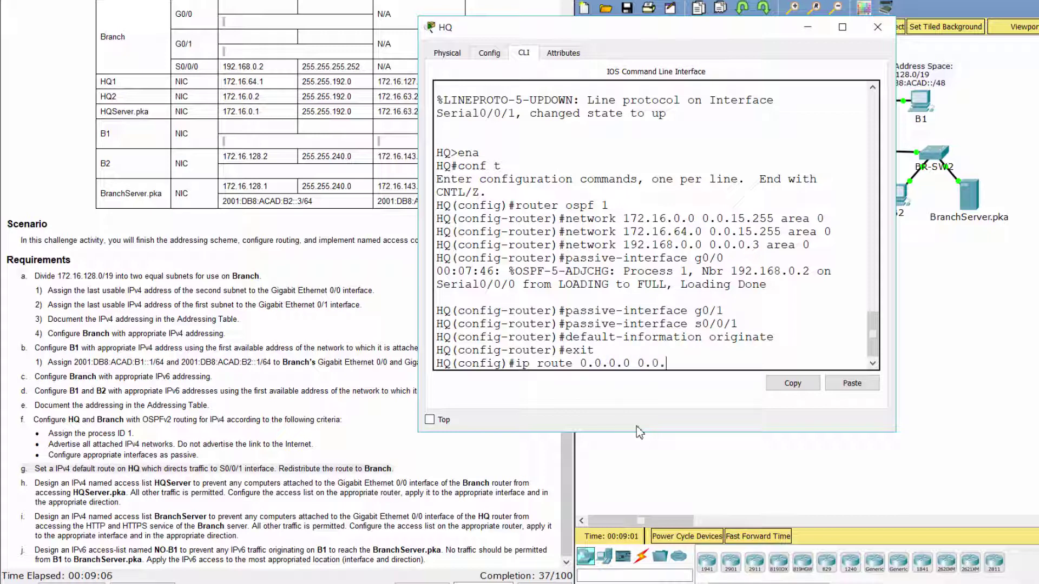
type("0.0 s0/0/1")
key("Return")
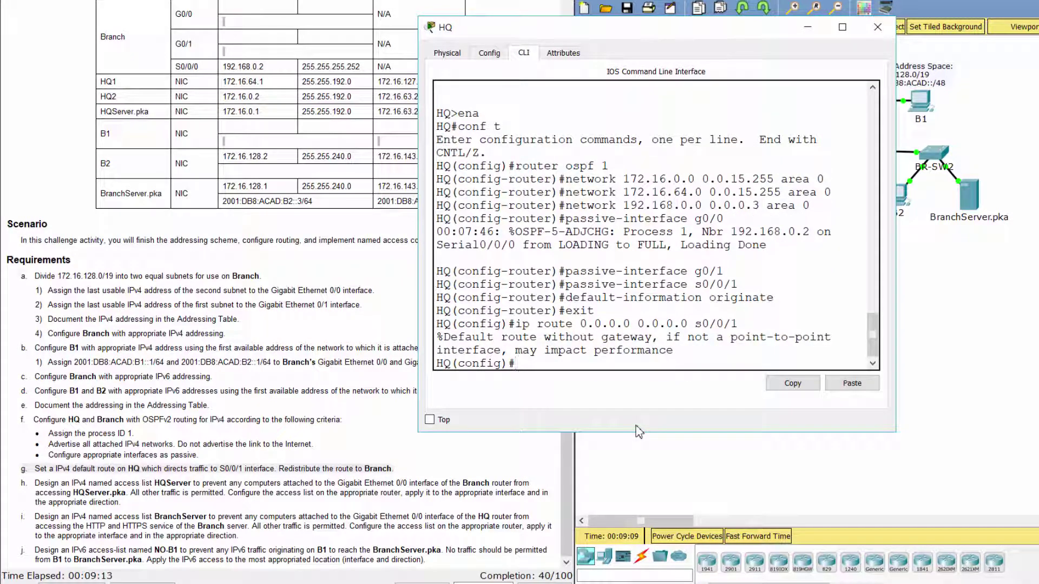
Review requirement h, then leave OSPF configuration on the Branch router and create the extended named access list HQServer
left_click(335, 485)
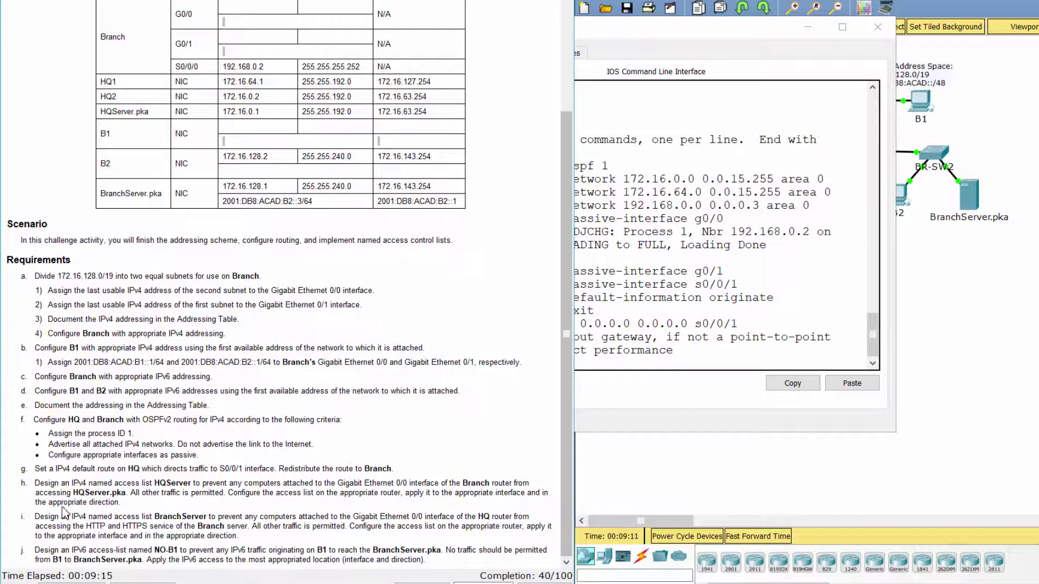
left_click_drag(8, 483, 145, 506)
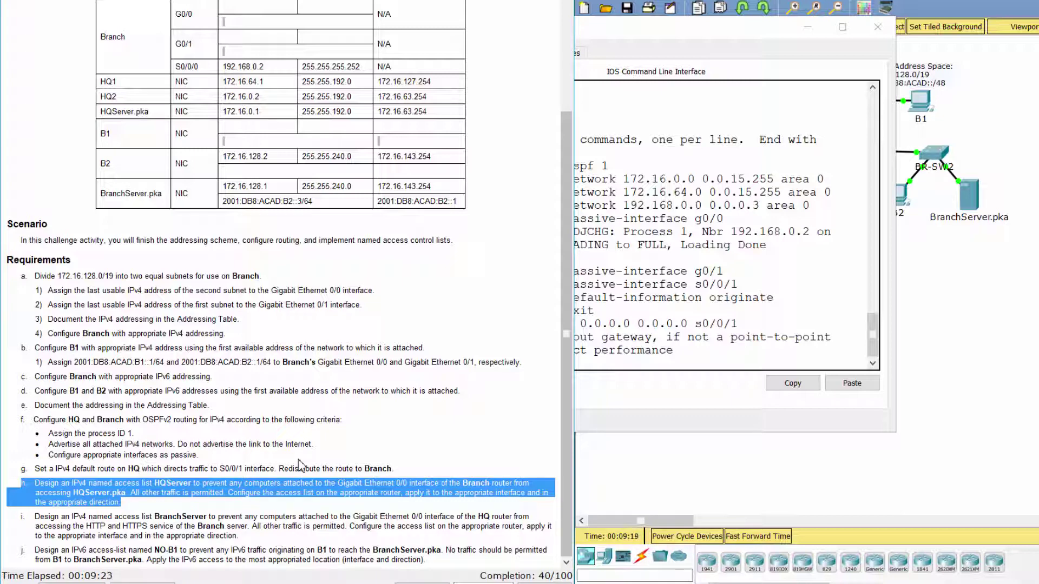
left_click(904, 346)
left_click(863, 143)
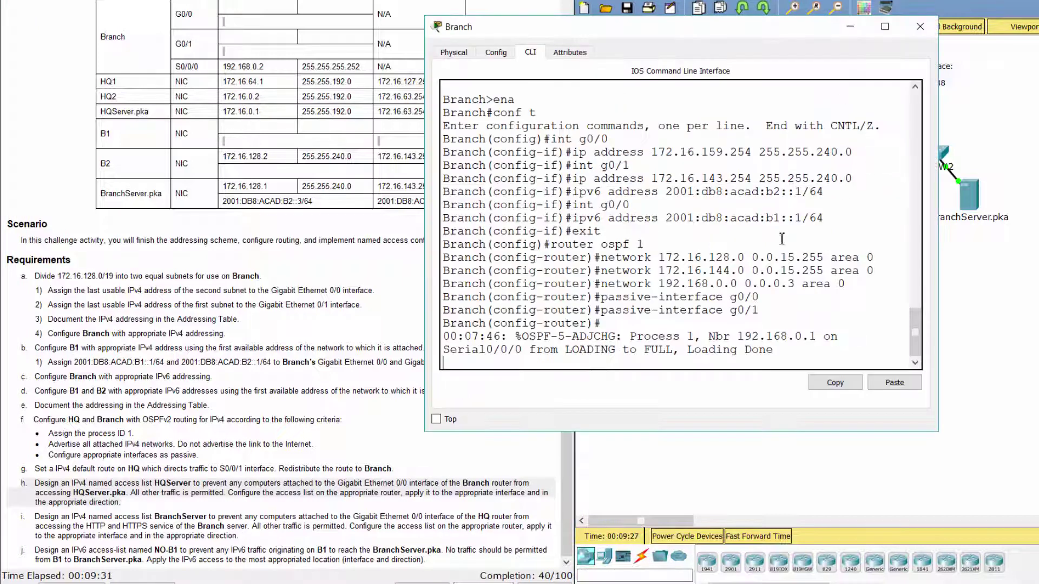
key("Return")
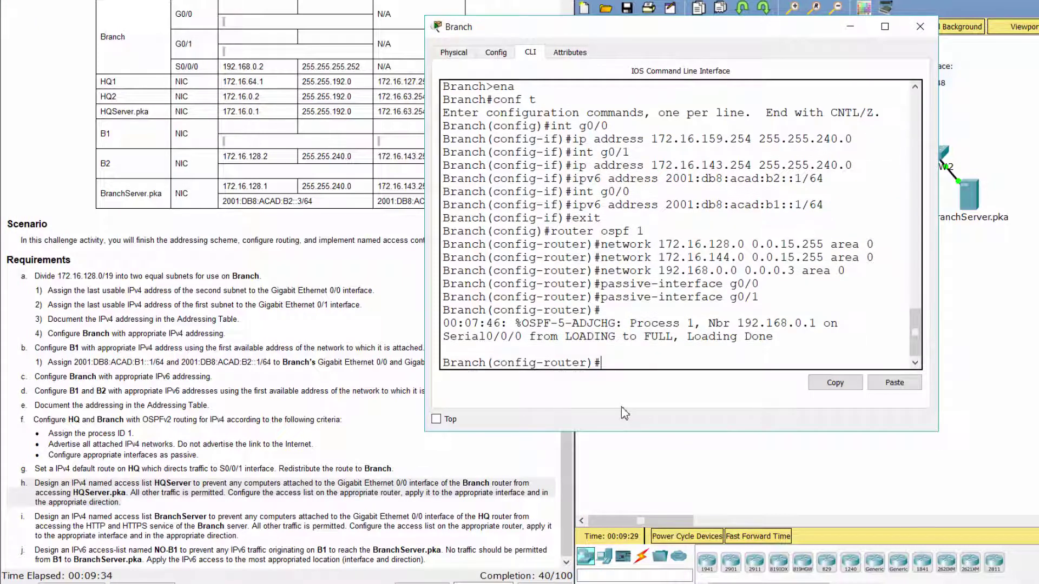
type("exity")
key("BackSpace")
key("Return")
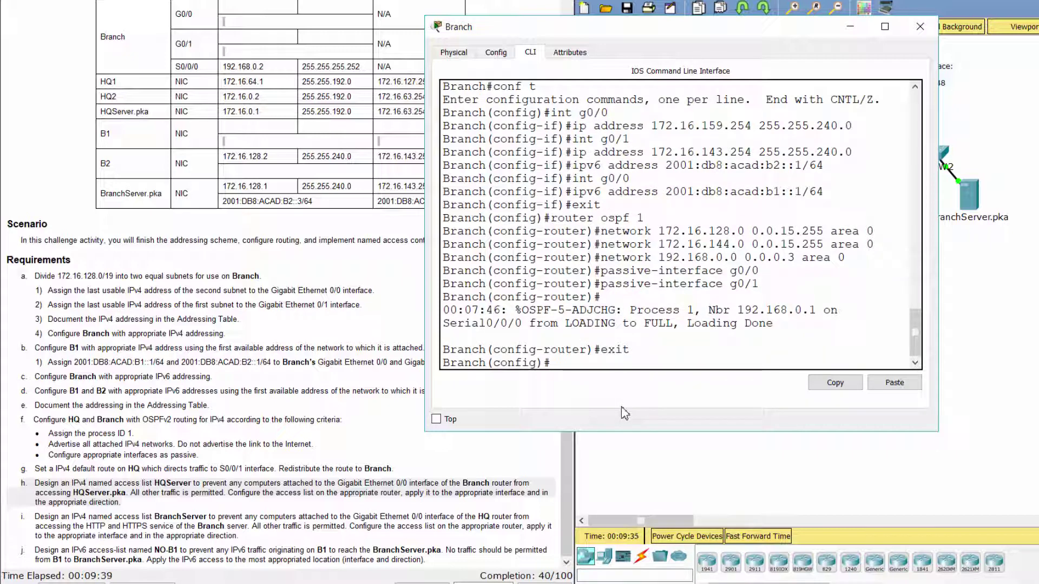
type("ip access-lis")
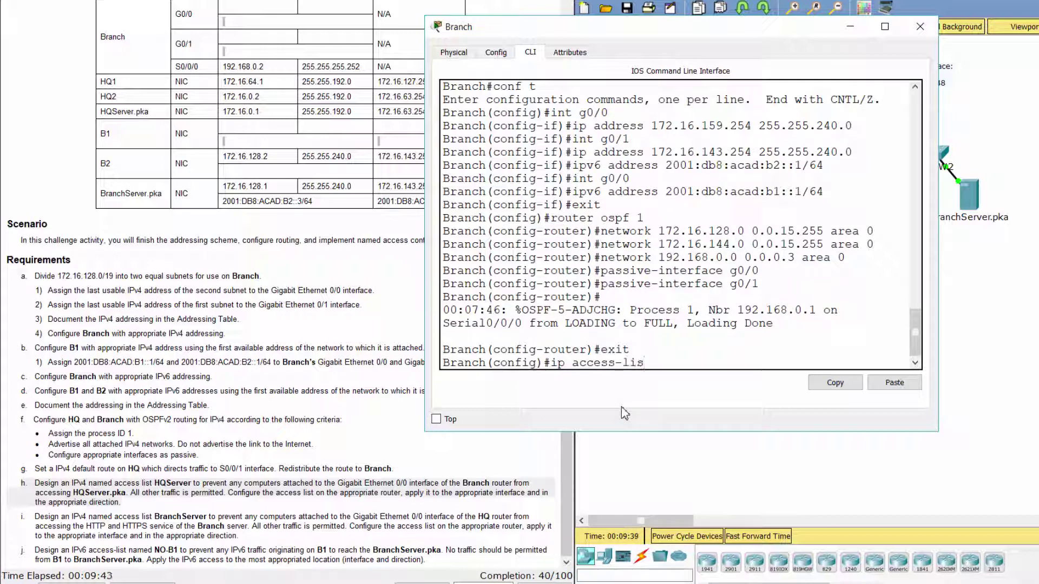
type("t extended ")
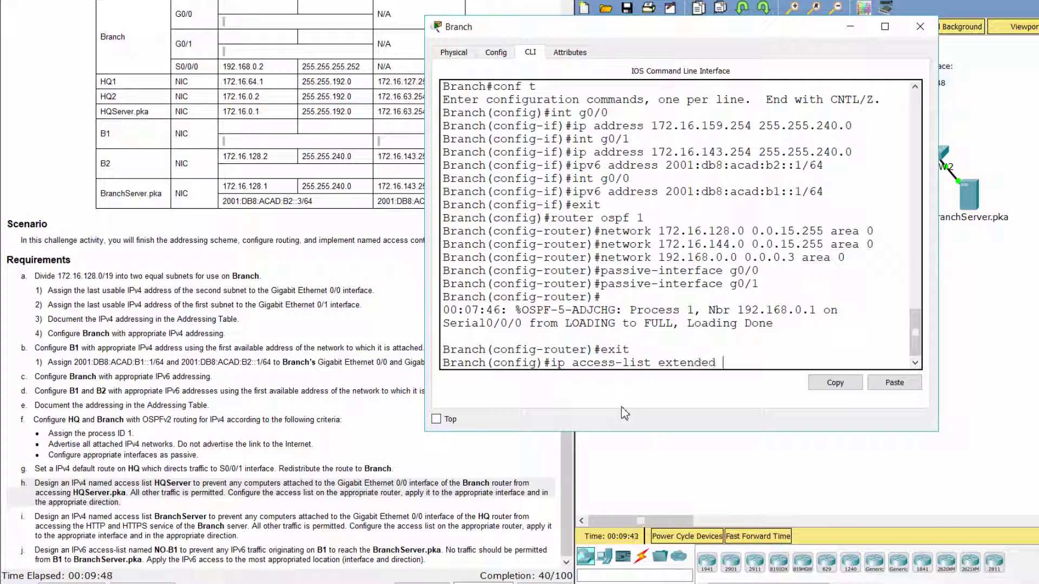
type("HQServer")
key("Return")
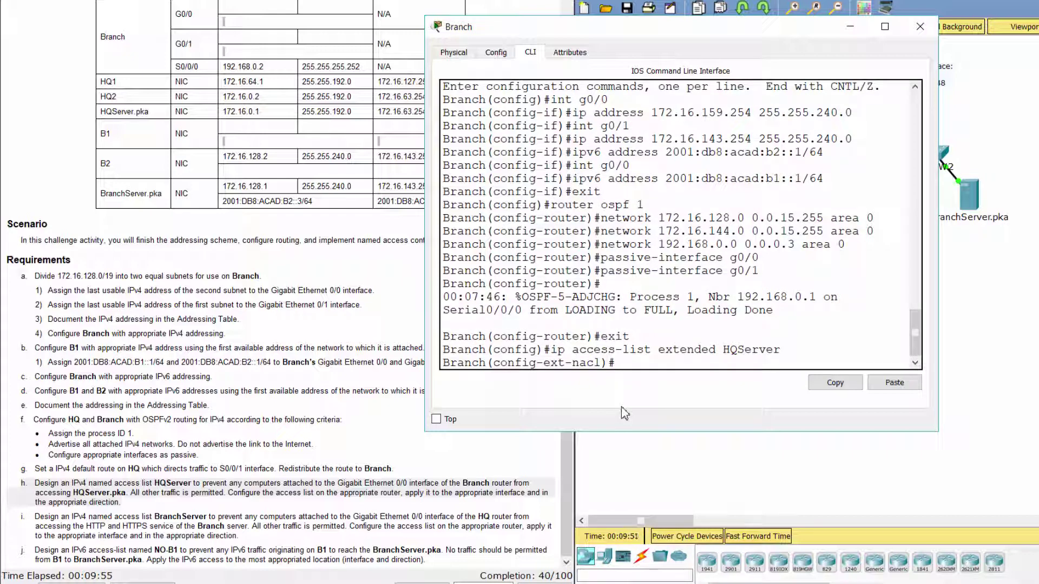
Add an entry to HQServer denying IP from any source to host 172.16.0.1, checking the address against the Addressing Table
type("deny ip any host")
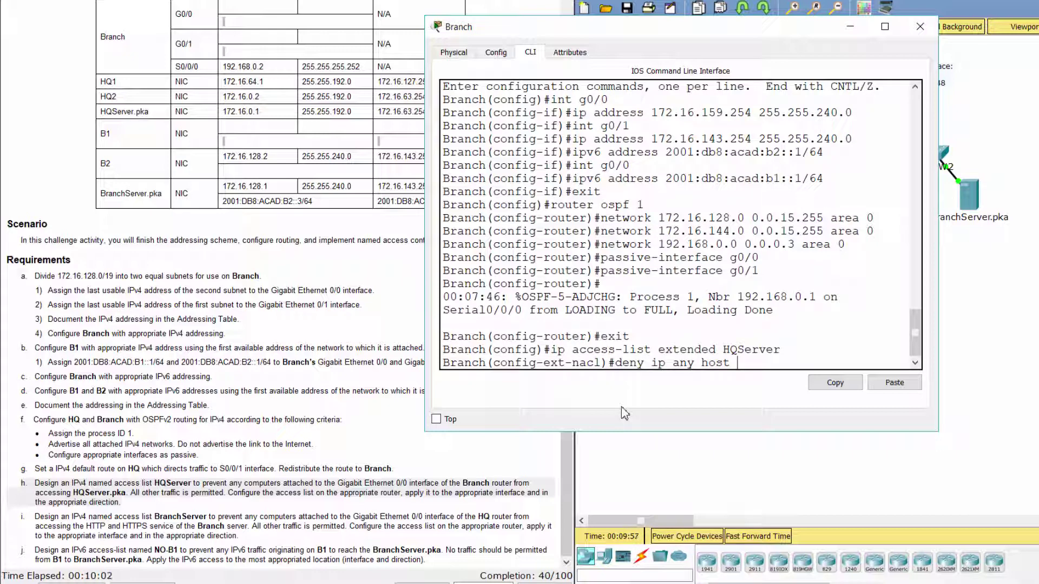
type(" 172.16.0.1")
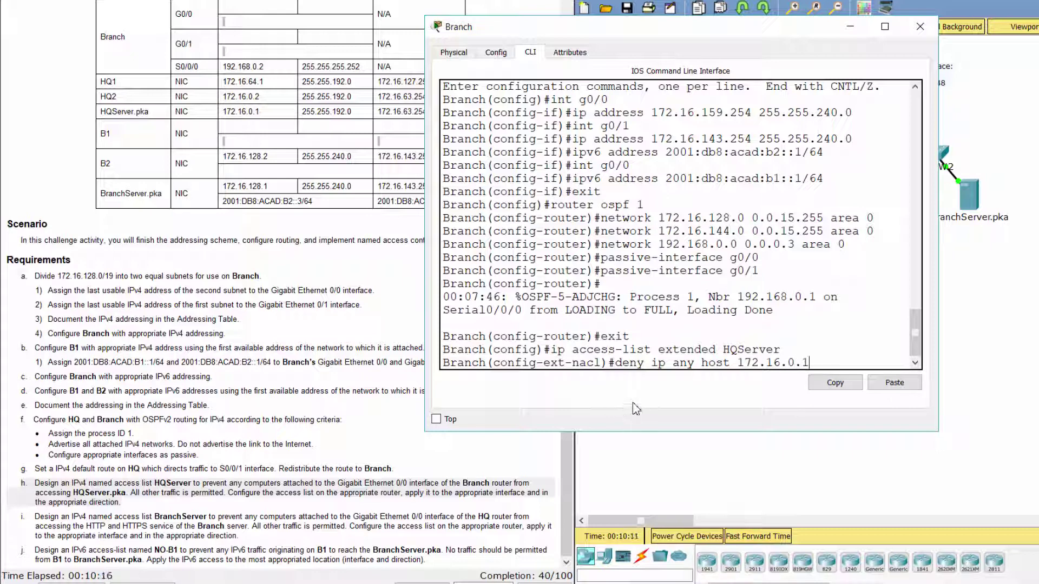
left_click_drag(810, 363, 742, 363)
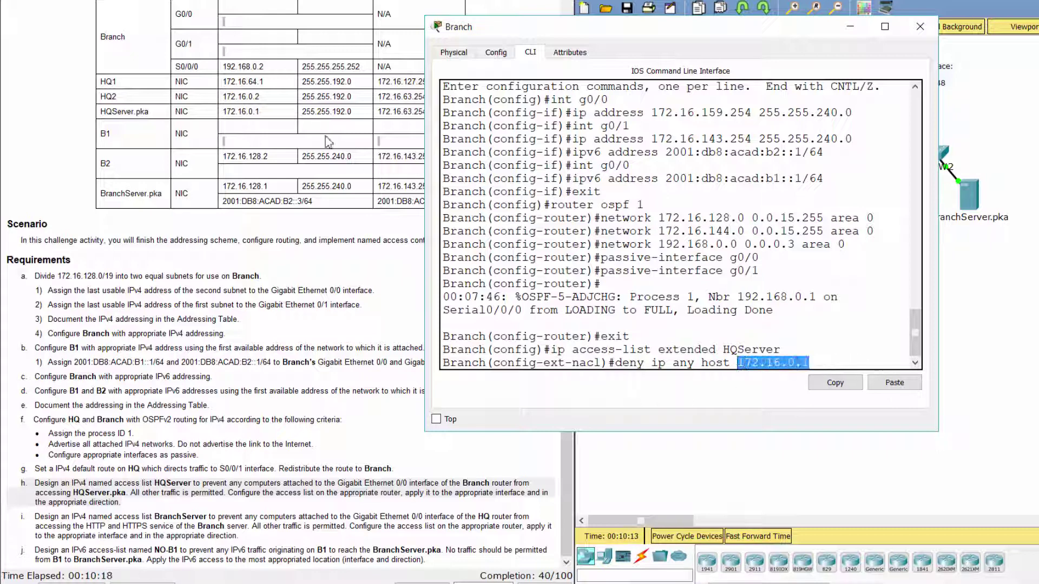
left_click_drag(260, 112, 230, 113)
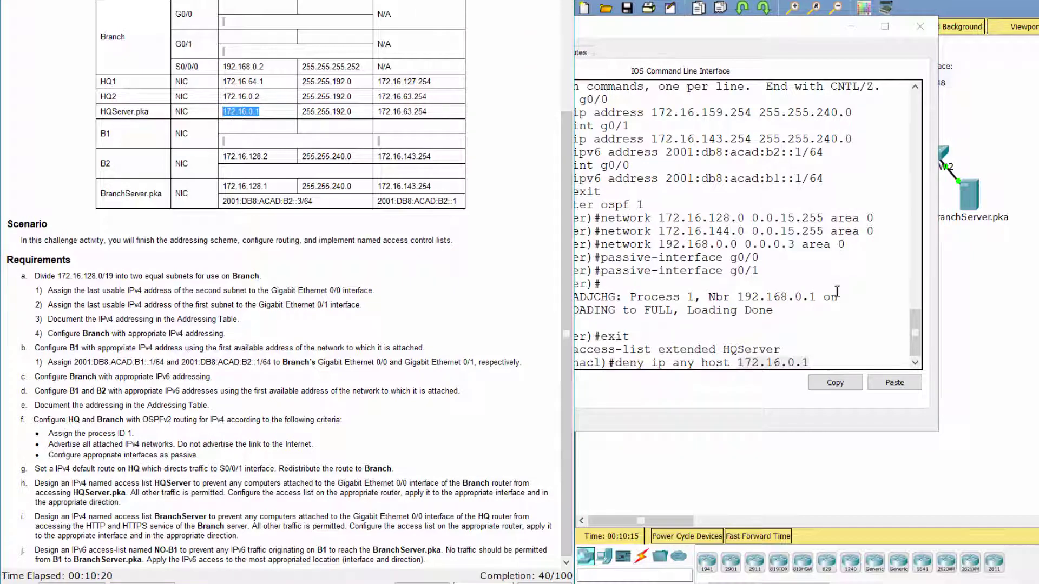
left_click(831, 359)
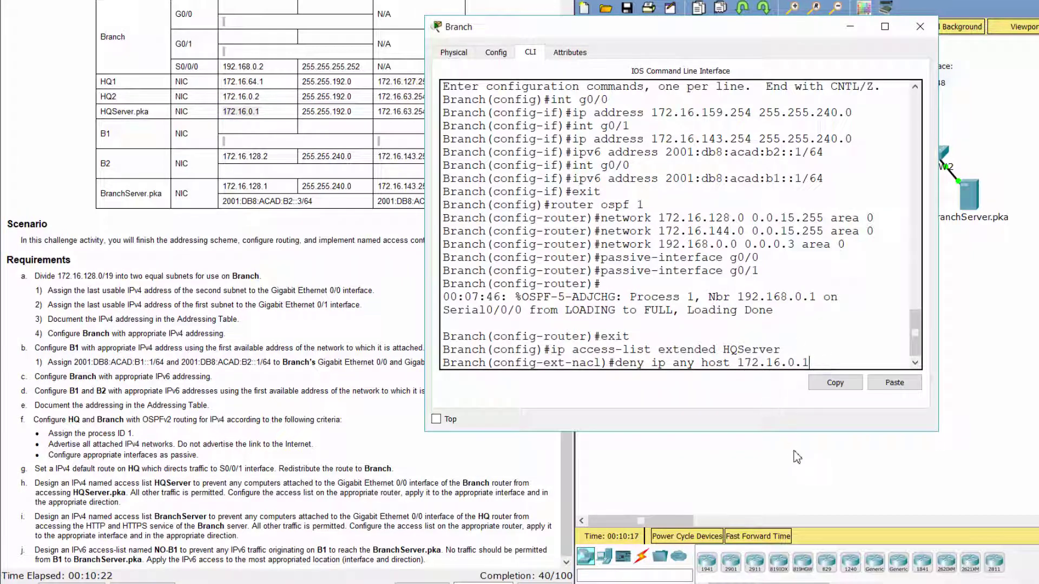
key("Return")
Permit all other IP traffic from any source to any destination in HQServer and leave access-list configuration
type("permit ")
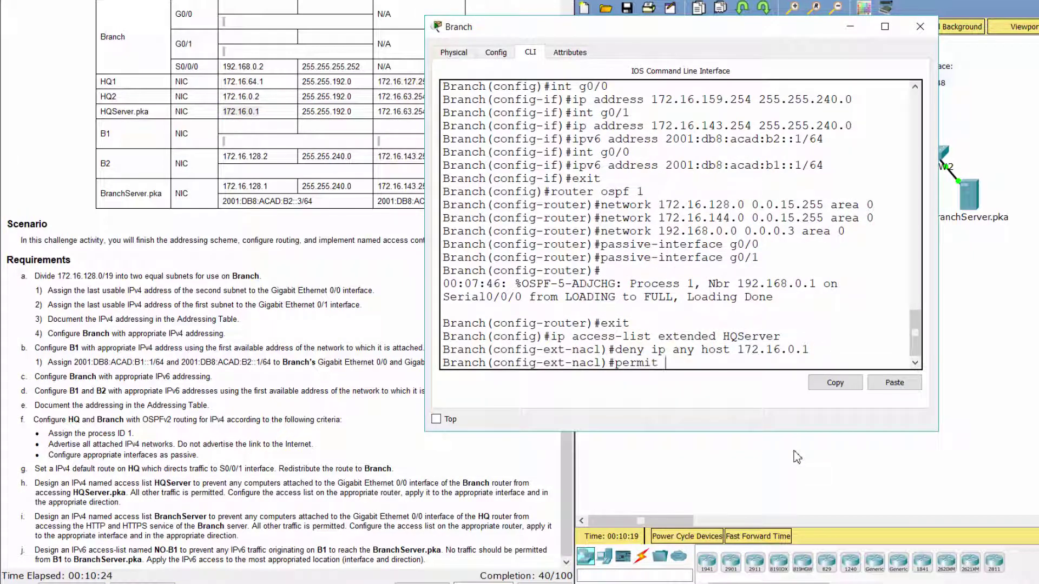
type("ip any any")
key("Return")
type("exit")
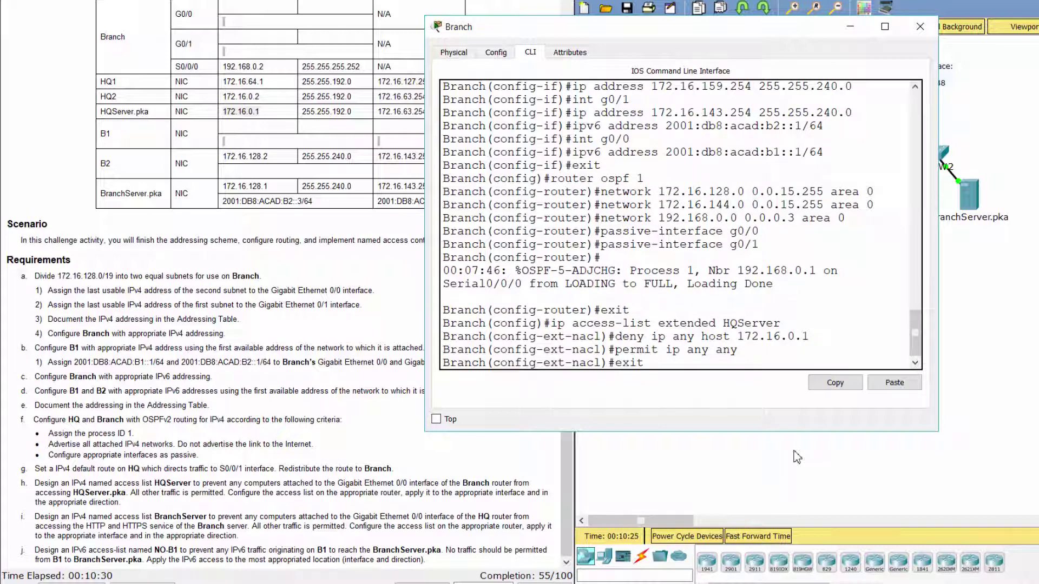
key("Return")
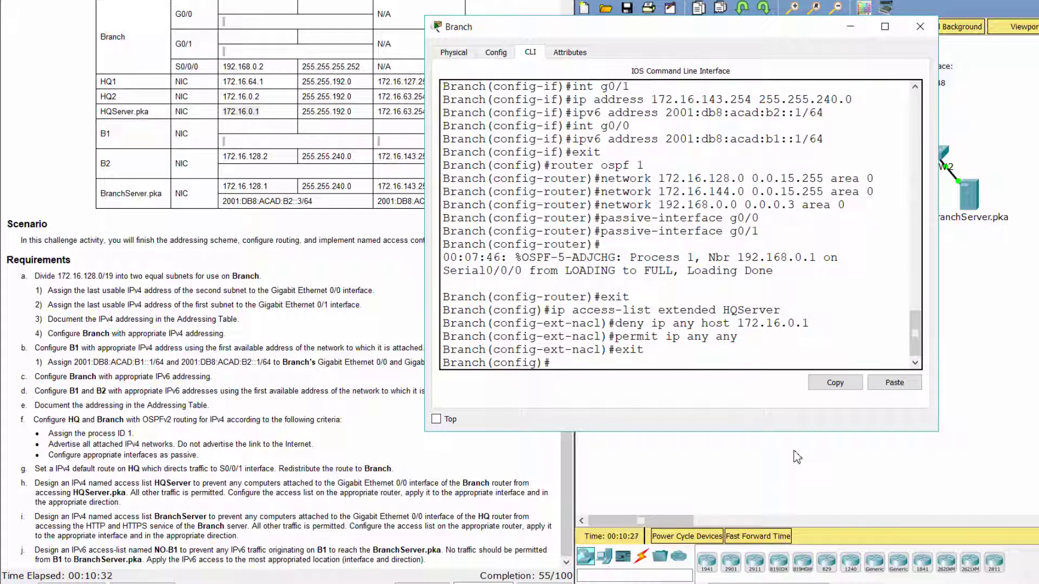
Apply the HQServer access list inbound on Branch's g0/0 interface
type("int g0/0")
key("Return")
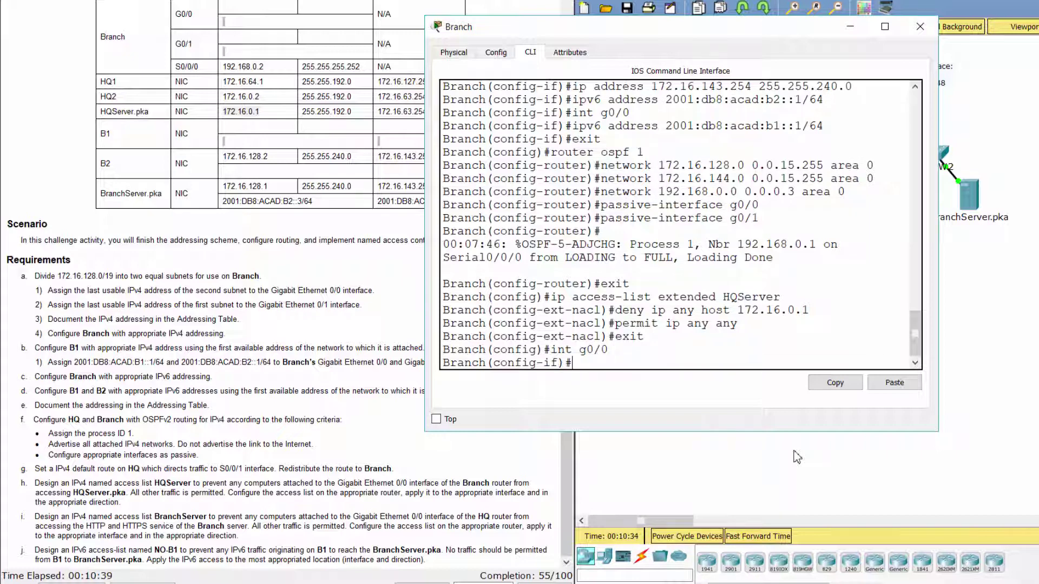
type("ip access-group")
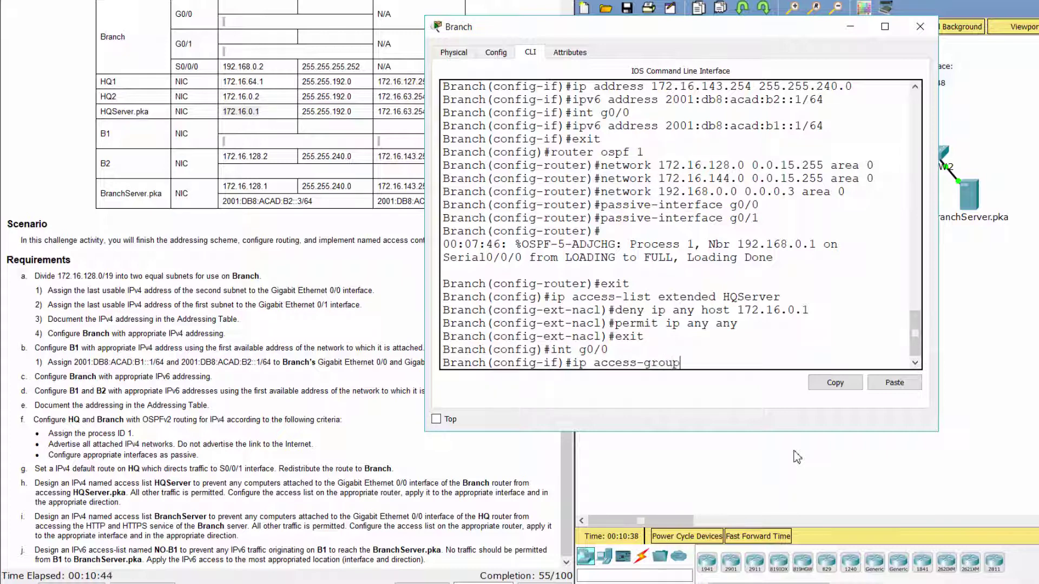
type(" HQServer in")
key("Return")
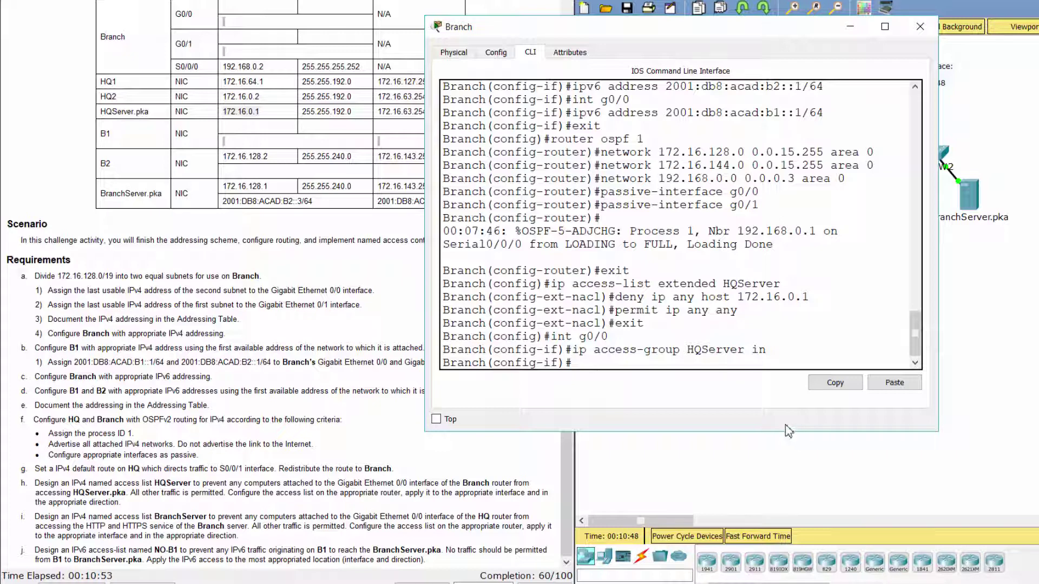
Review requirement i and create the extended named access list BranchServer on the HQ router
left_click(296, 506)
left_click_drag(8, 517, 254, 536)
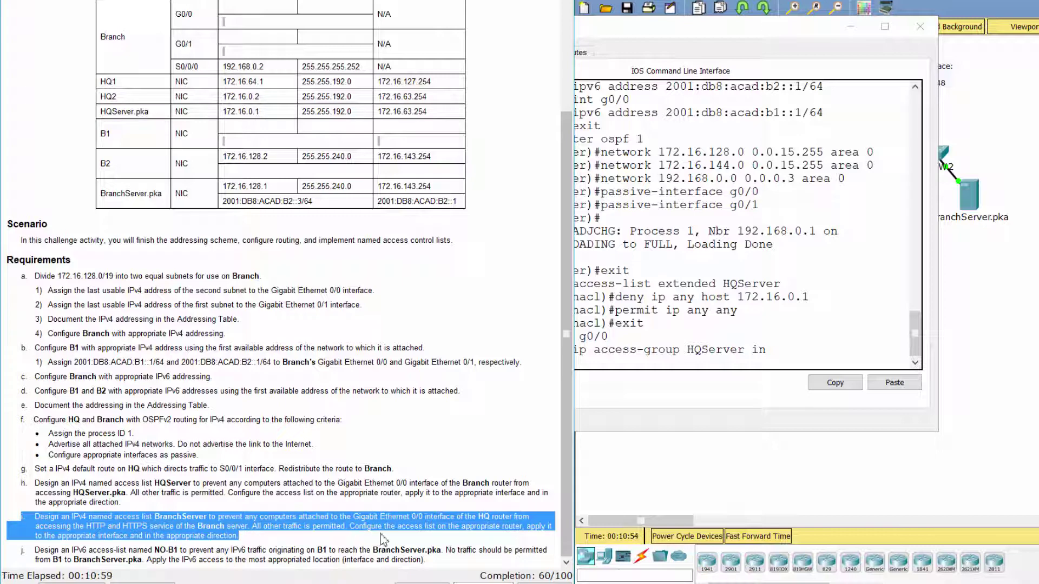
left_click(758, 489)
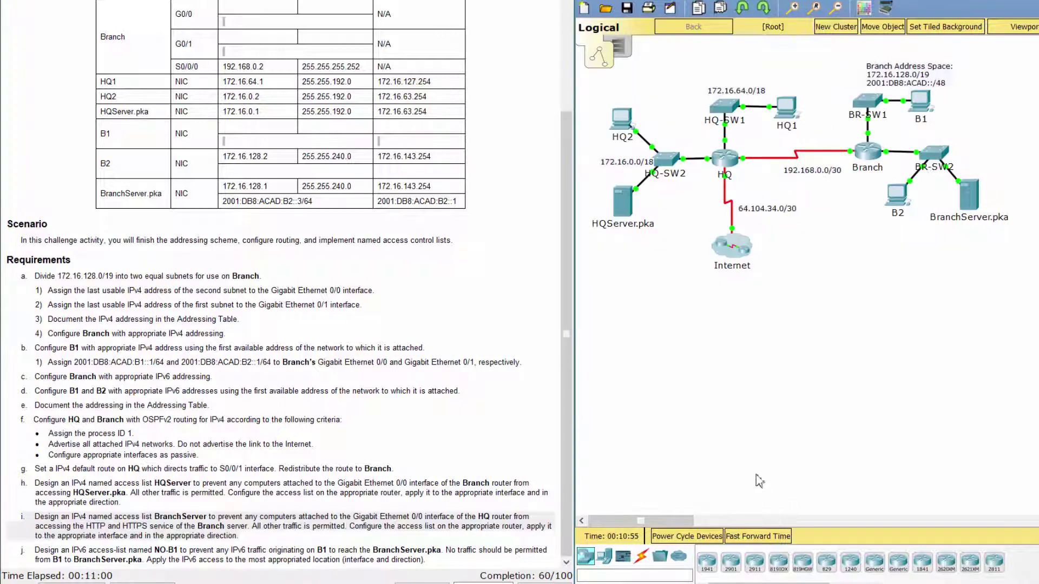
left_click(725, 161)
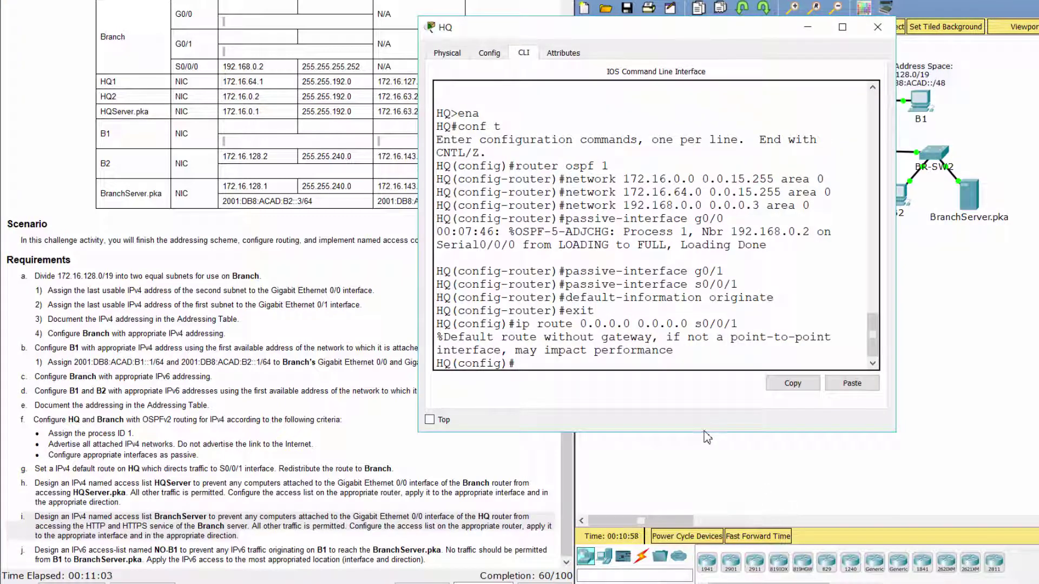
type("ip access-list")
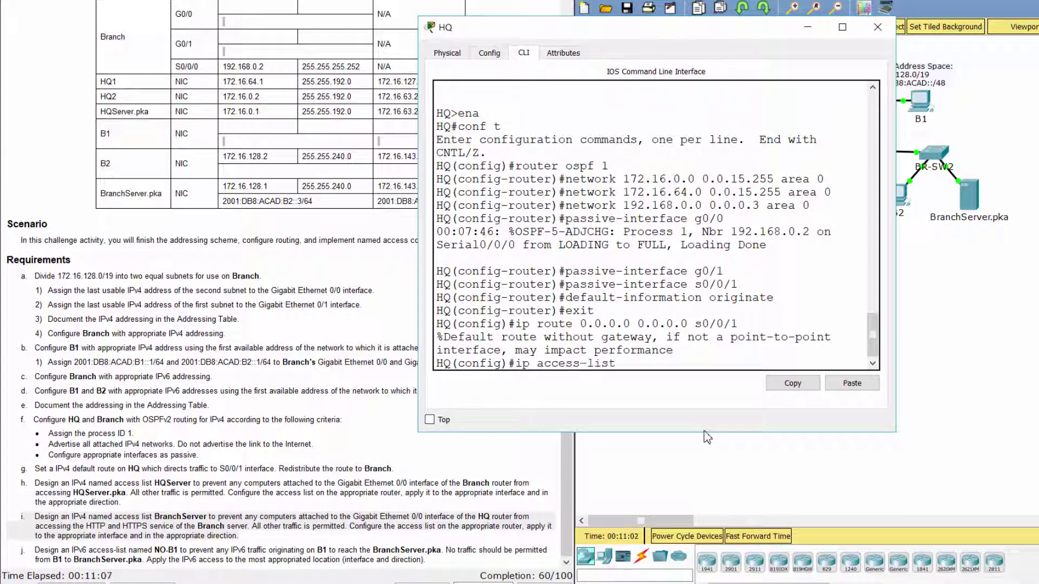
type(" extended Bra")
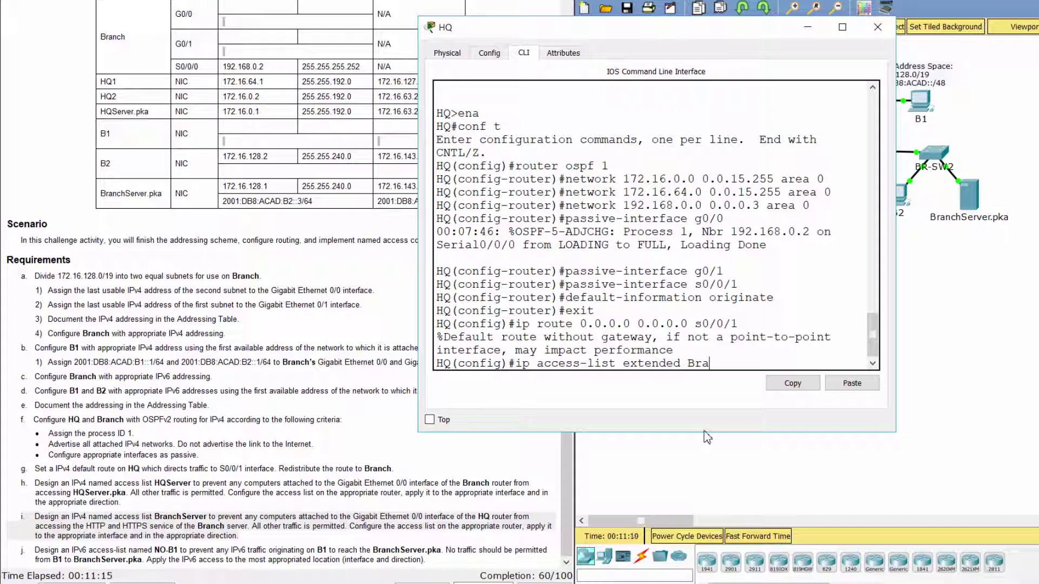
type("nchServer")
key("Return")
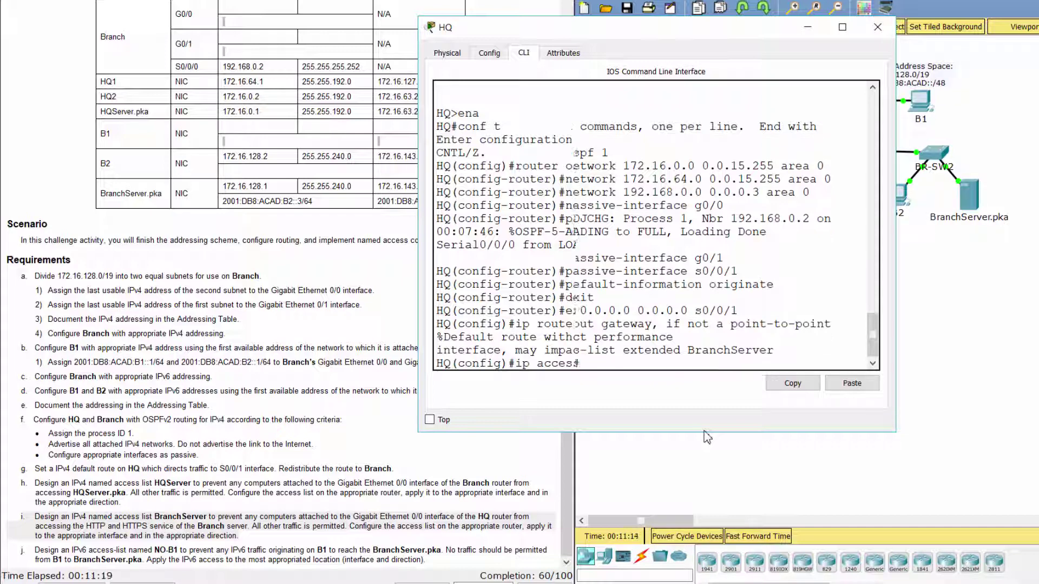
Add a BranchServer entry denying TCP from any source to host 172.16.128.1 on port 80, checking the address against the Addressing Table
type("den")
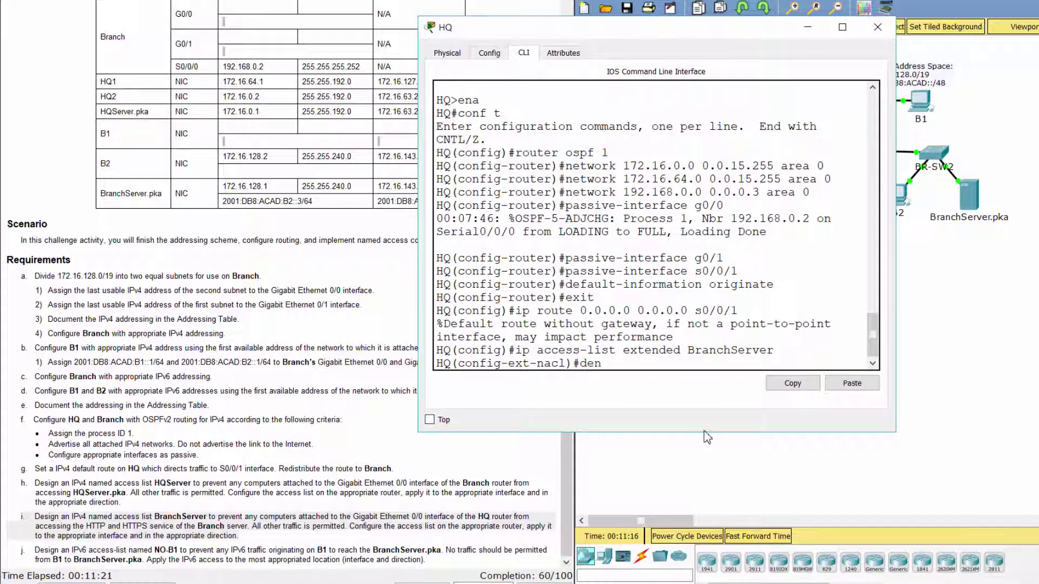
type("y tcp any host 172")
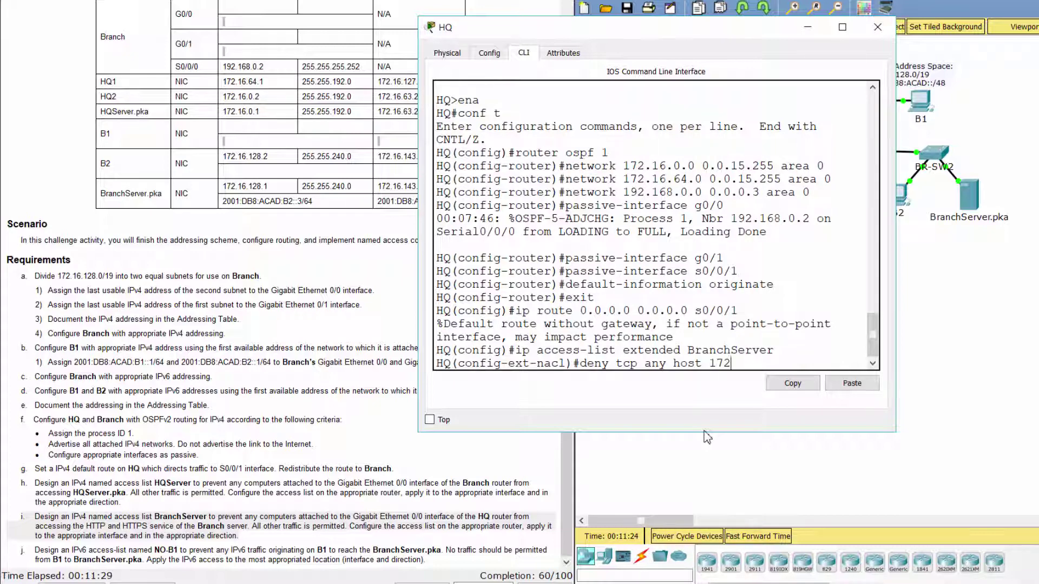
type(".16.128.1 eq 80")
left_click_drag(796, 363, 709, 362)
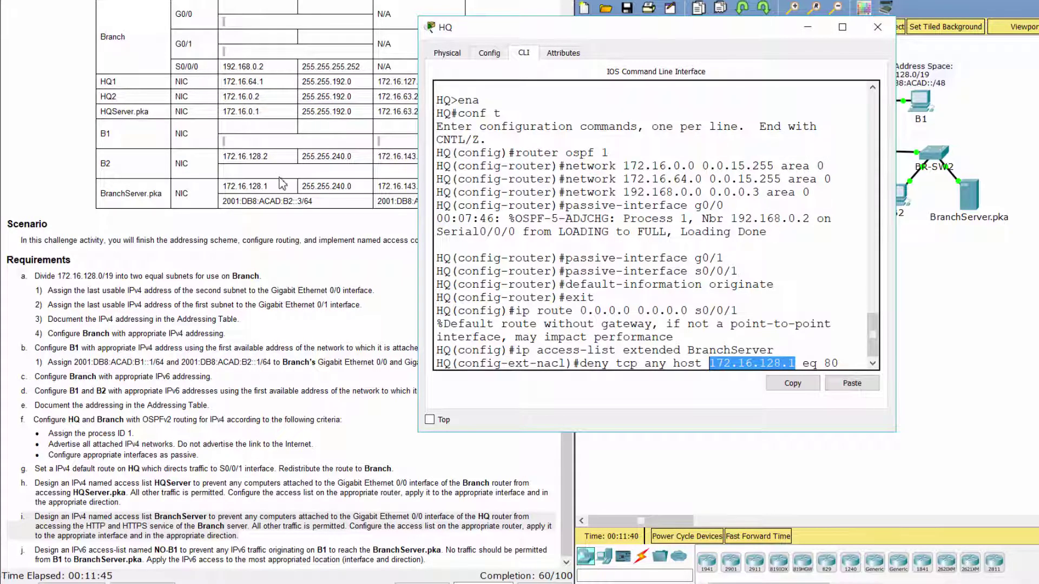
left_click_drag(280, 180, 214, 200)
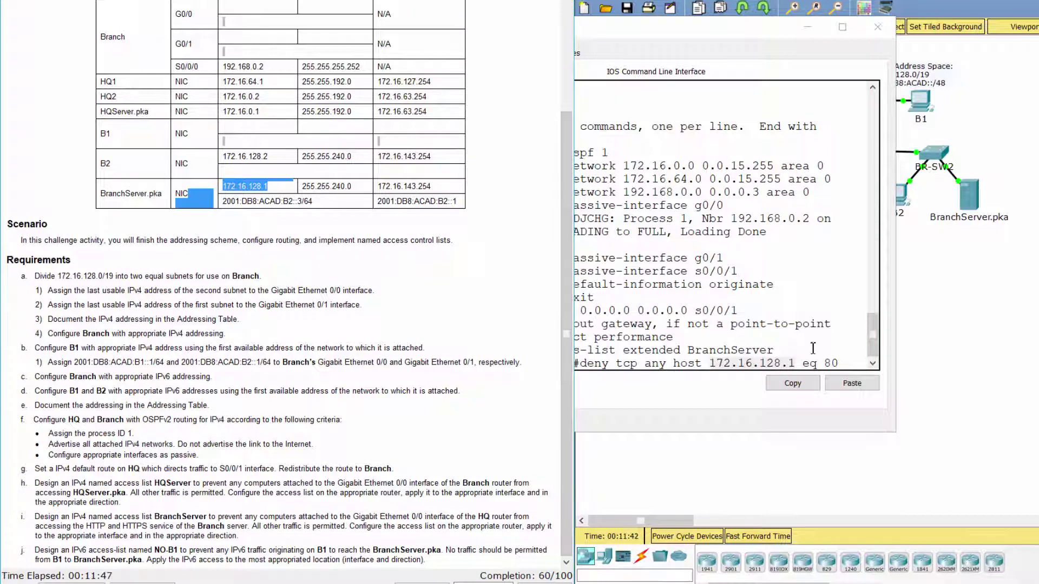
left_click(791, 362)
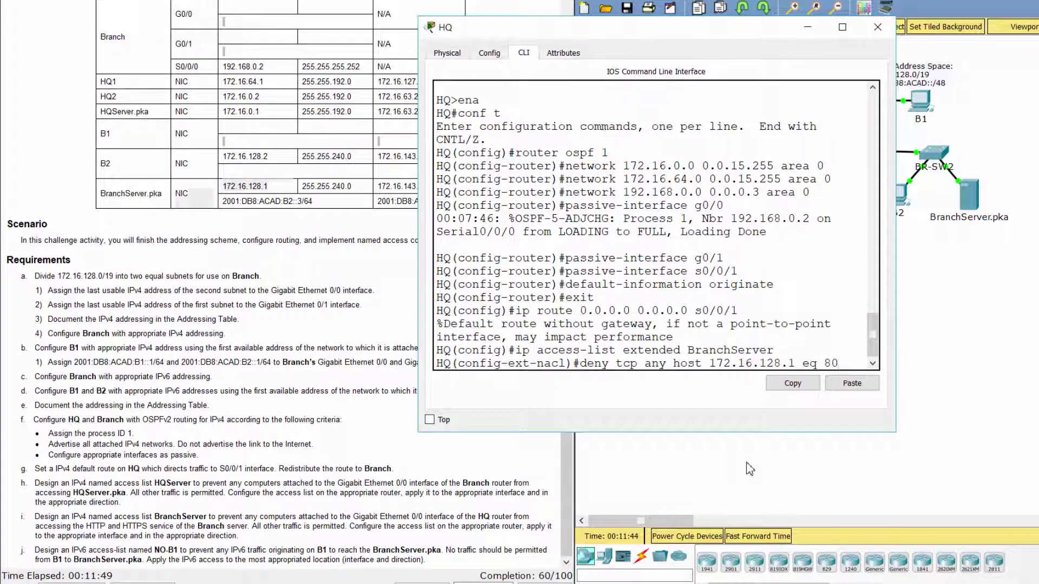
key("Return")
Add a second BranchServer entry denying TCP from any source to host 172.16.128.1 on port 443
type("deny")
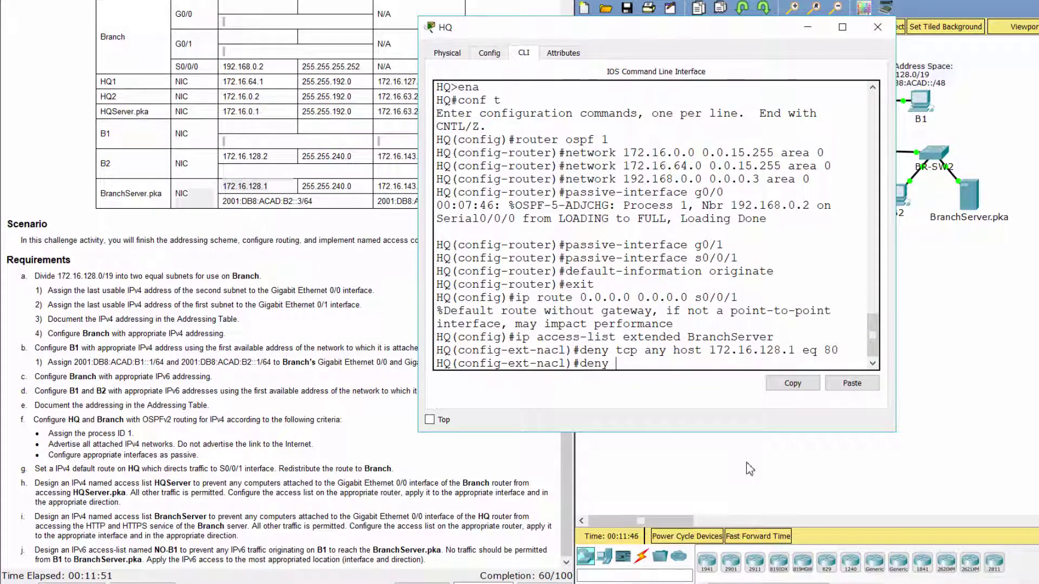
type(" tcp any host 172")
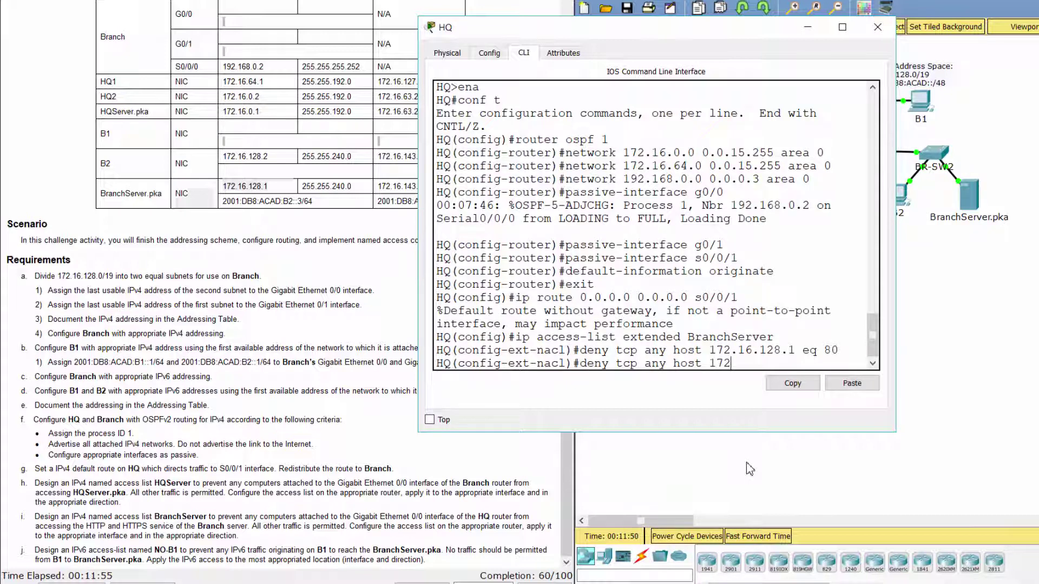
type(".1")
type("6.128.1 eq 443")
key("Return")
Permit all other IP traffic from any source to any destination in BranchServer and leave access-list configuration
type("per")
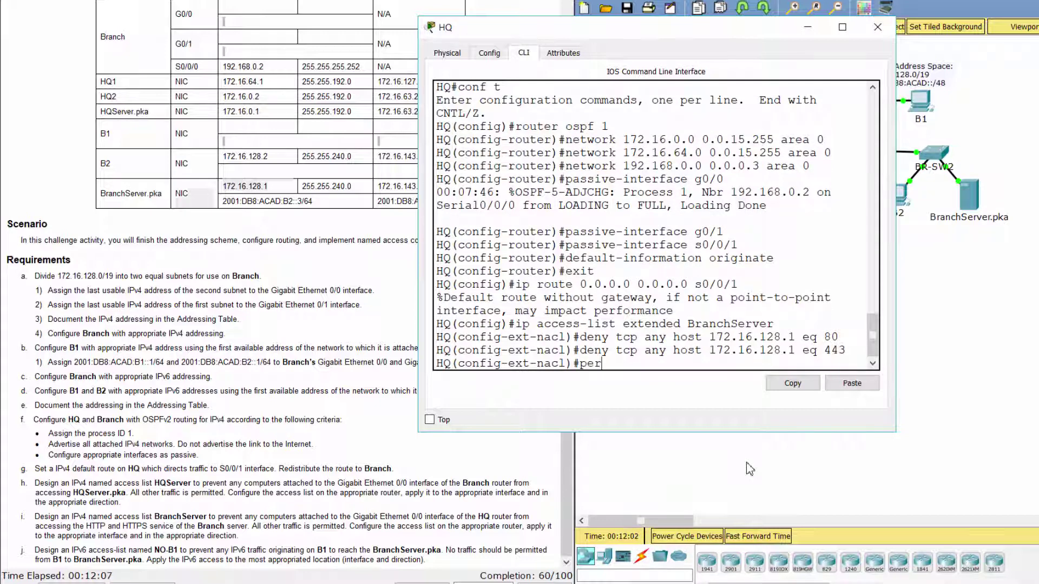
type("mit ip any any")
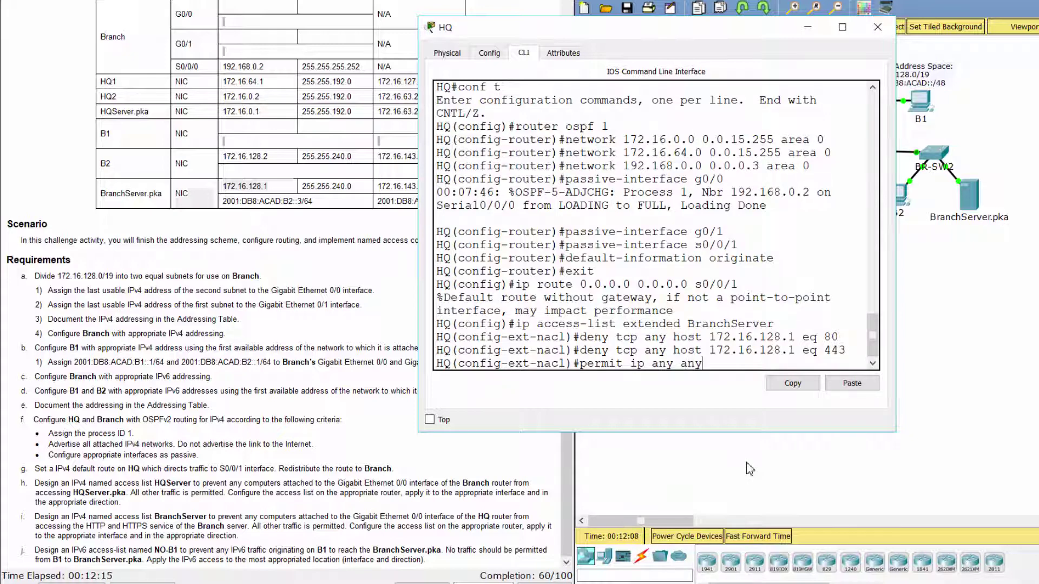
key("Return")
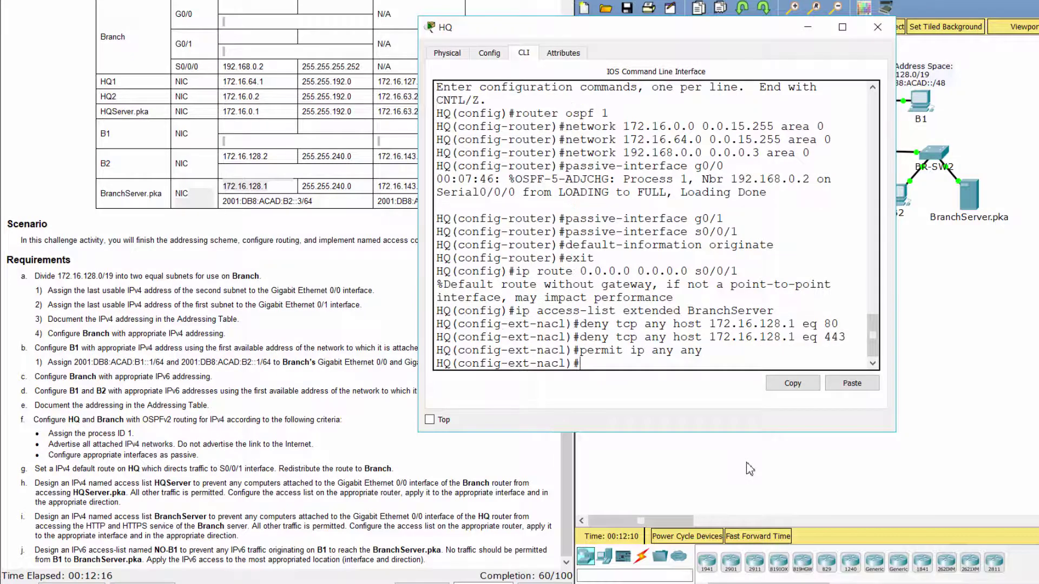
type("exit")
key("Return")
Apply the BranchServer access list inbound on HQ's g0/0 interface
type("int g0/0")
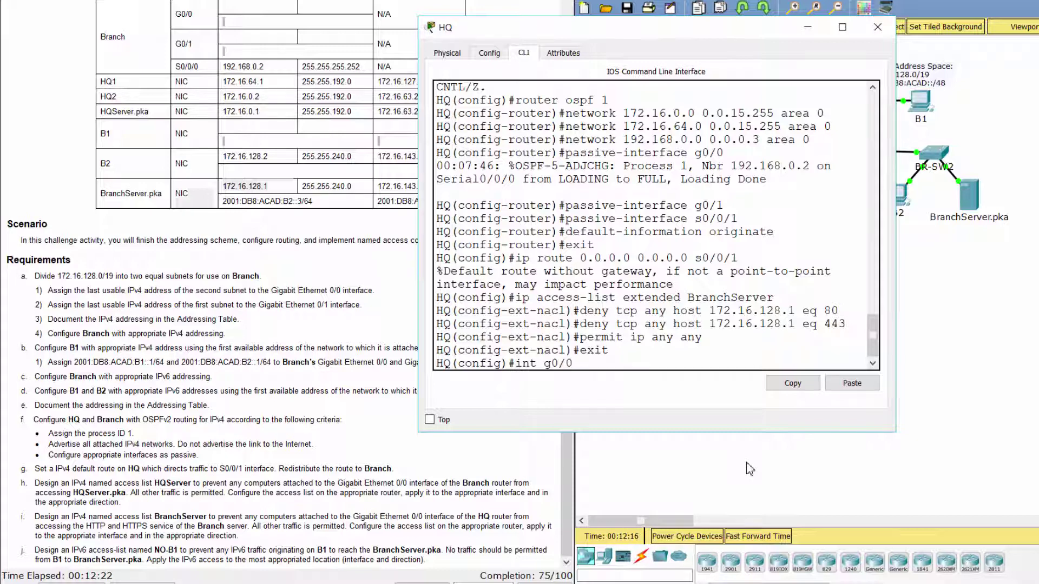
key("Return")
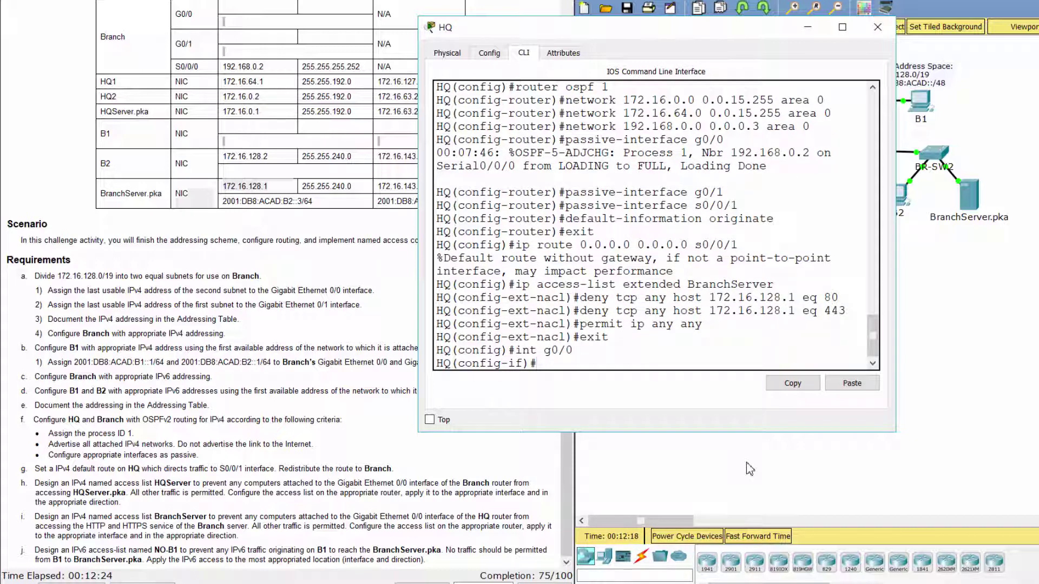
type("ip access-group")
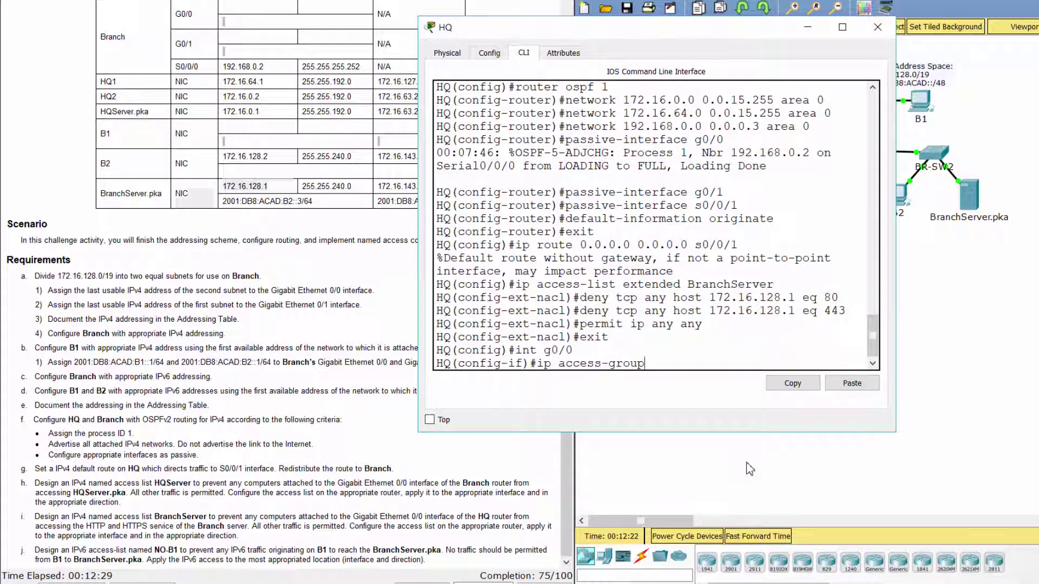
type(" BranchServer")
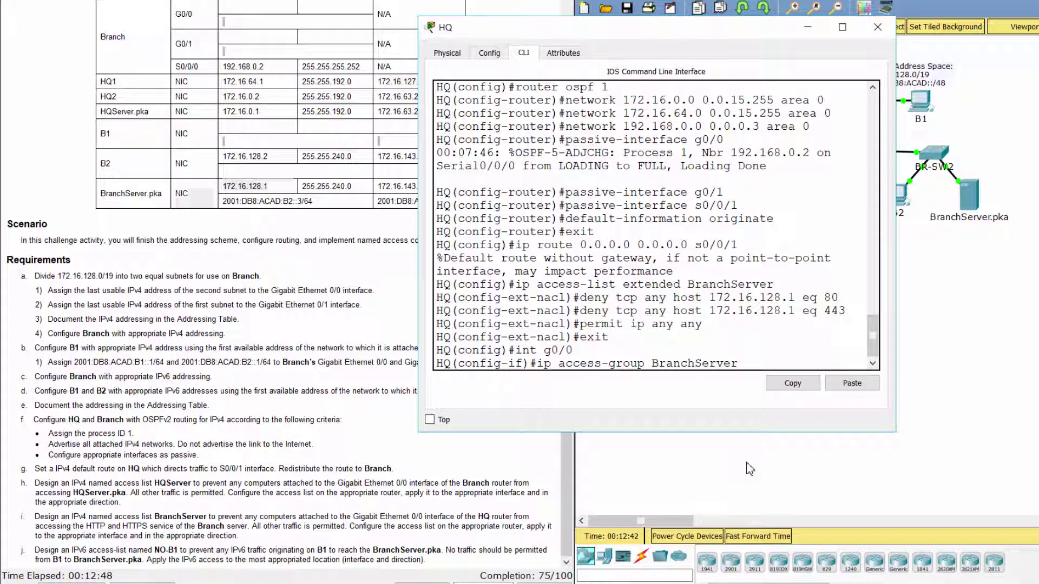
type(" in")
key("Return")
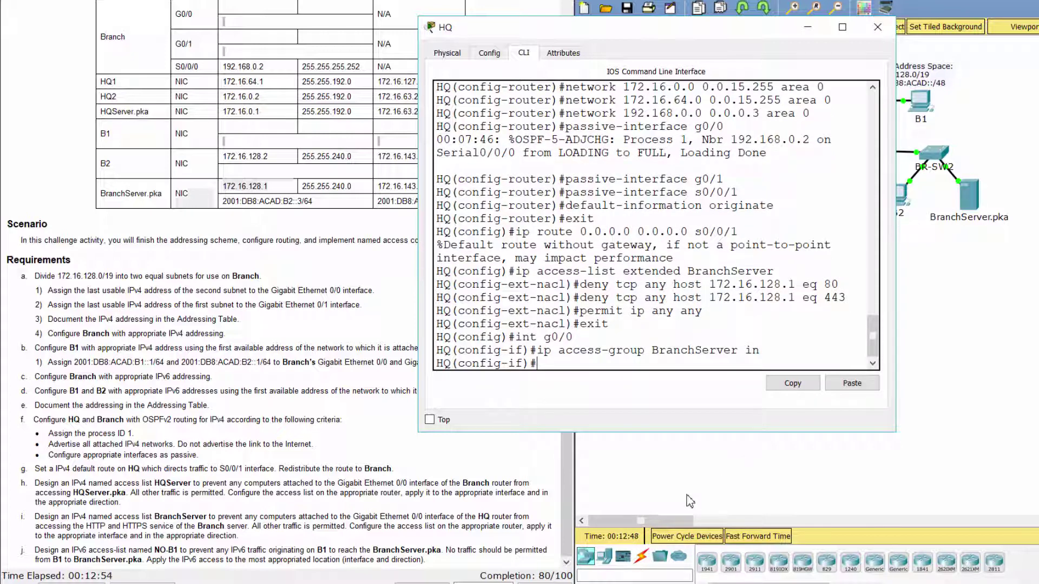
Review requirement j and create the IPv6 access list NO-B1 on the Branch router
left_click(218, 517)
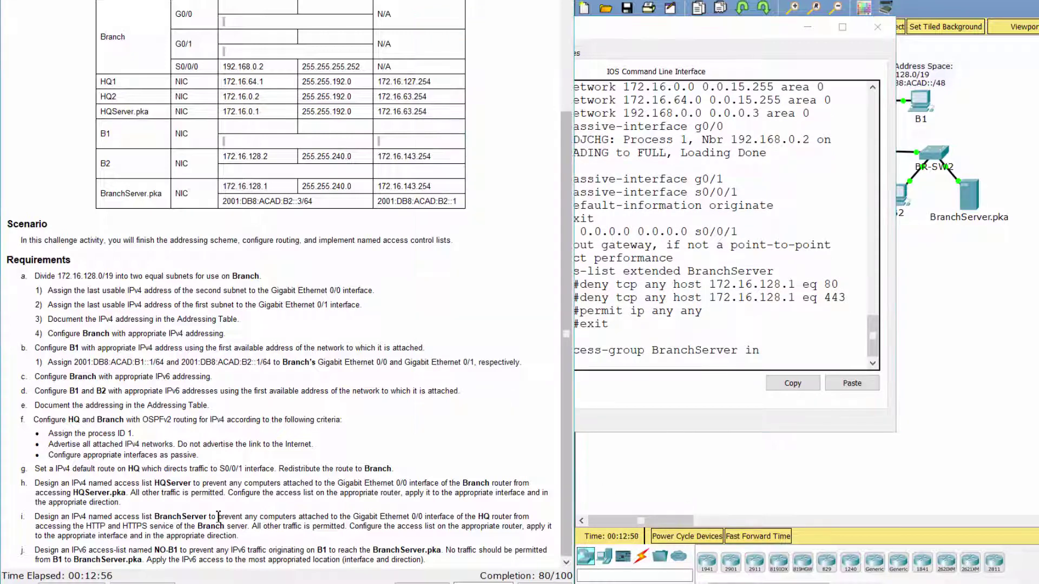
left_click_drag(22, 549, 503, 568)
left_click(951, 400)
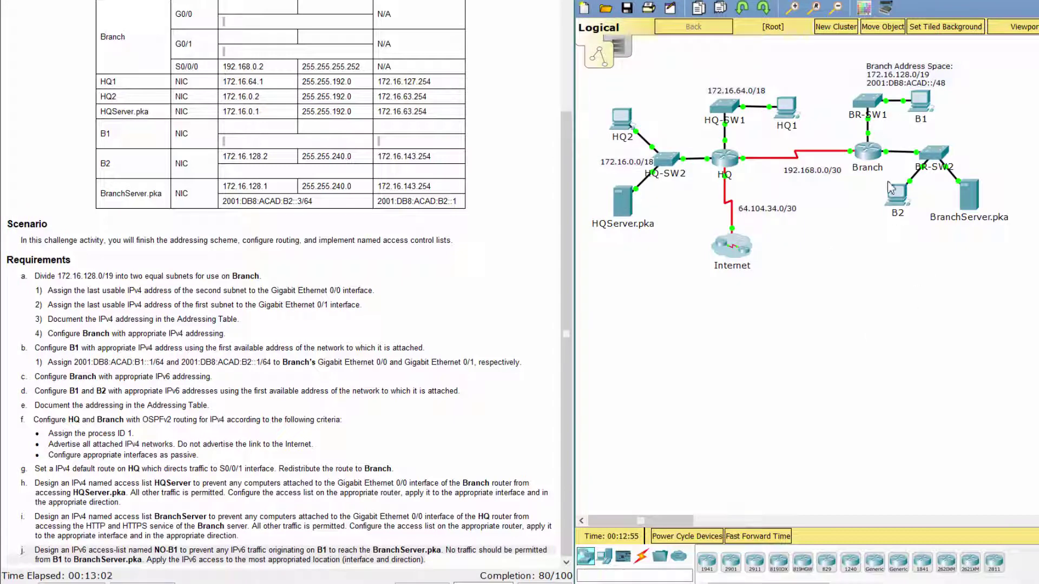
left_click(869, 151)
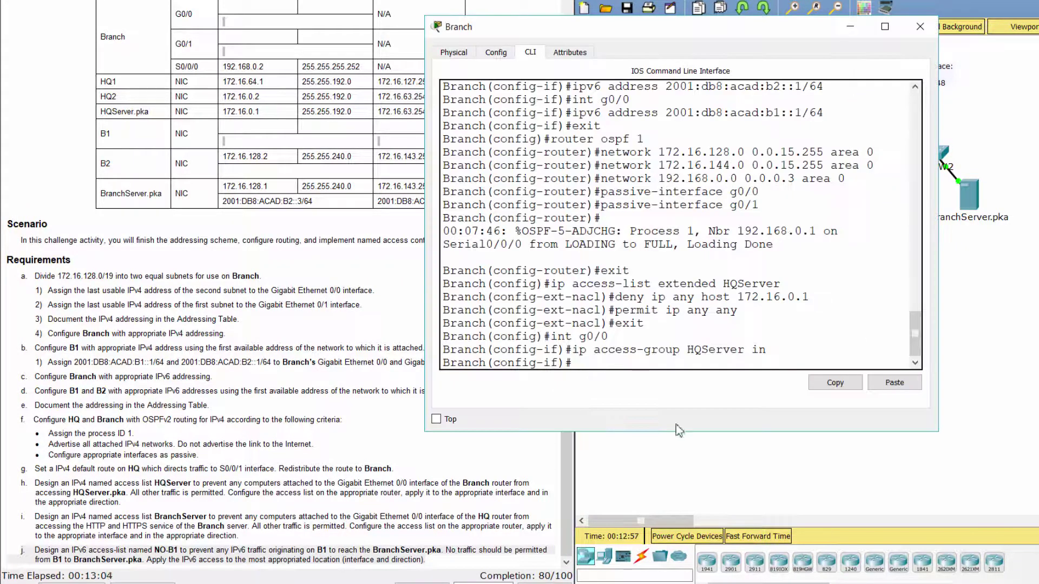
type("exit")
key("Return")
type("ipv")
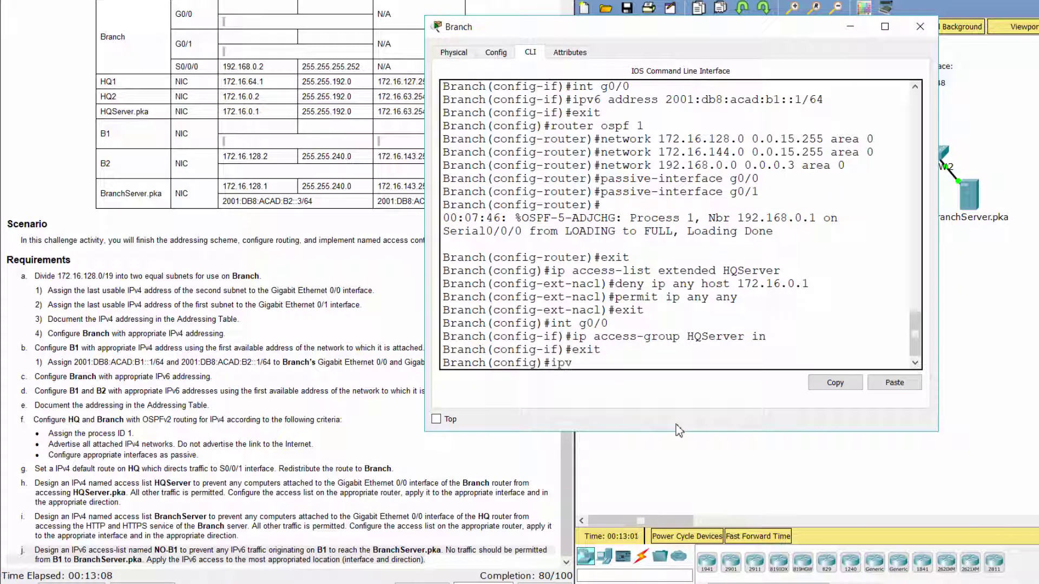
type("6 access-list")
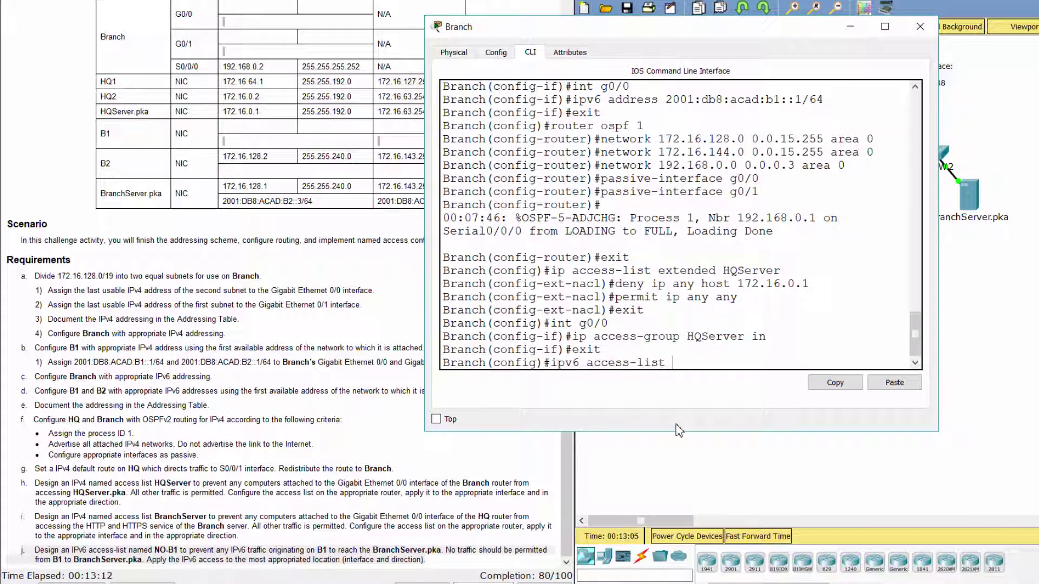
type(" NO-B1")
key("Return")
Begin a NO-B1 entry denying IPv6 from source host 2001:db8:acad:b1::2, widening the Branch window and checking B1 in the topology
type("deny")
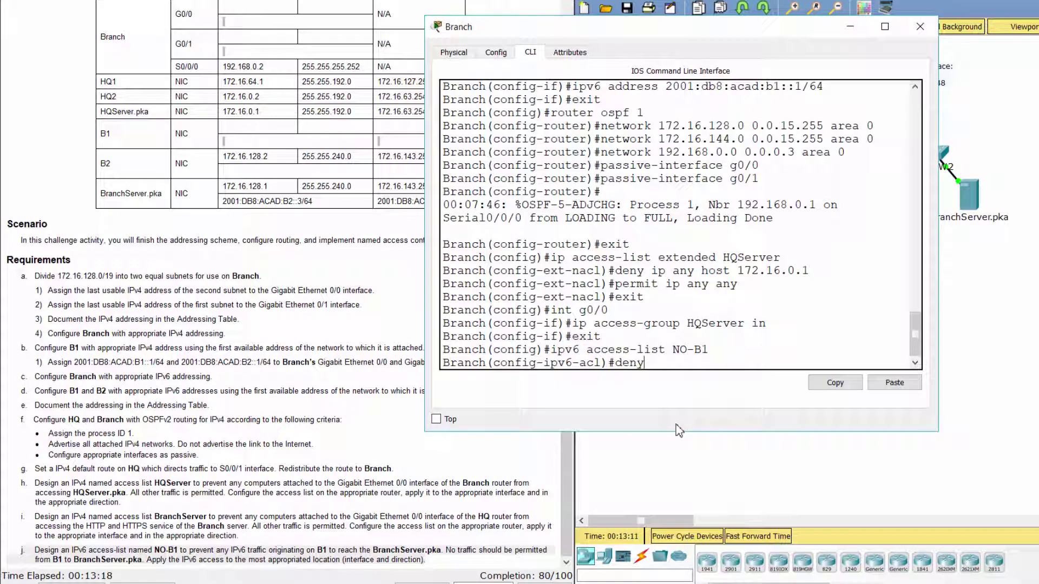
type(" ipv6 host 2001")
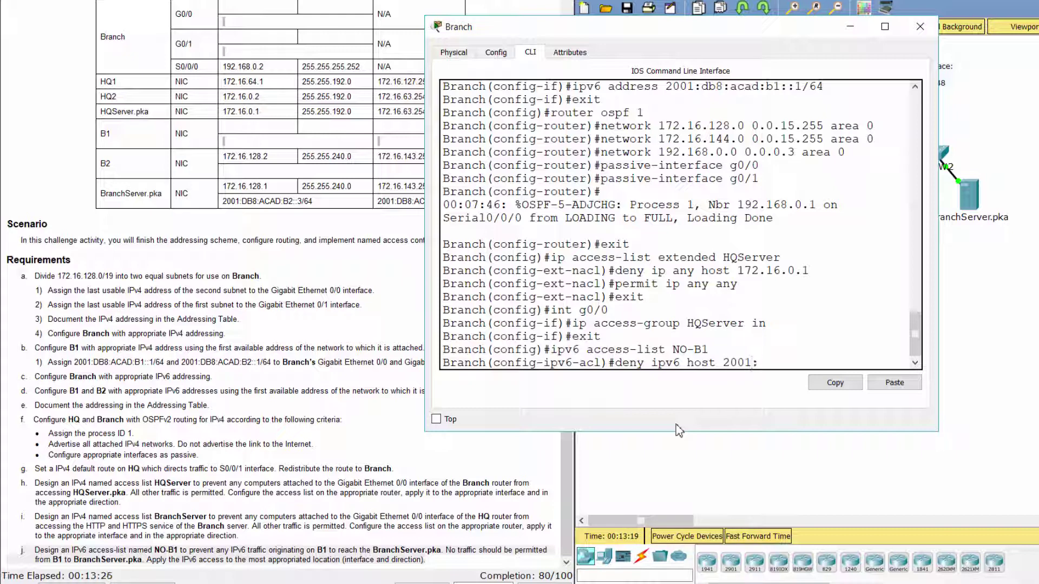
type(":db8:acad:b1::2")
left_click_drag(864, 363, 725, 363)
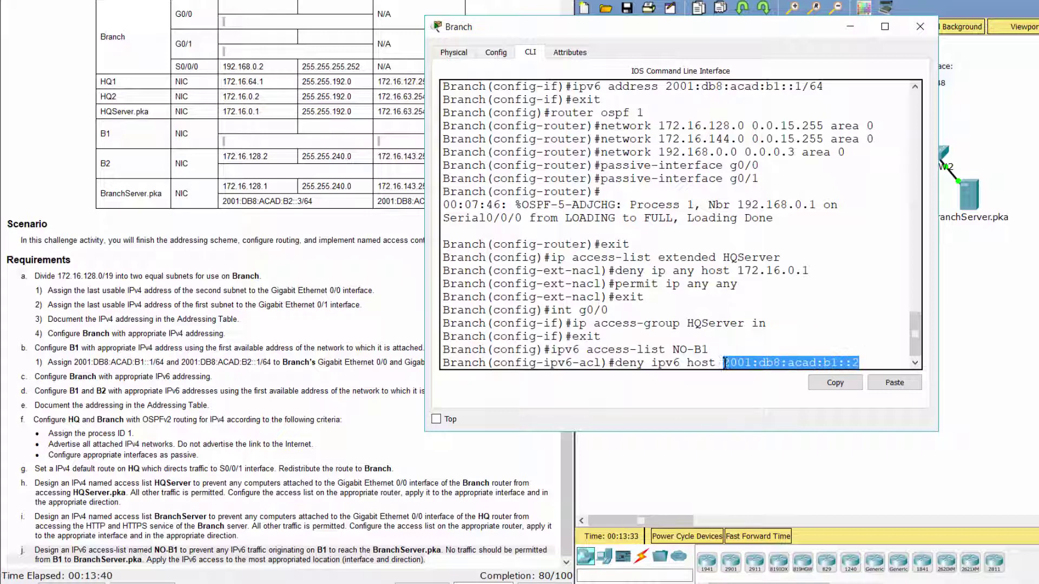
left_click_drag(425, 287, 351, 287)
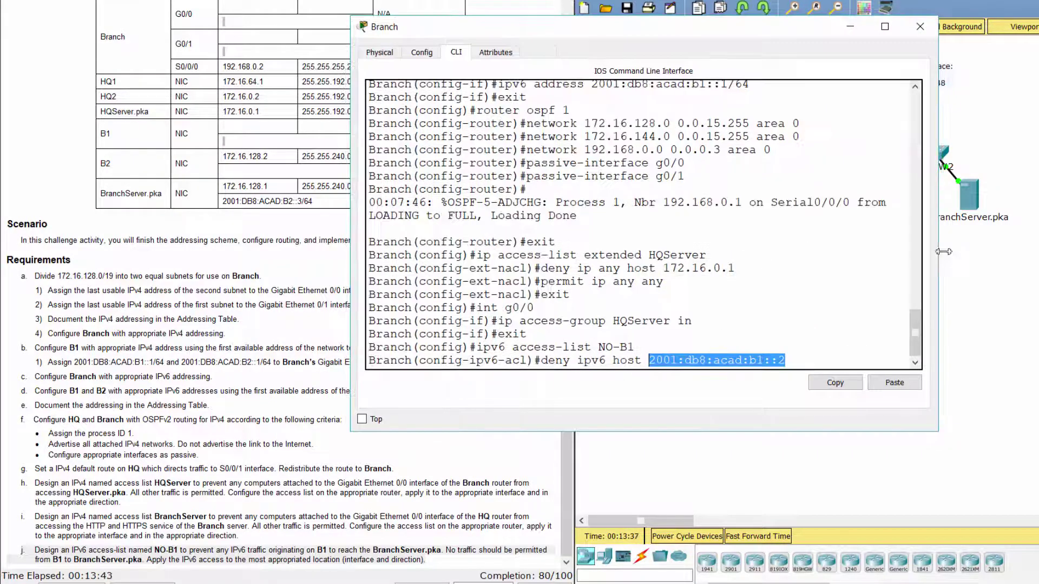
left_click_drag(944, 252, 974, 255)
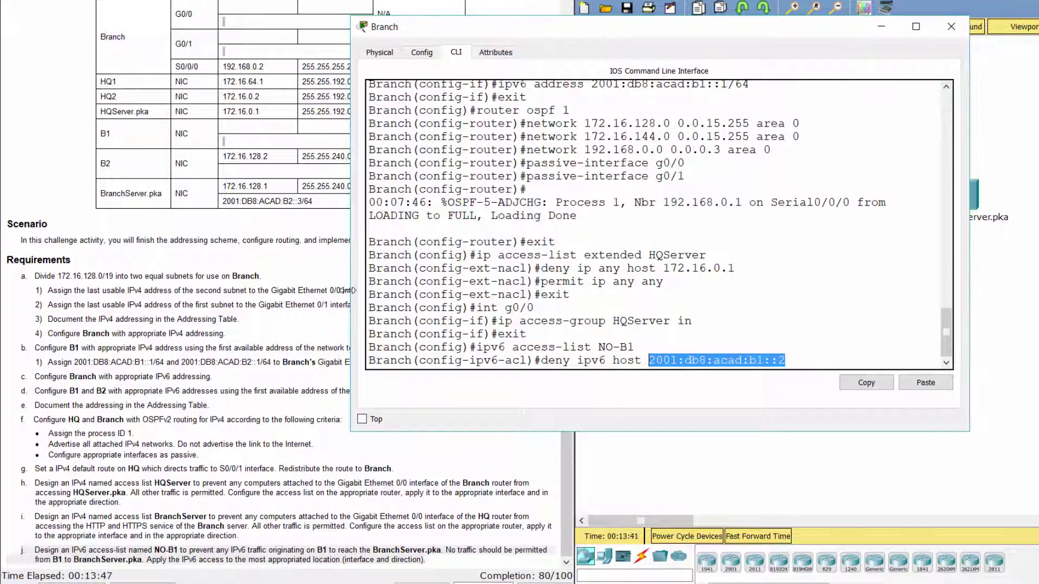
left_click_drag(350, 290, 222, 292)
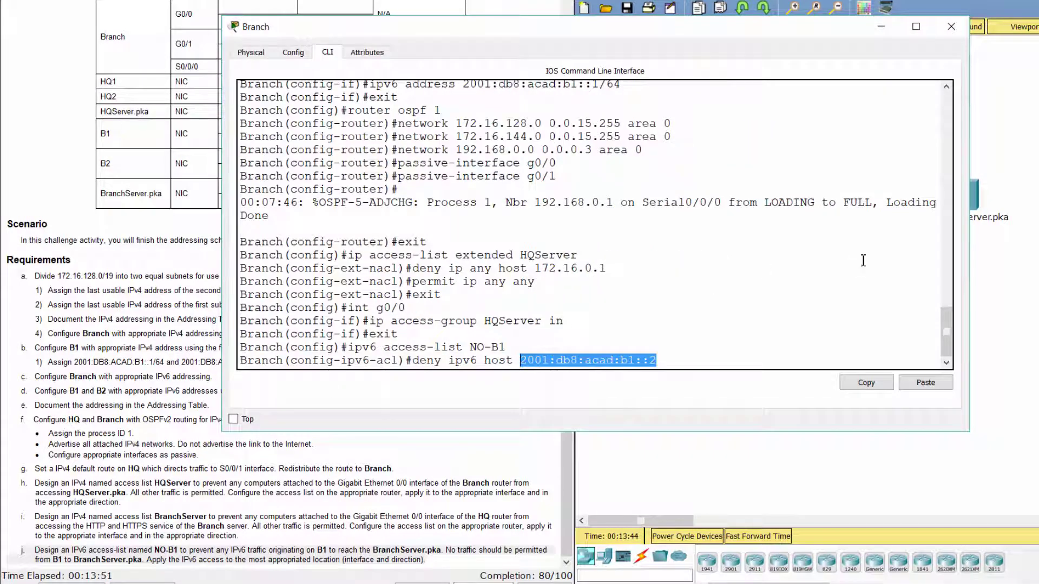
left_click(1001, 257)
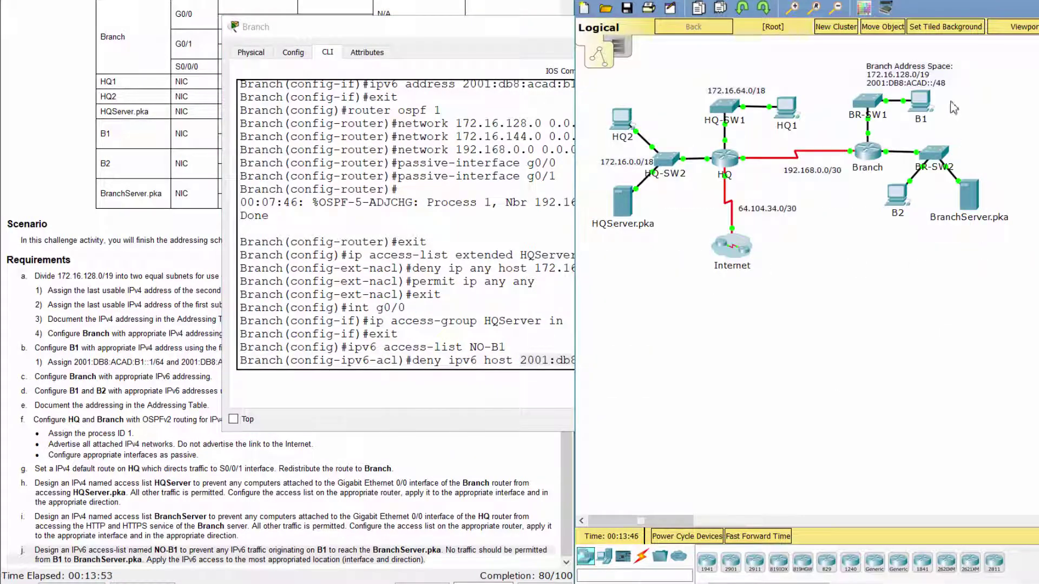
left_click(525, 396)
Complete the deny entry with destination host 2001:db8:acad:b2::3, checking it against BranchServer's IPv6 address in the Addressing Table, and submit it
type("h")
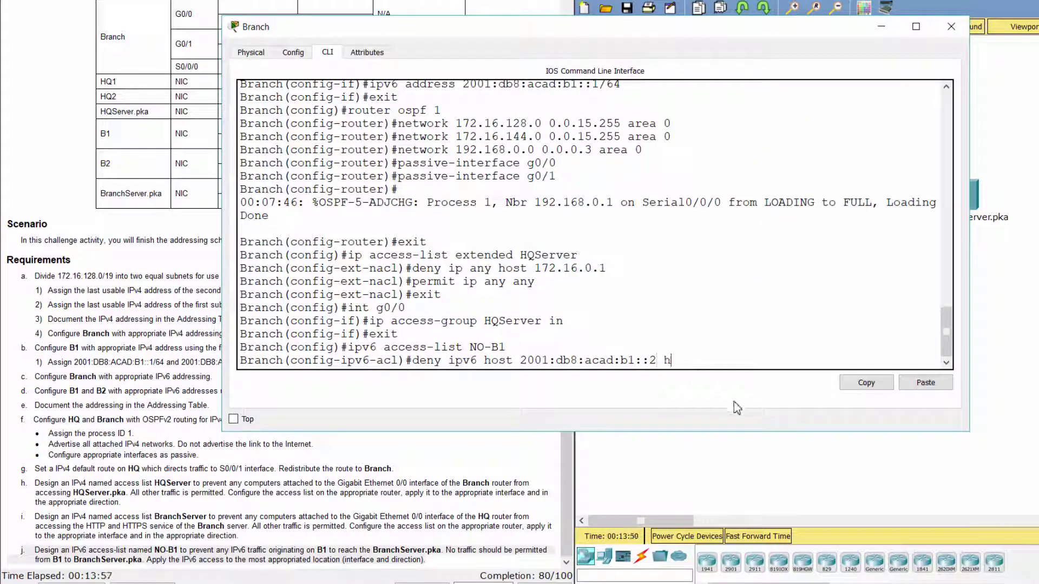
type("ost 2001:")
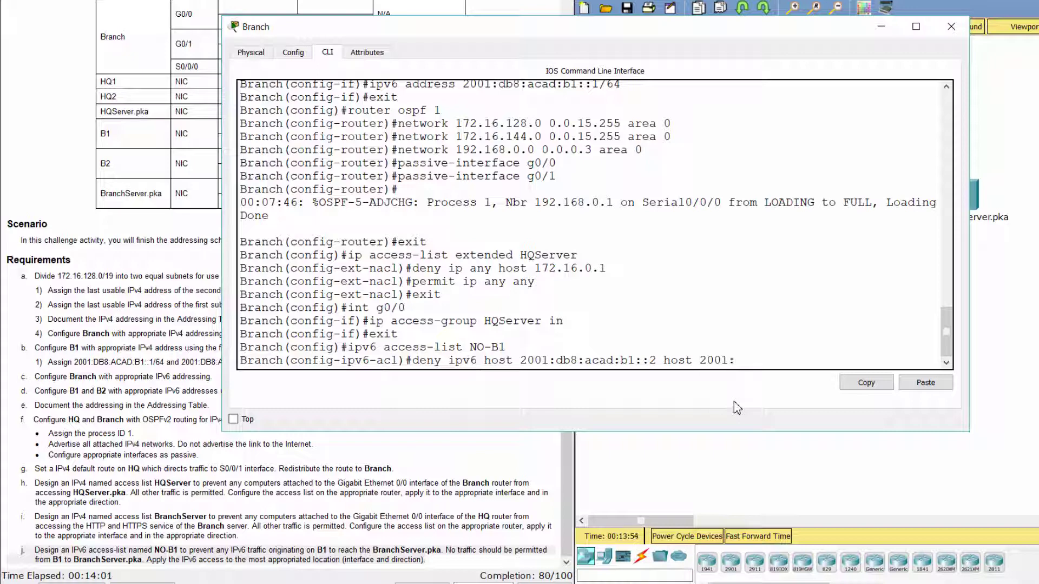
type("db8:acad:b2")
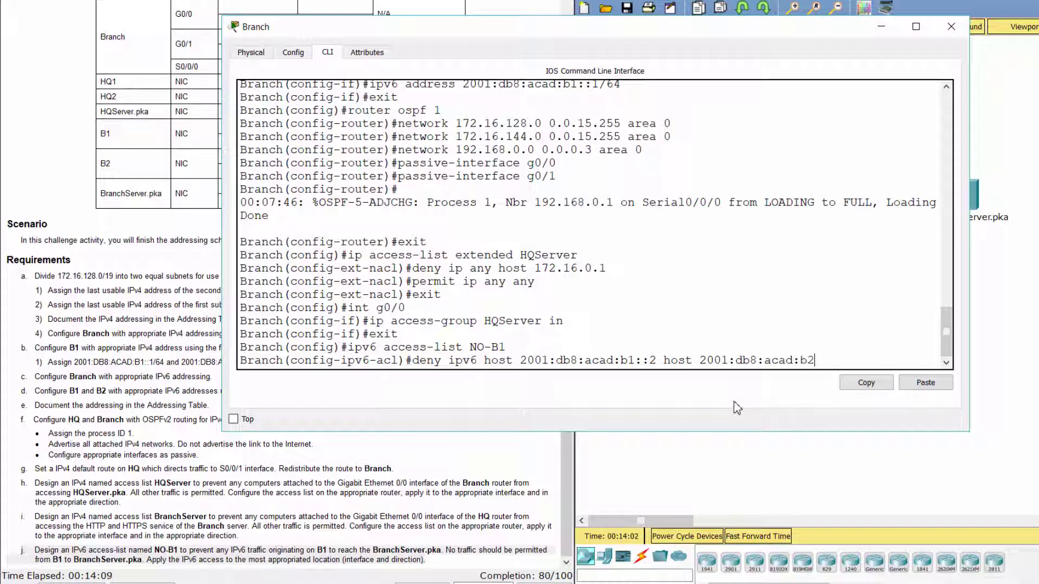
type("::3")
key("shift+Left")
key("shift+Left")
left_click_drag(813, 360, 703, 362)
left_click(1003, 277)
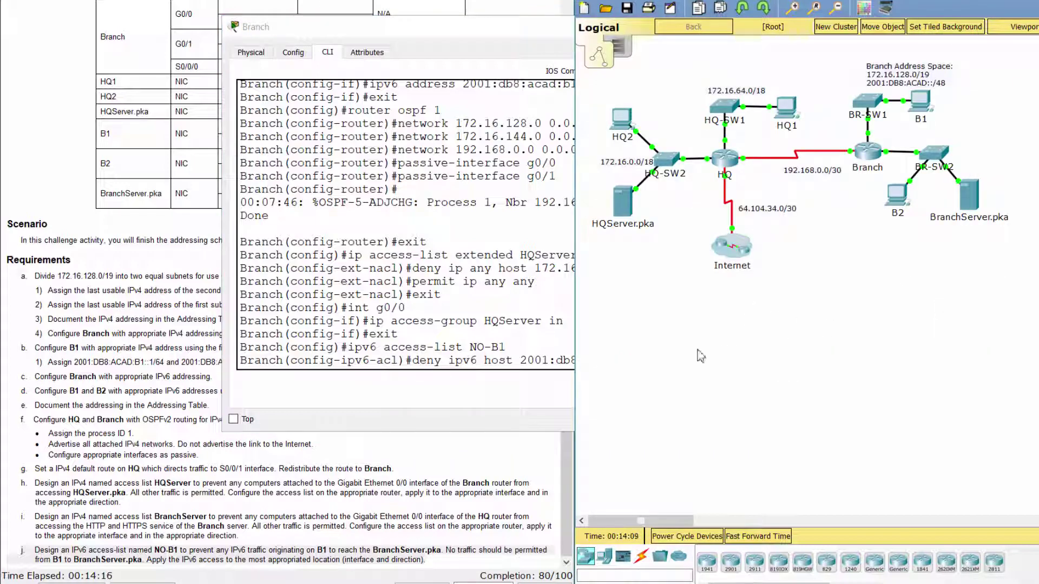
left_click(135, 230)
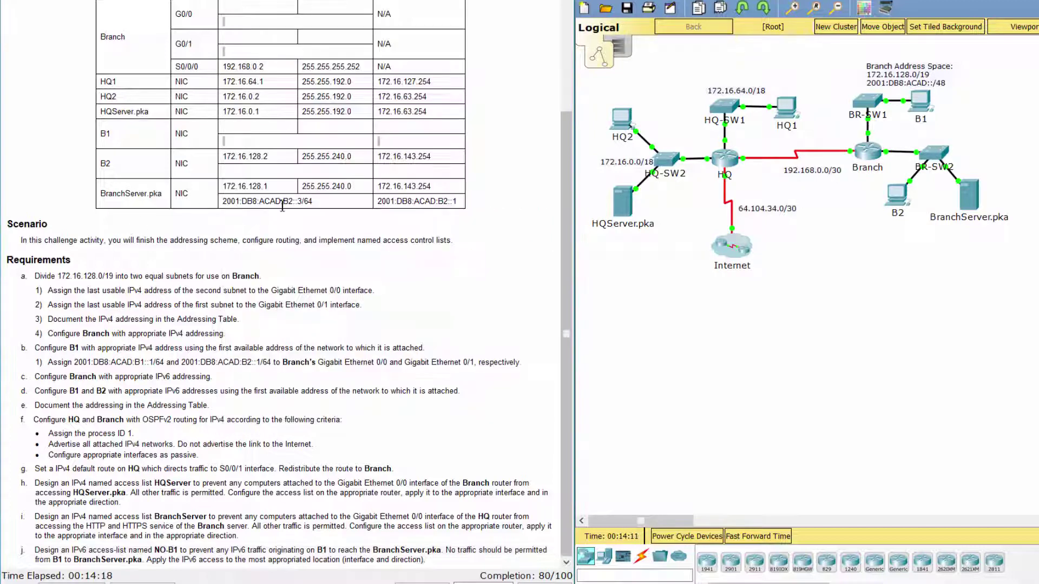
left_click_drag(313, 201, 222, 202)
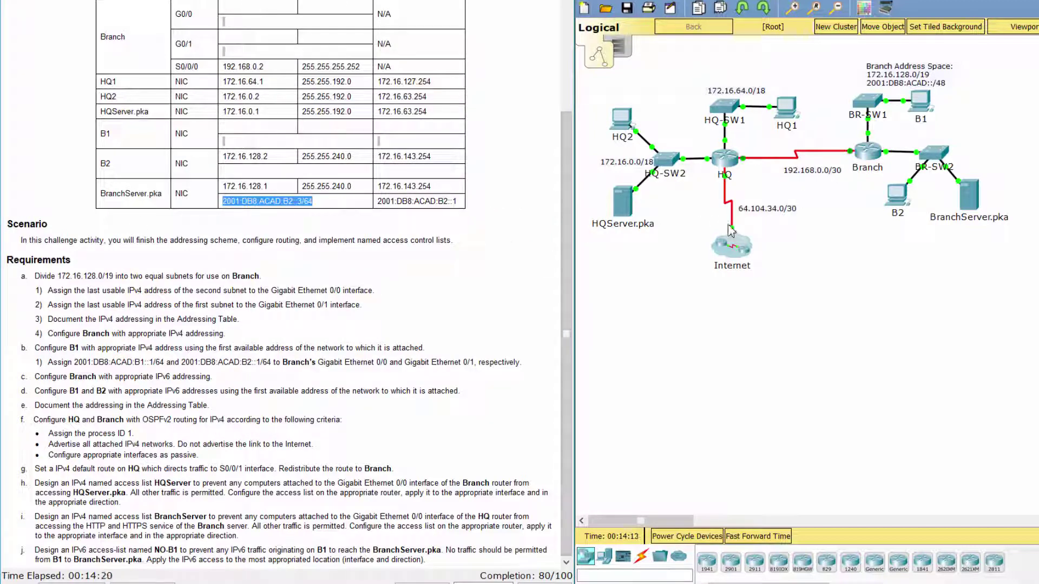
left_click(868, 154)
left_click(857, 357)
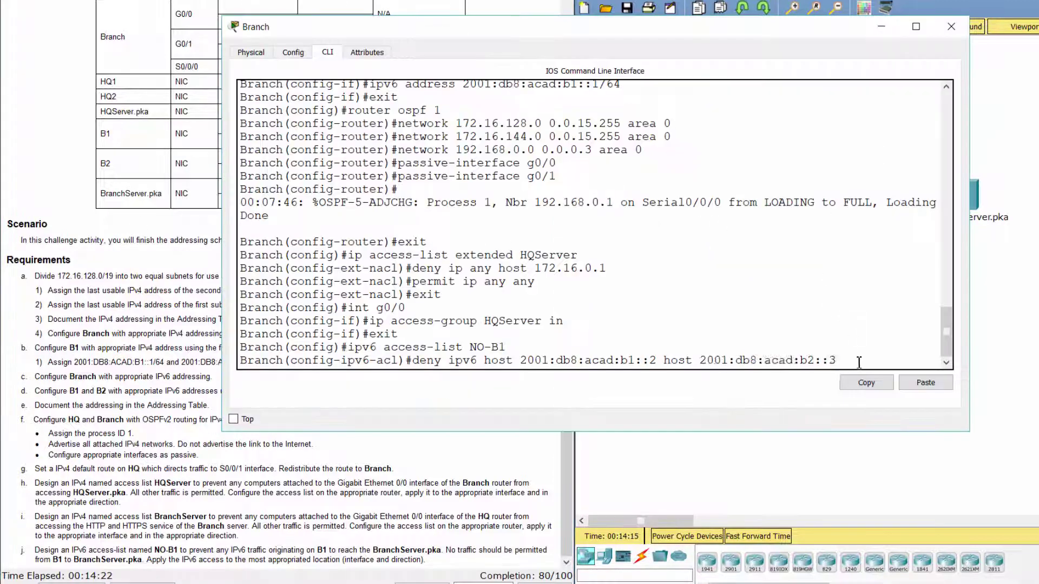
key("Return")
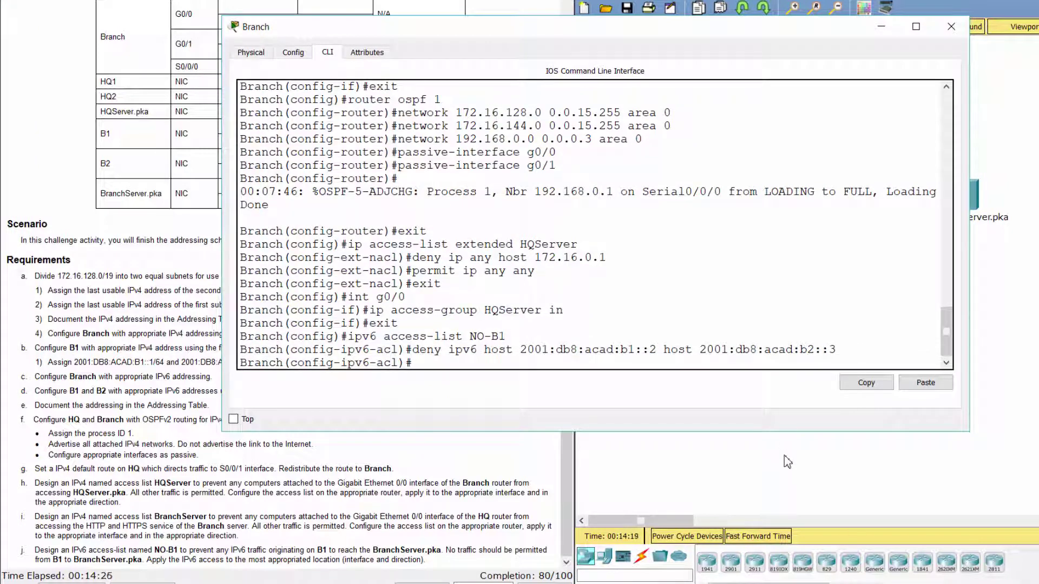
Add a permit ipv6 any any entry to the NO-B1 access list and leave its configuration mode
type("permit ipv6")
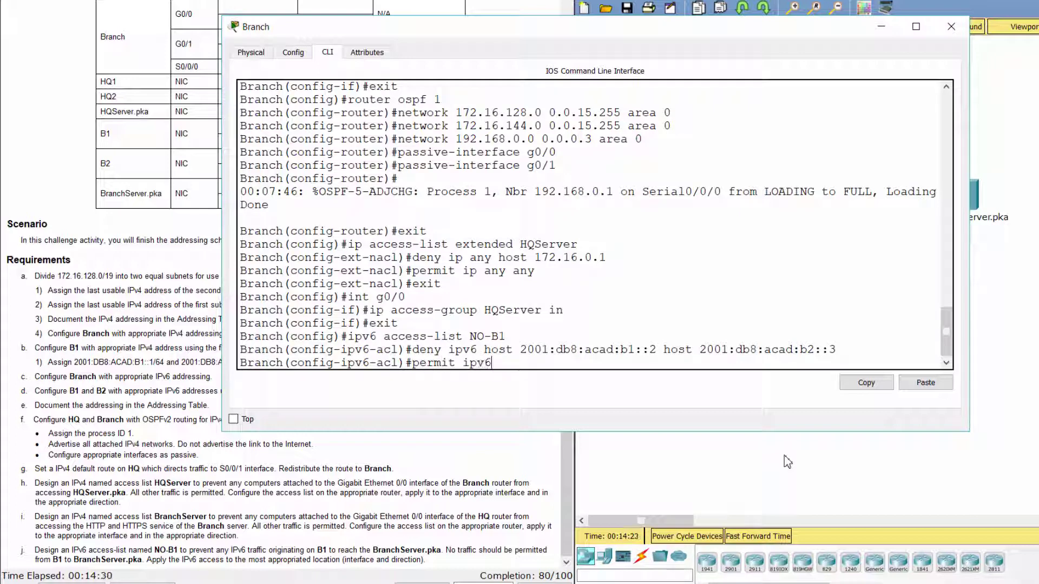
type(" any any")
key("Return")
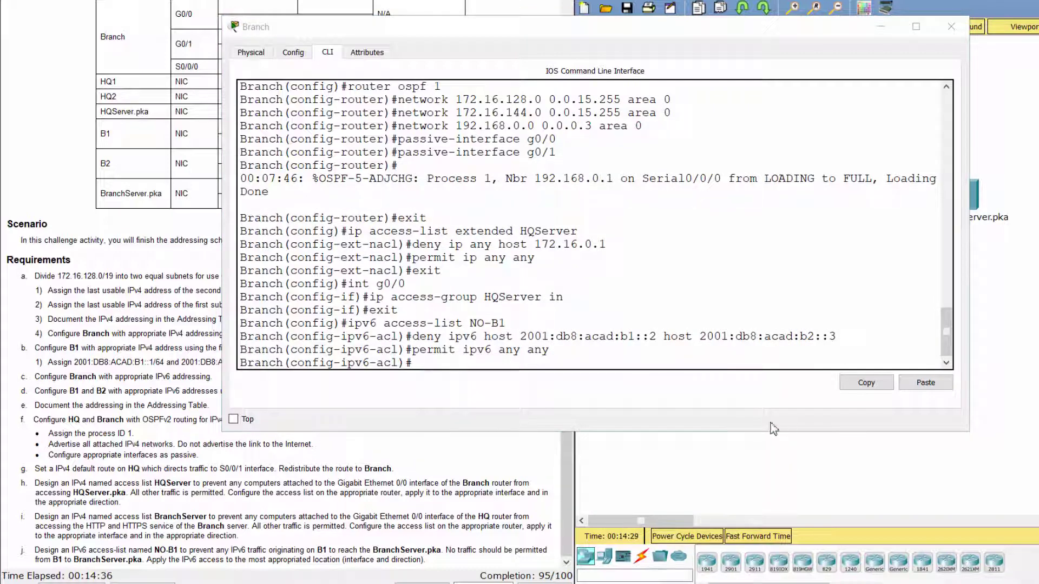
left_click(640, 426)
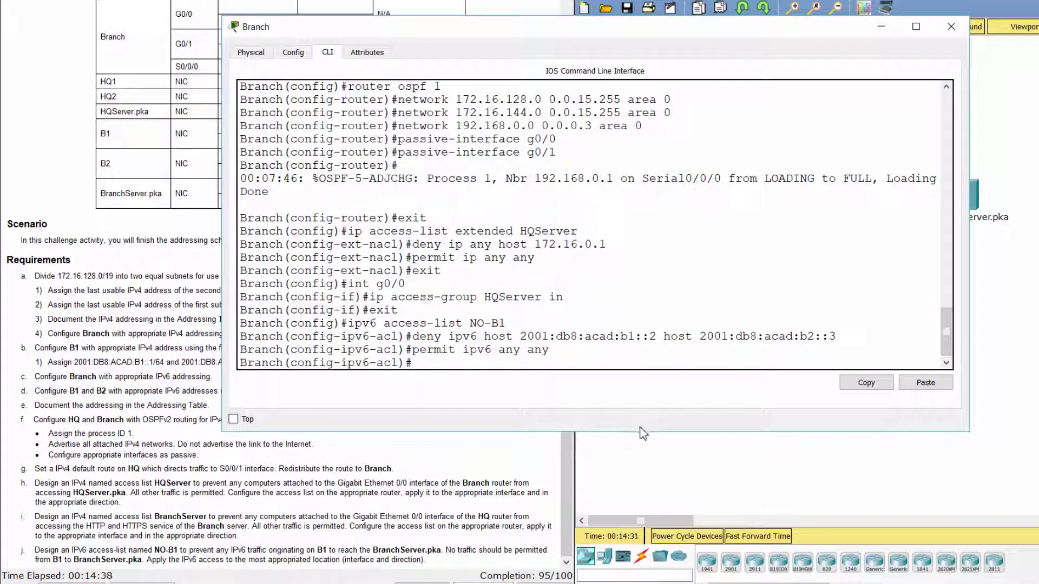
type("exit")
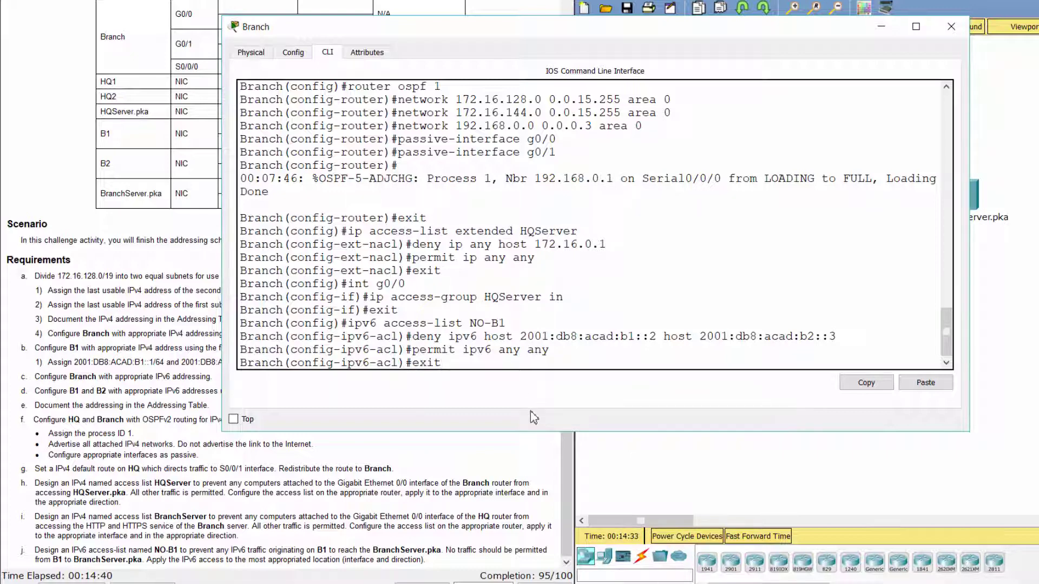
key("Return")
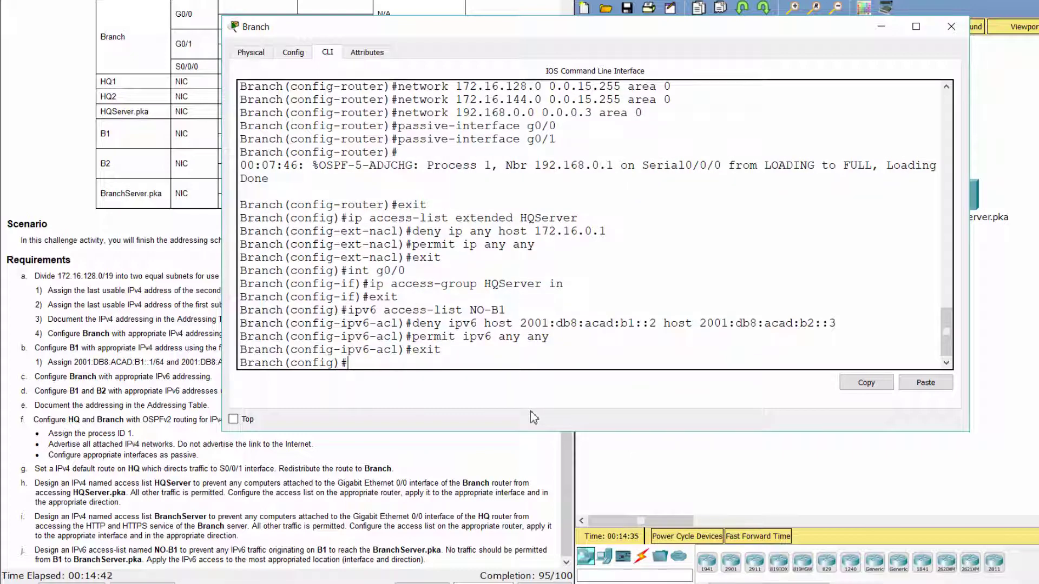
Apply NO-B1 as an outbound IPv6 traffic filter on Branch's g0/1 interface
type("int g0/1")
key("Return")
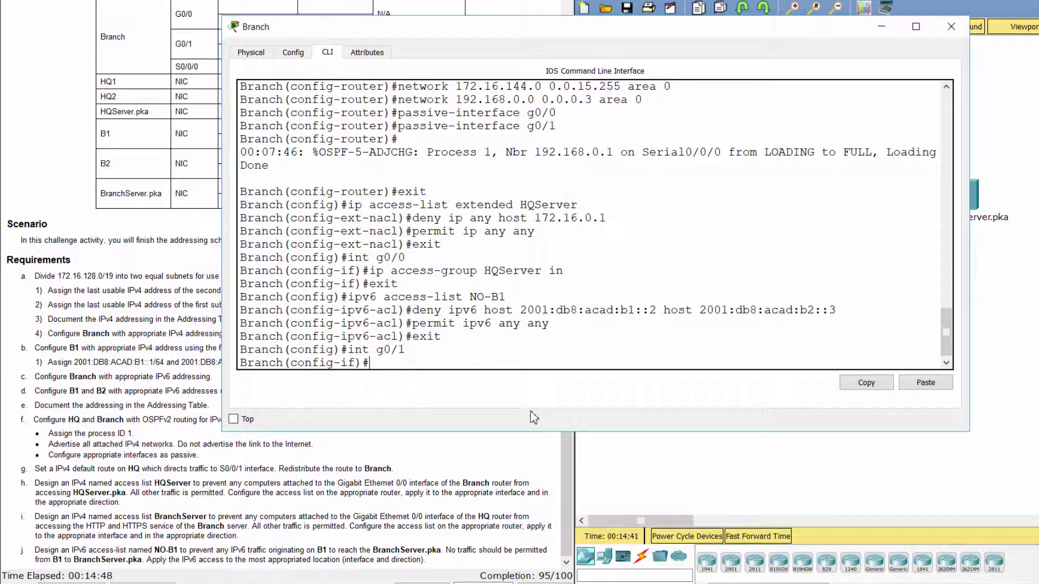
type("ipv6 traffic")
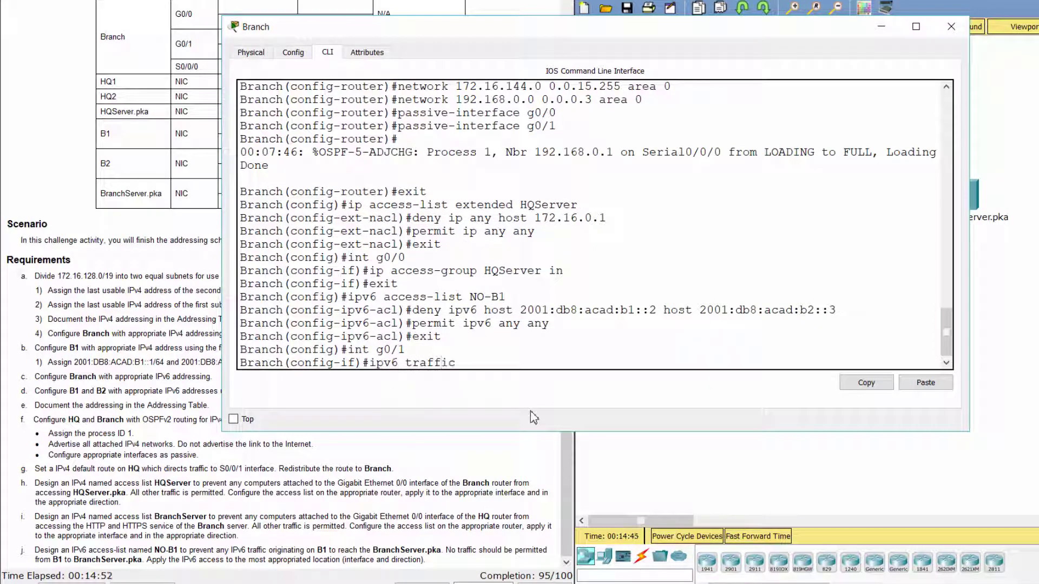
type("-filter NO-B1")
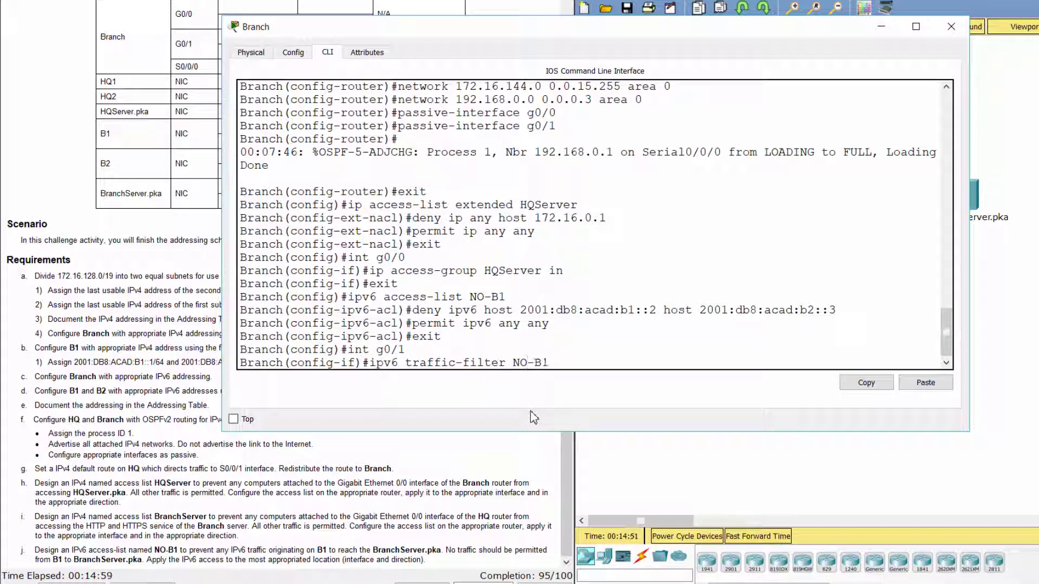
type(" out")
key("Return")
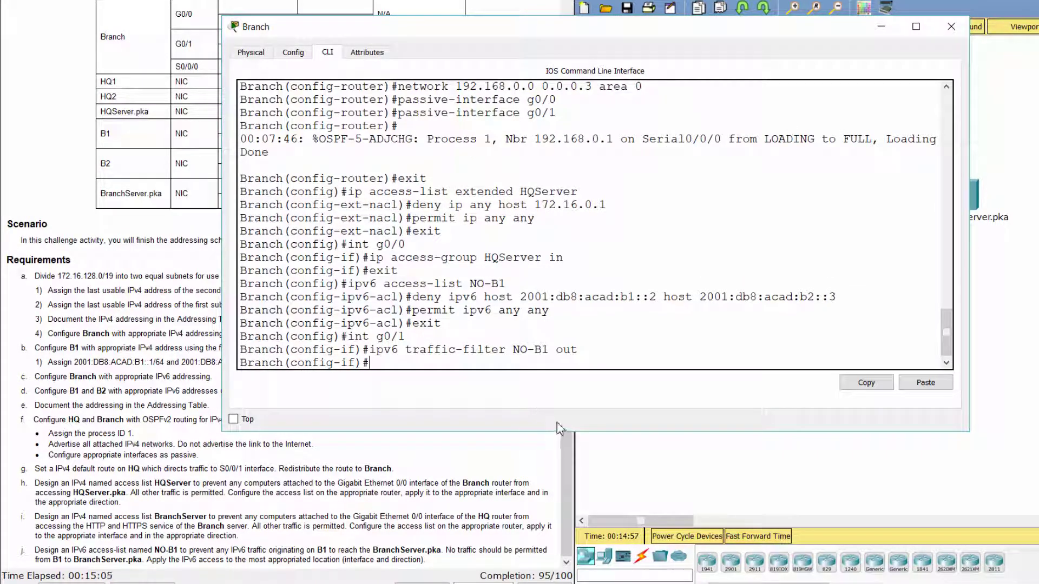
Check the activity's completion score, return to the Branch router's command line and display its full running configuration
left_click(421, 467)
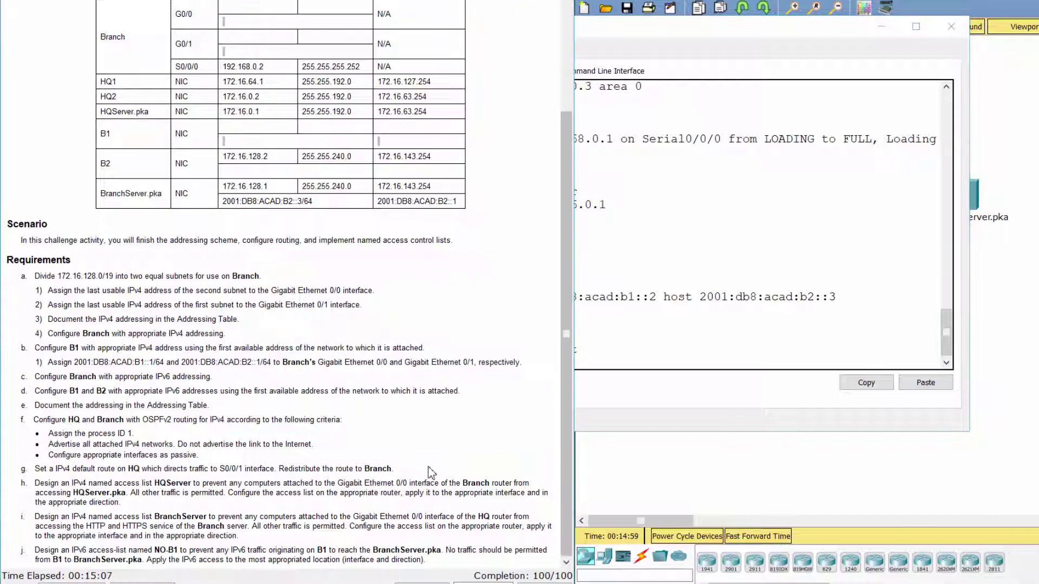
scroll(429, 464, "up", 3)
left_click(643, 467)
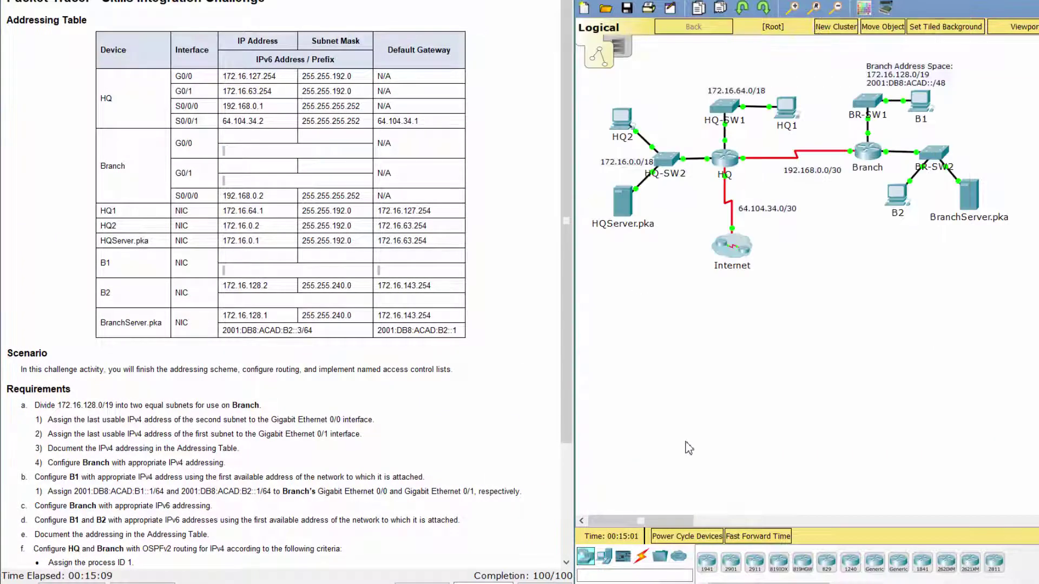
left_click(868, 154)
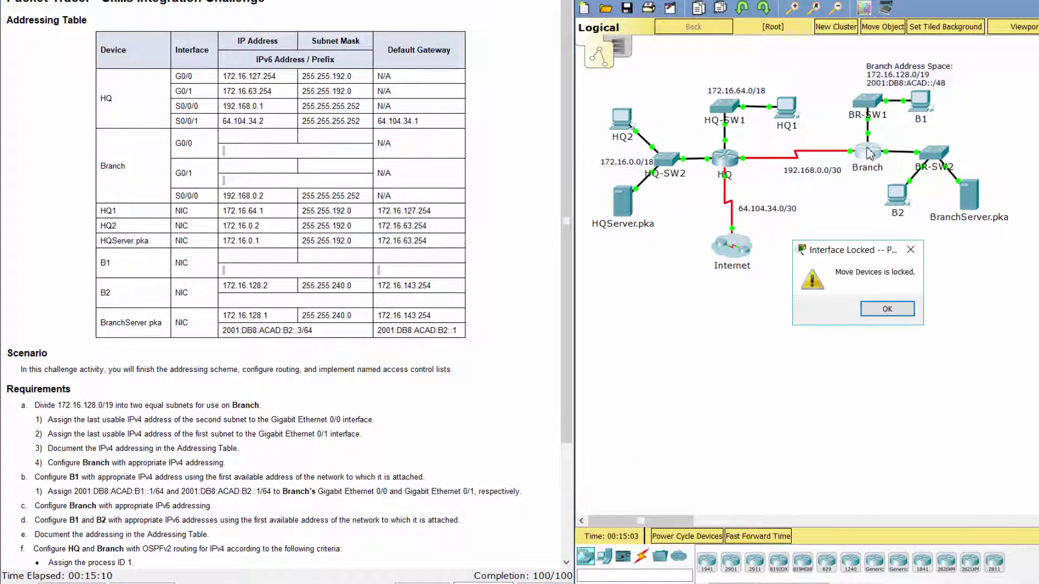
left_click(911, 250)
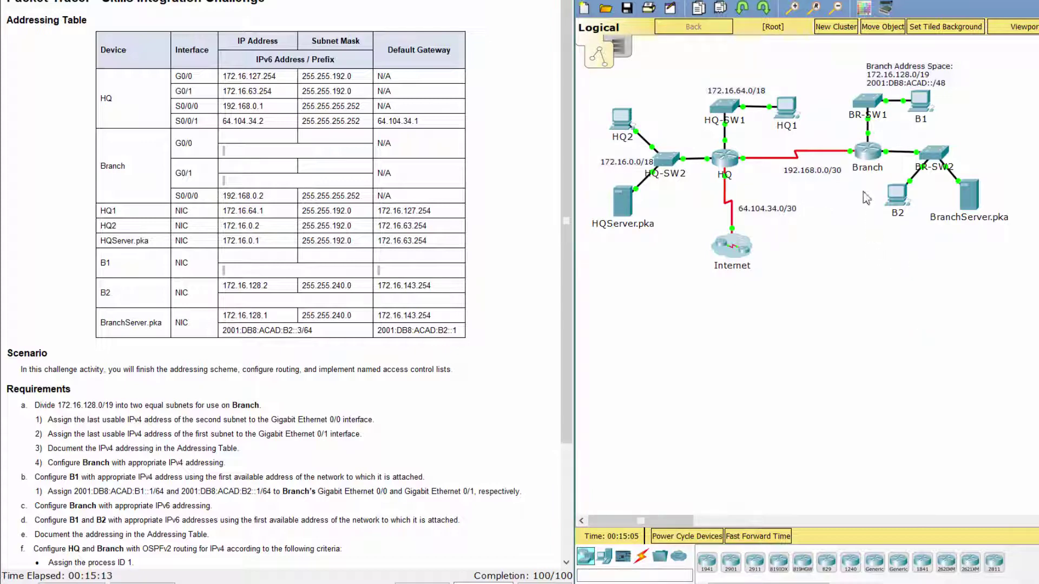
left_click(868, 153)
type("do show run")
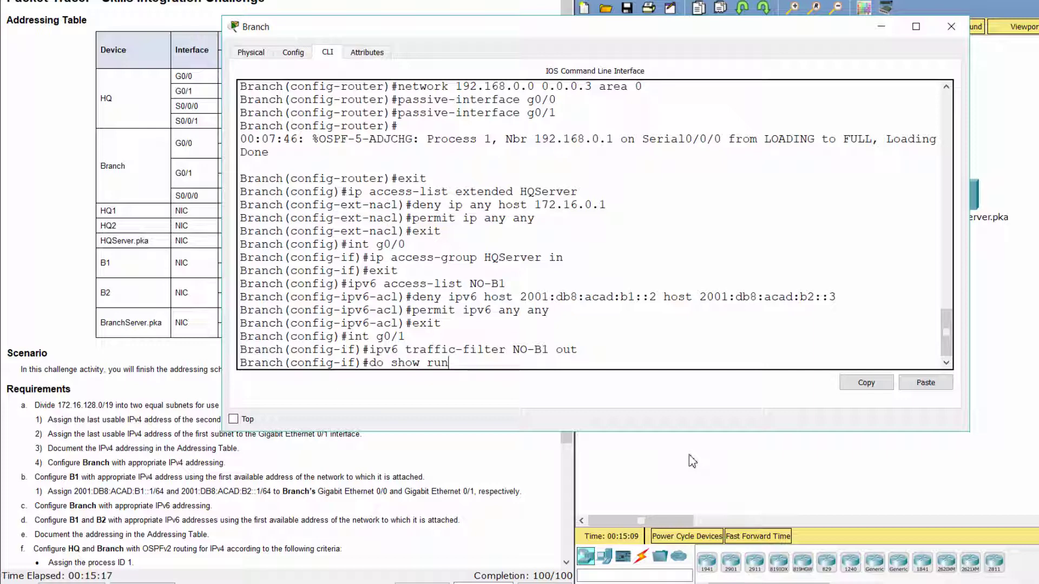
key("Return")
key("space")
key("space")
key("space")
key("space")
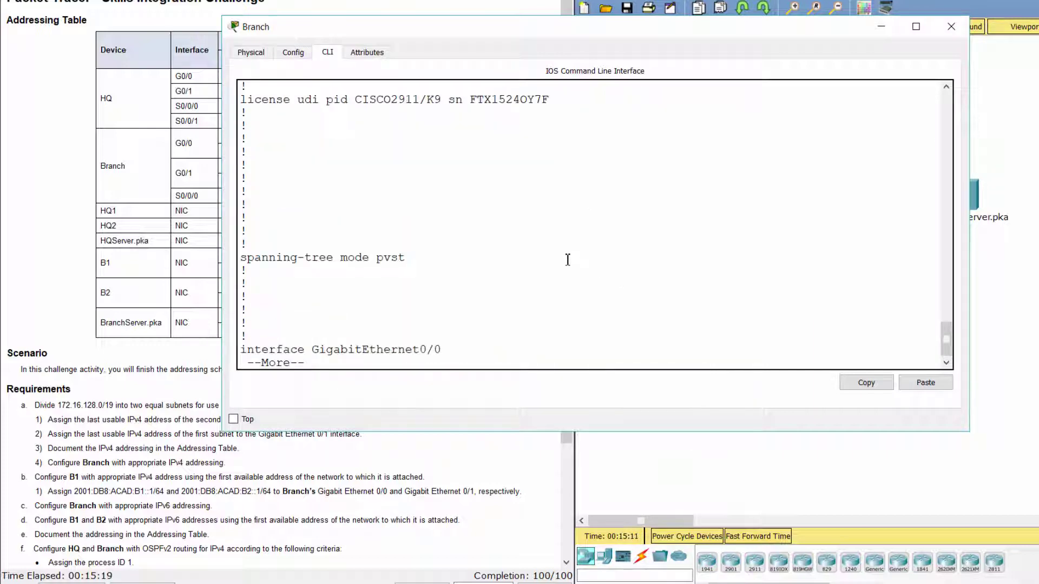
Review the GigabitEthernet0/0 and GigabitEthernet0/1 sections of Branch's running configuration, including addresses and applied access lists
scroll(488, 251, "up", 20)
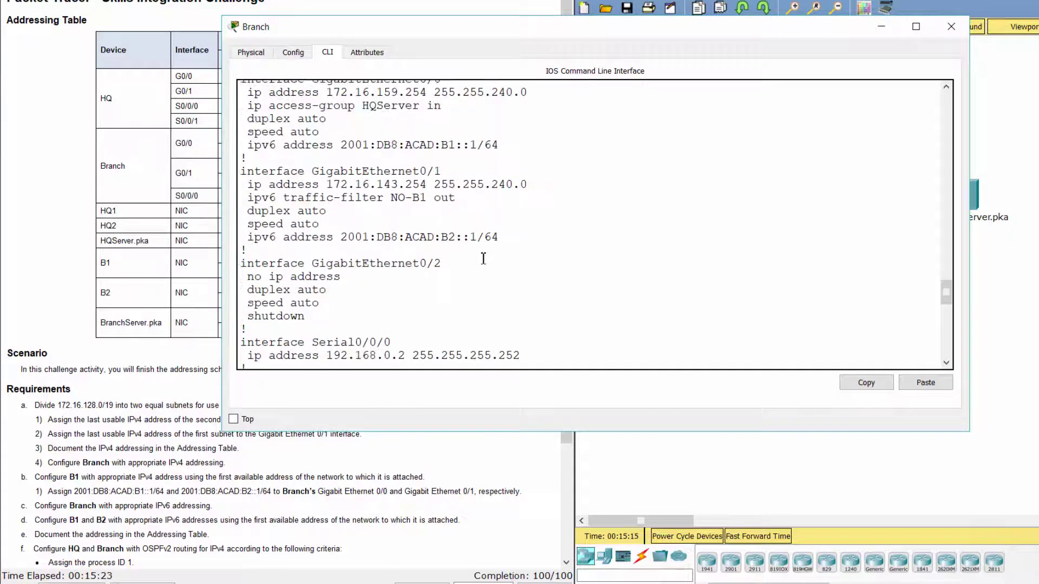
scroll(483, 259, "down", 8)
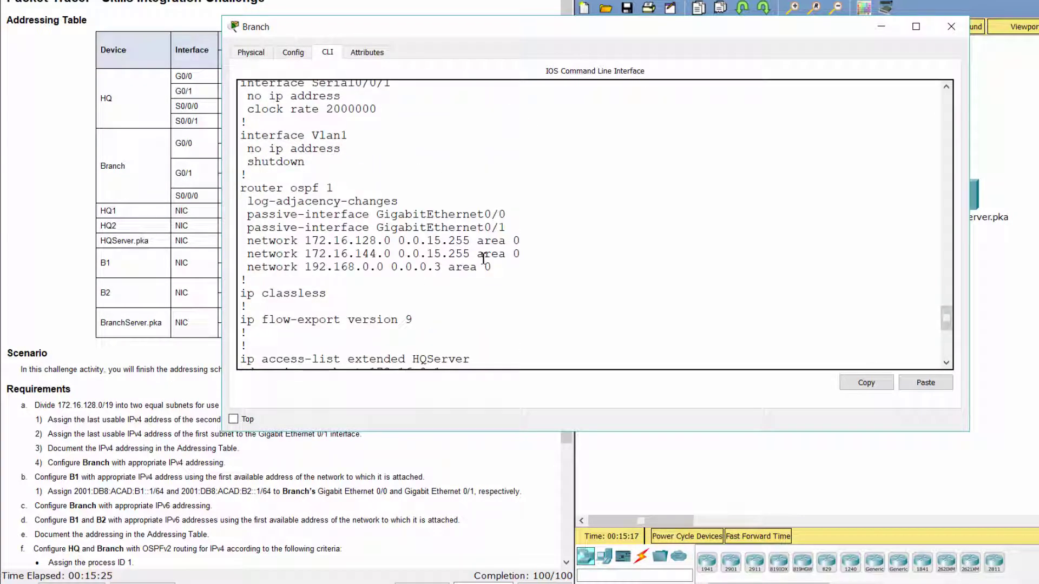
scroll(485, 256, "up", 12)
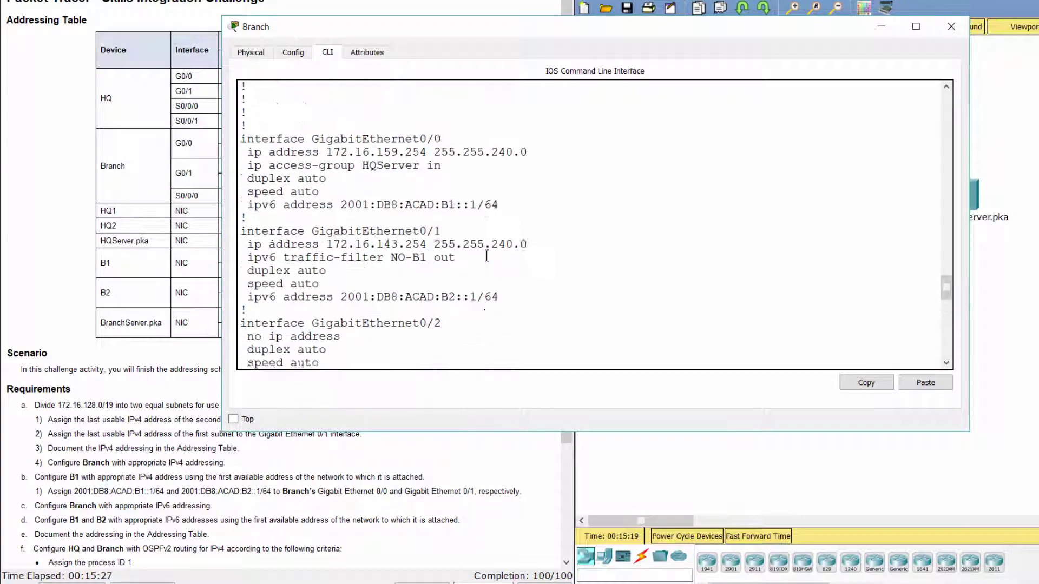
scroll(487, 254, "down", 3)
scroll(487, 254, "down", 2)
left_click_drag(241, 138, 512, 209)
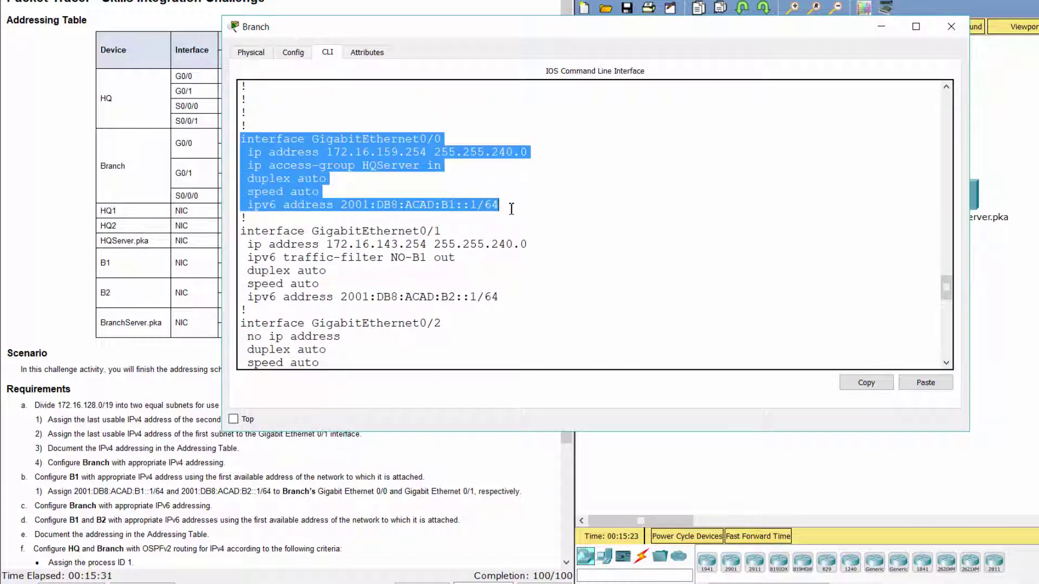
left_click(258, 232)
left_click_drag(258, 232, 512, 305)
scroll(514, 303, "down", 3)
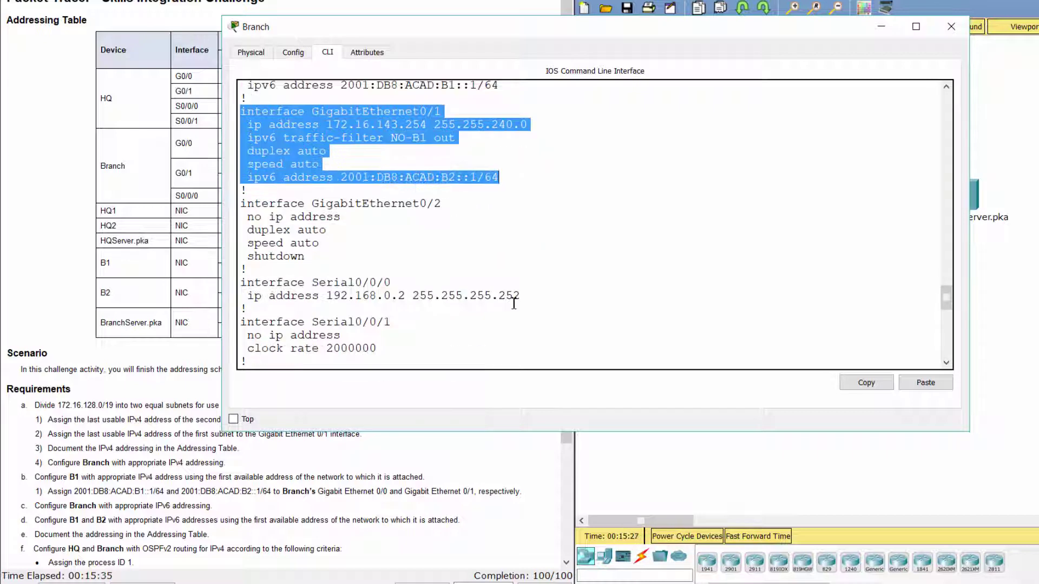
Review the OSPF 1 section and the HQServer and NO-B1 access lists in Branch's running configuration
scroll(514, 301, "down", 3)
scroll(511, 295, "down", 1)
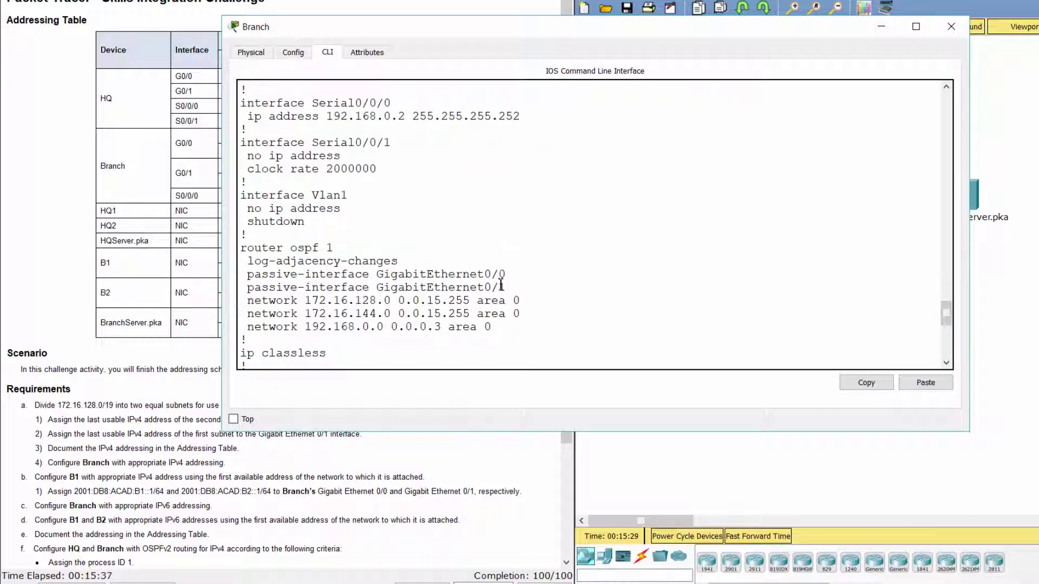
left_click_drag(241, 248, 529, 325)
scroll(530, 325, "down", 3)
scroll(534, 323, "down", 3)
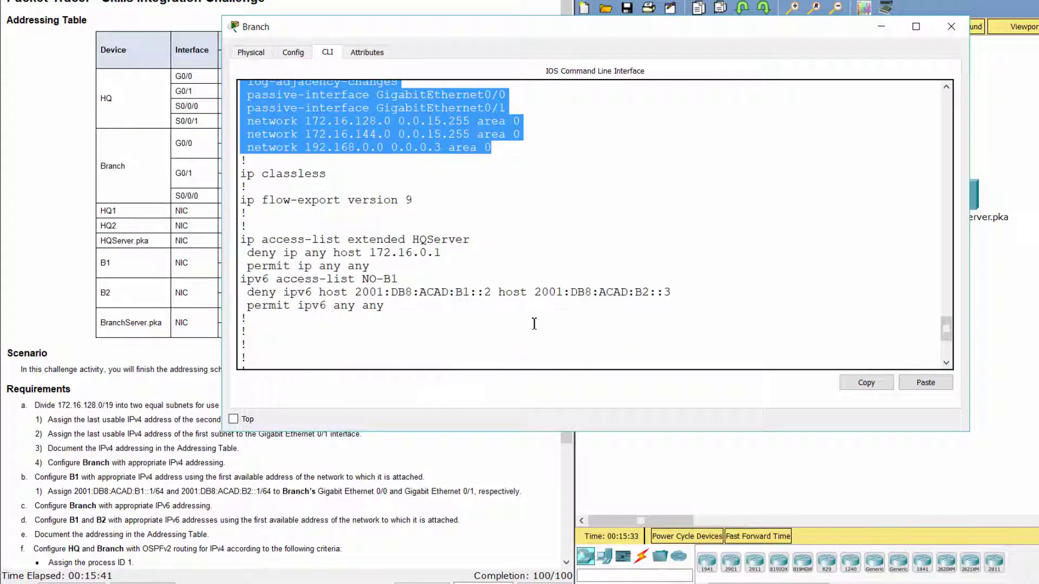
left_click_drag(241, 179, 469, 260)
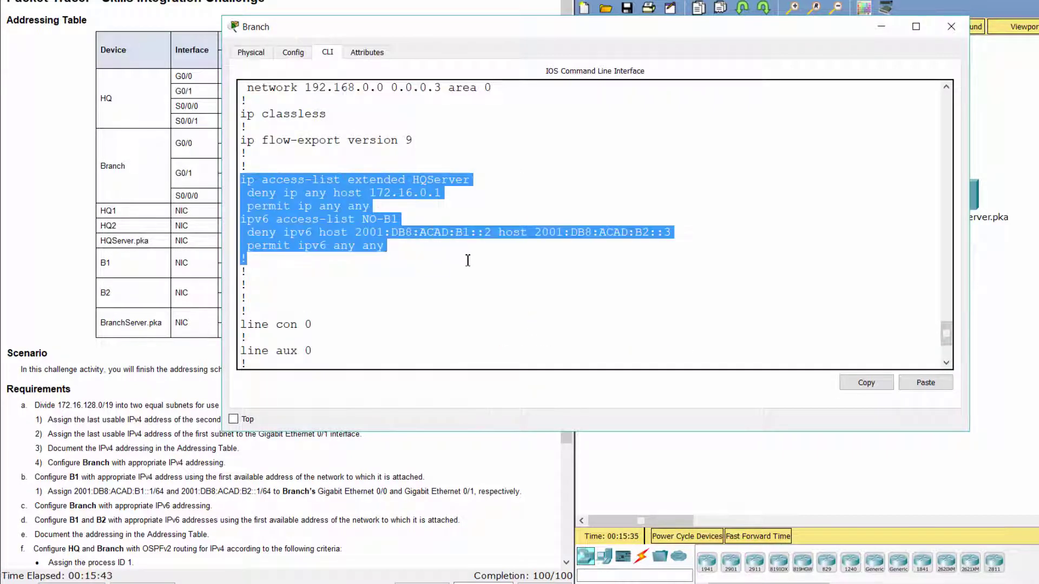
scroll(469, 260, "down", 3)
Open the HQ router's command line and display its full running configuration
left_click(828, 466)
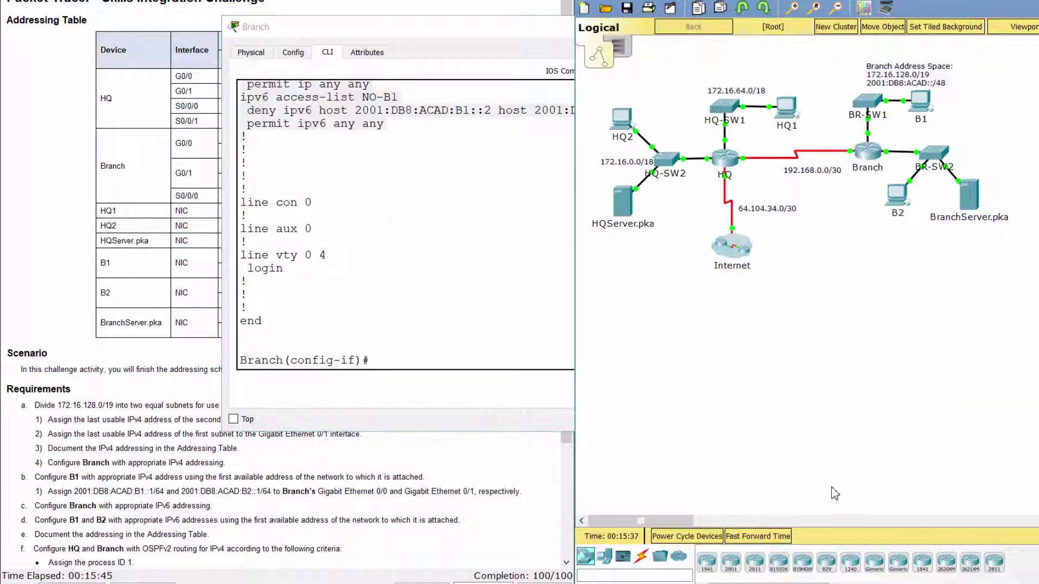
left_click(726, 164)
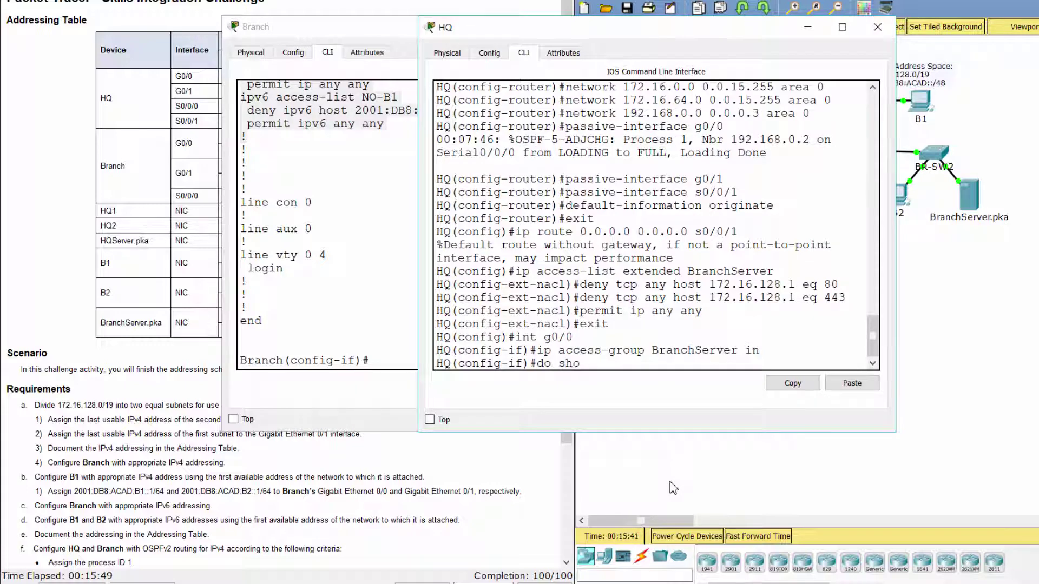
type("n")
key("Return")
key("space")
key("space")
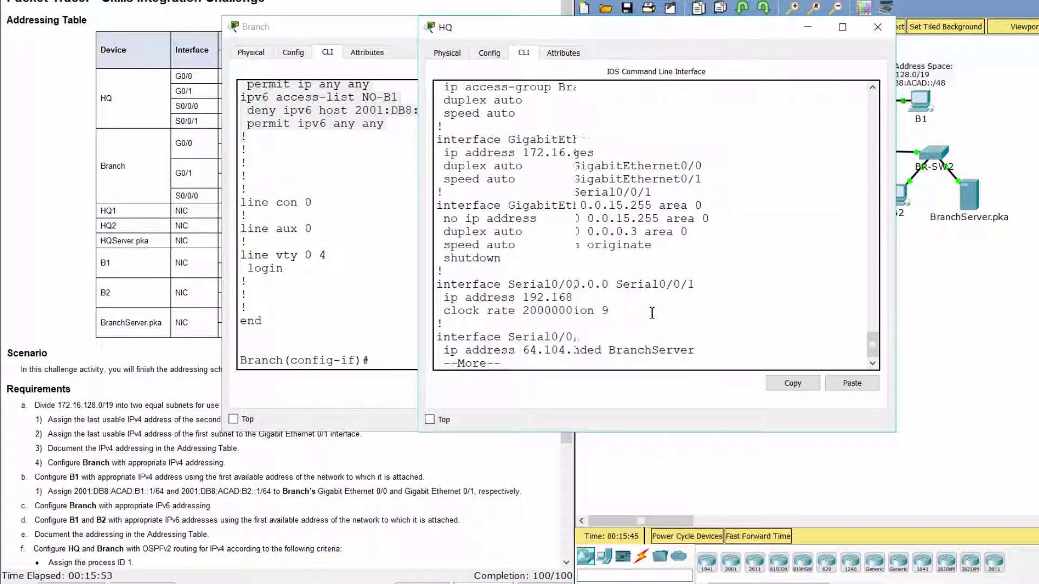
key("space")
Review the OSPF 1 section and the default route through Serial0/0/1 in HQ's running configuration
scroll(638, 317, "up", 6)
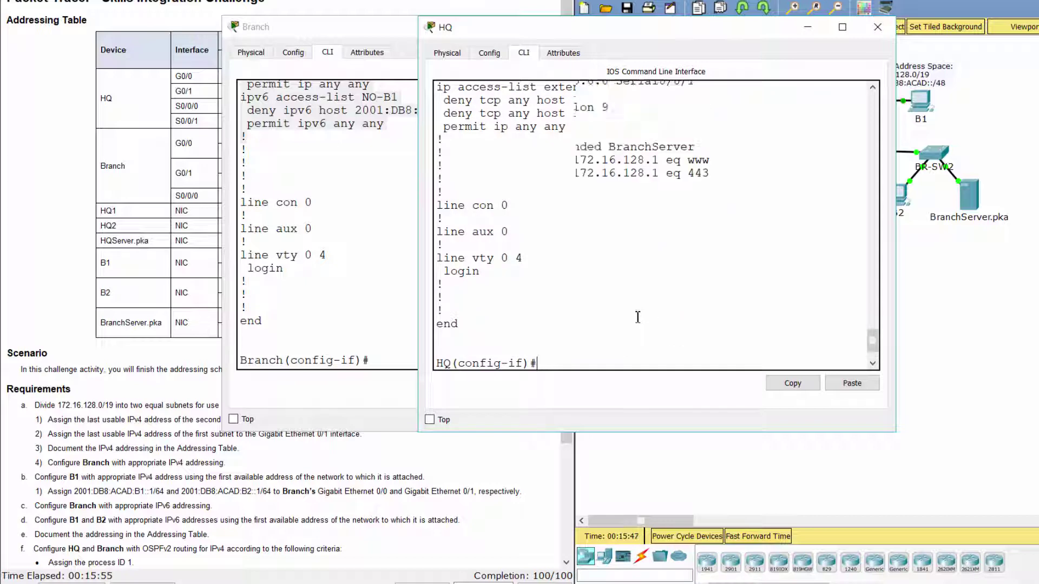
scroll(638, 317, "up", 2)
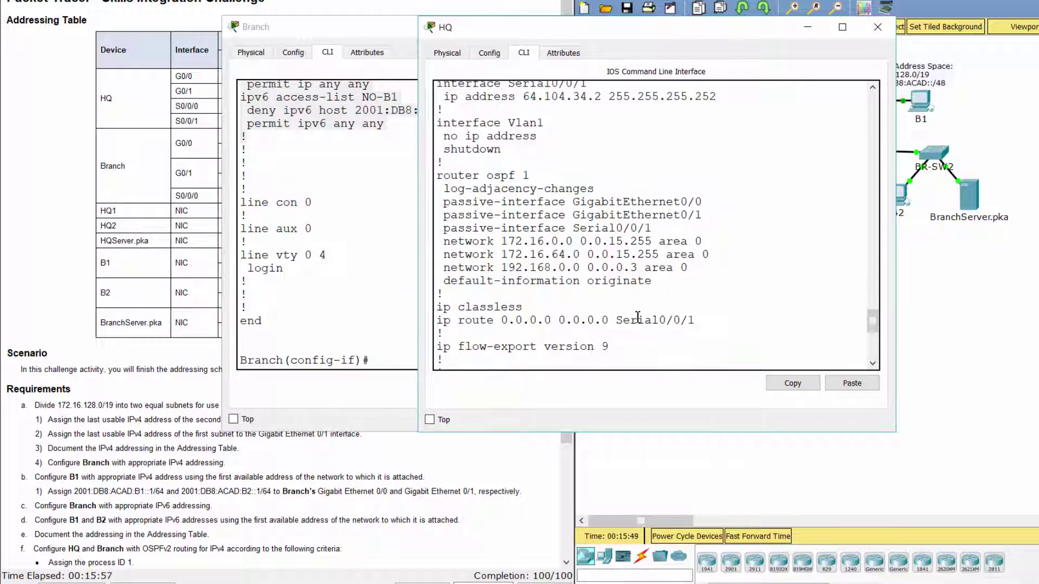
left_click_drag(442, 180, 638, 292)
scroll(639, 292, "down", 2)
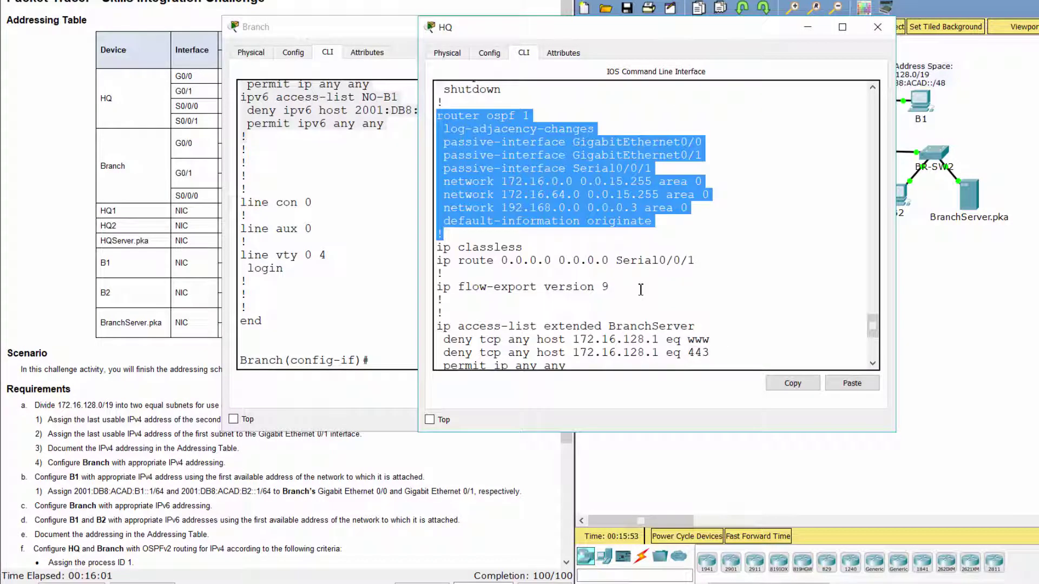
left_click_drag(437, 261, 710, 264)
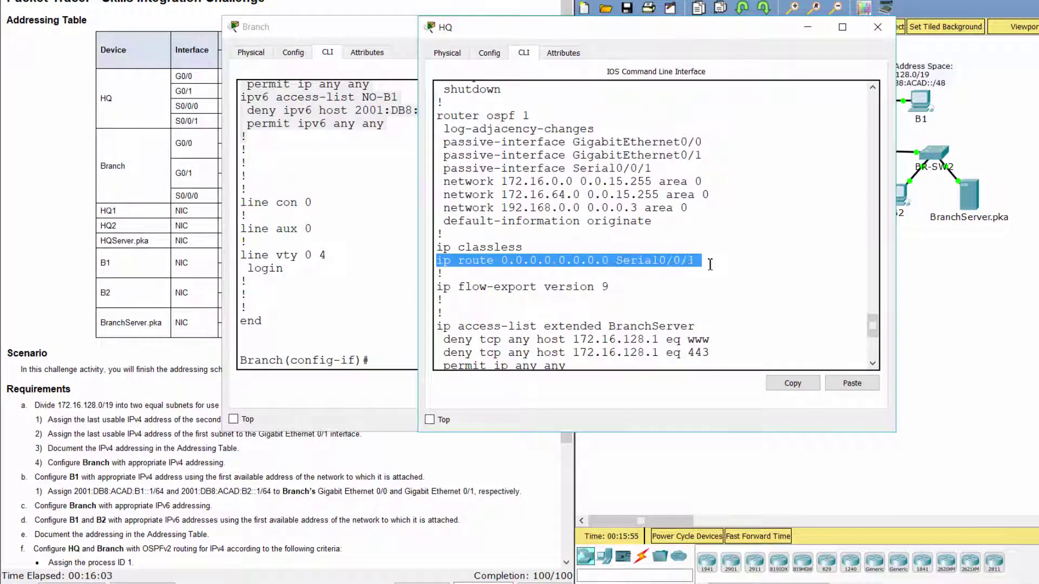
left_click(714, 276)
Review HQ's BranchServer access list entries and its inbound application on GigabitEthernet0/0
scroll(714, 276, "down", 3)
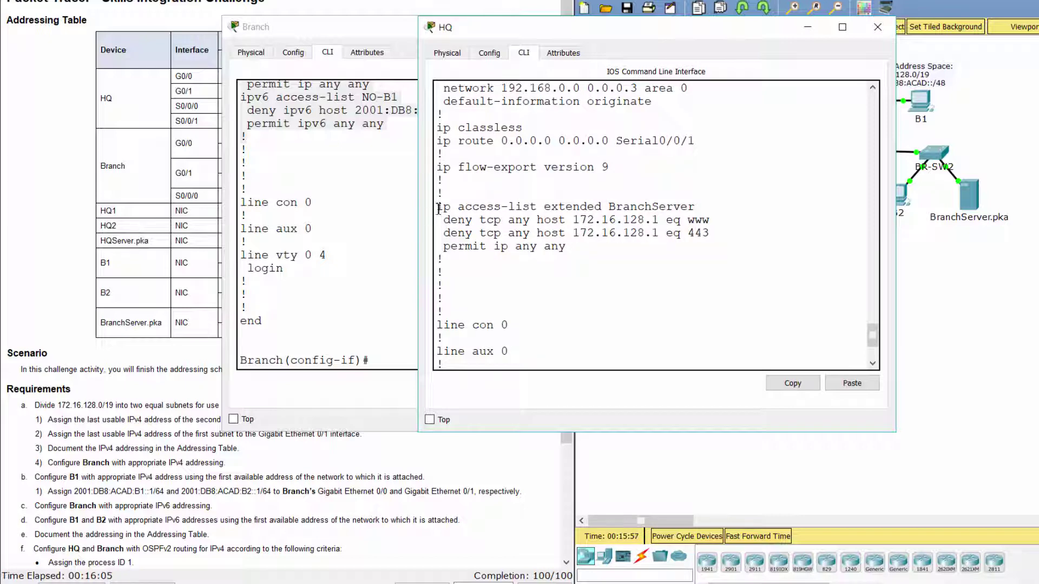
left_click_drag(437, 207, 606, 259)
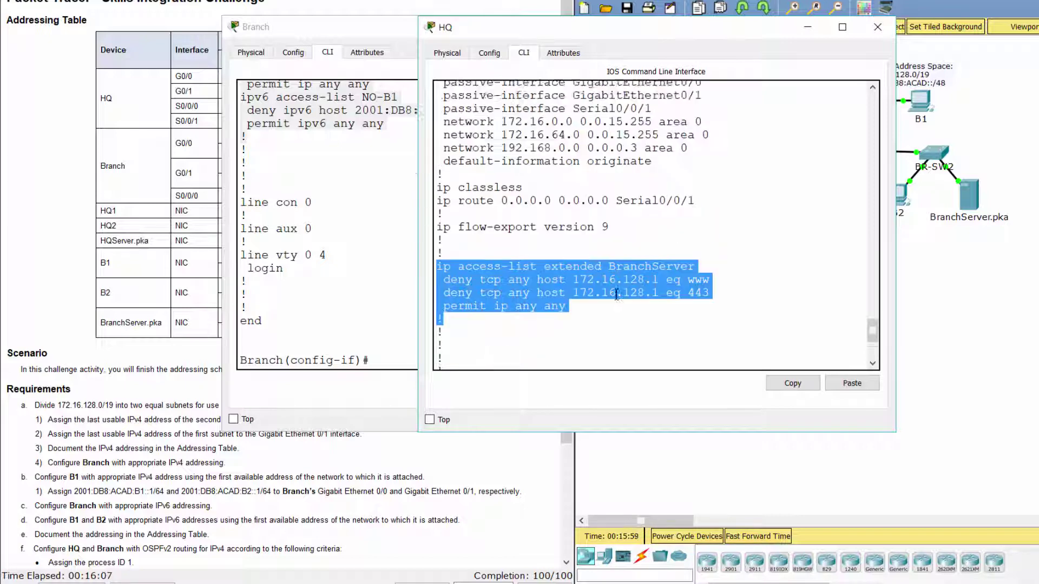
scroll(617, 296, "up", 3)
scroll(634, 298, "up", 9)
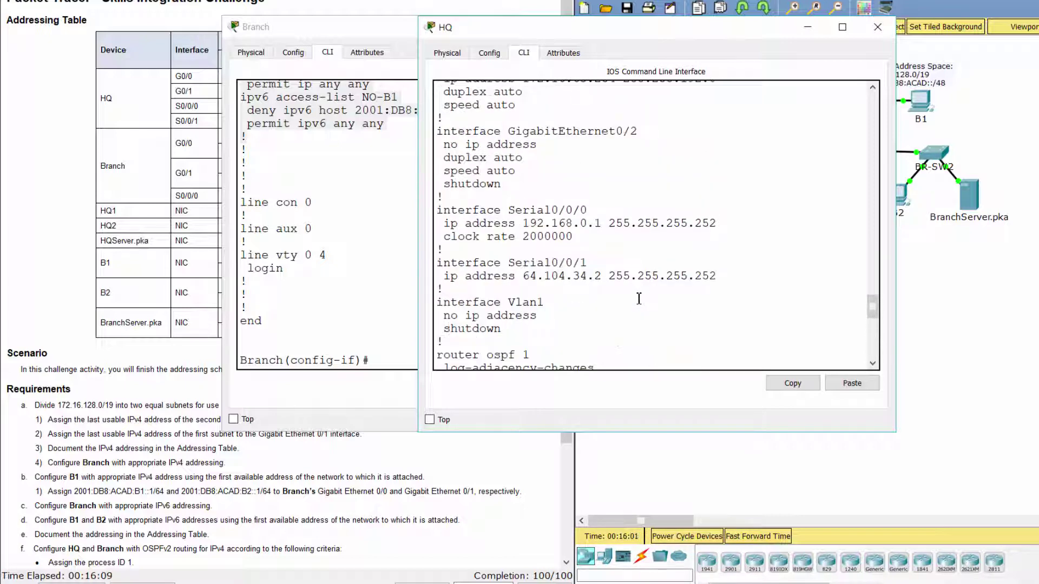
scroll(639, 299, "up", 2)
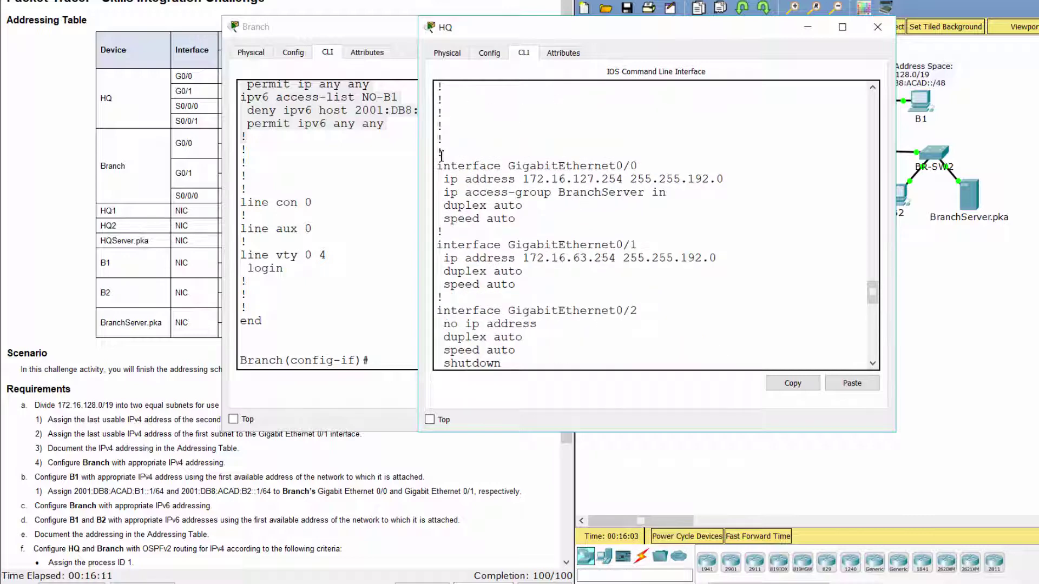
left_click_drag(437, 166, 638, 165)
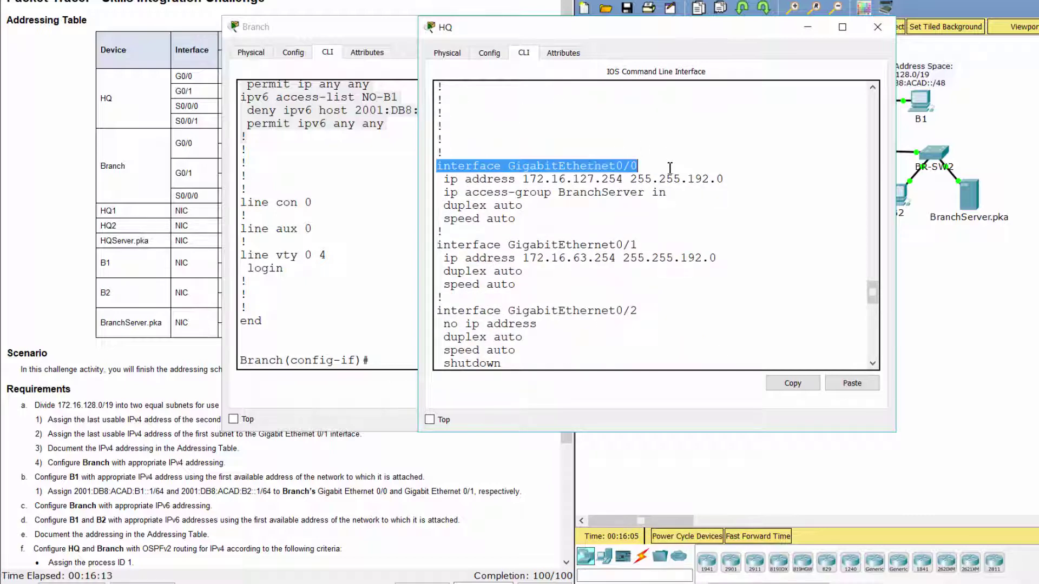
left_click_drag(447, 190, 678, 196)
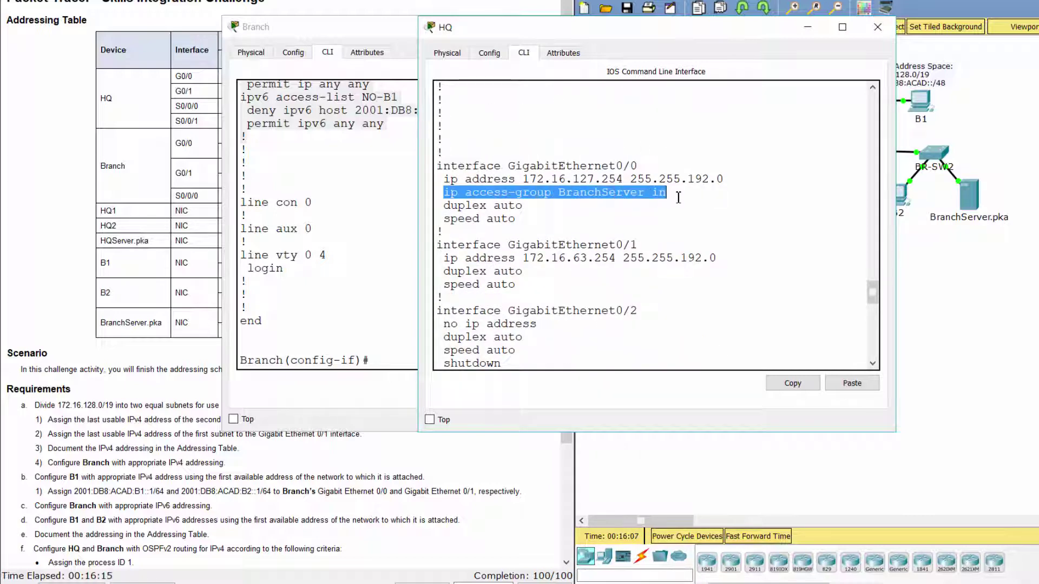
left_click(692, 200)
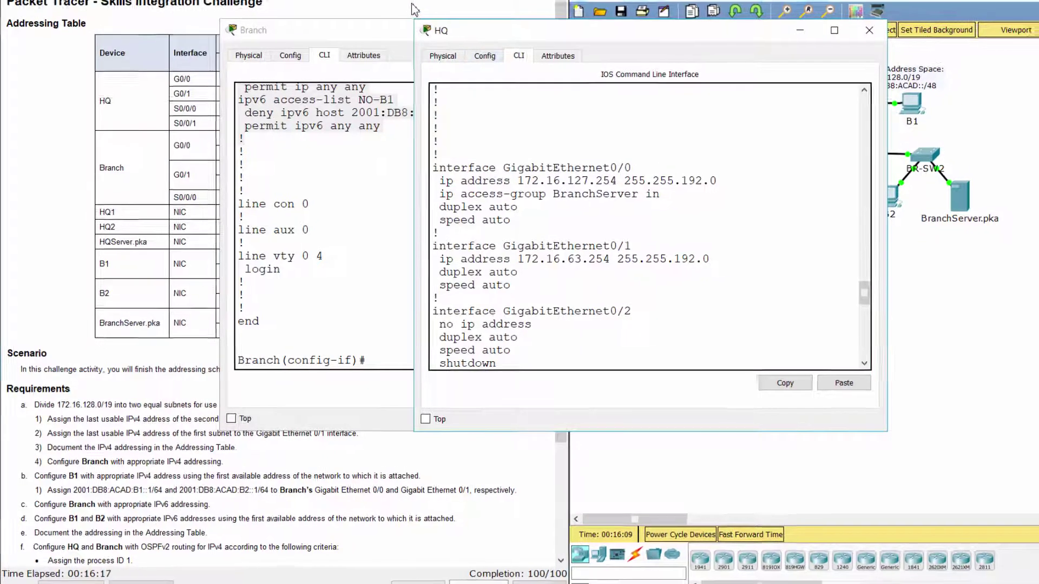